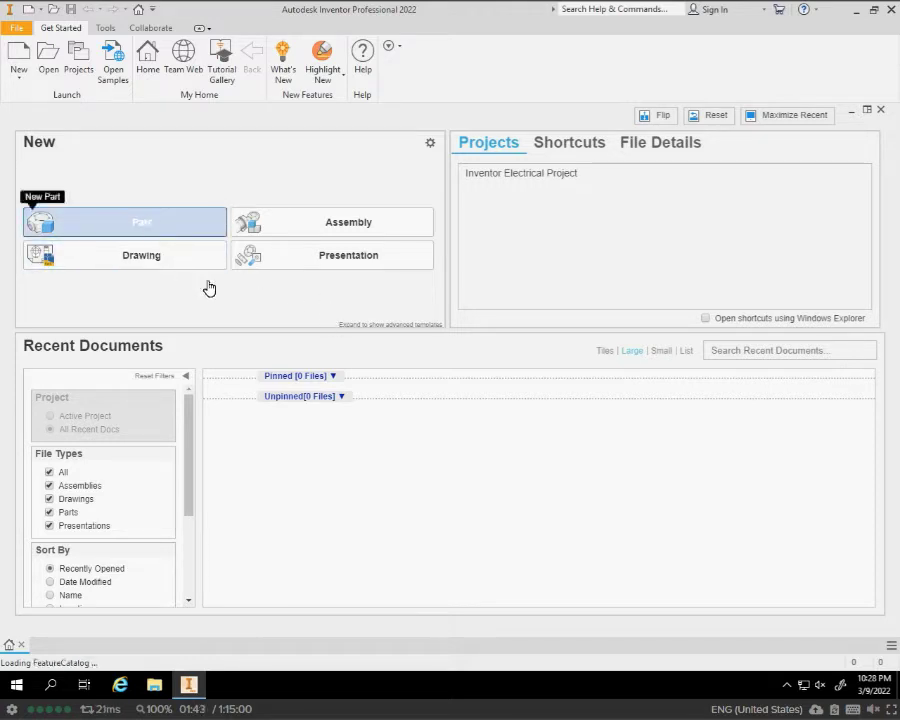
Create a new Part document from the Get Started home page
{"action": "left_click", "coordinate": [128, 224]}
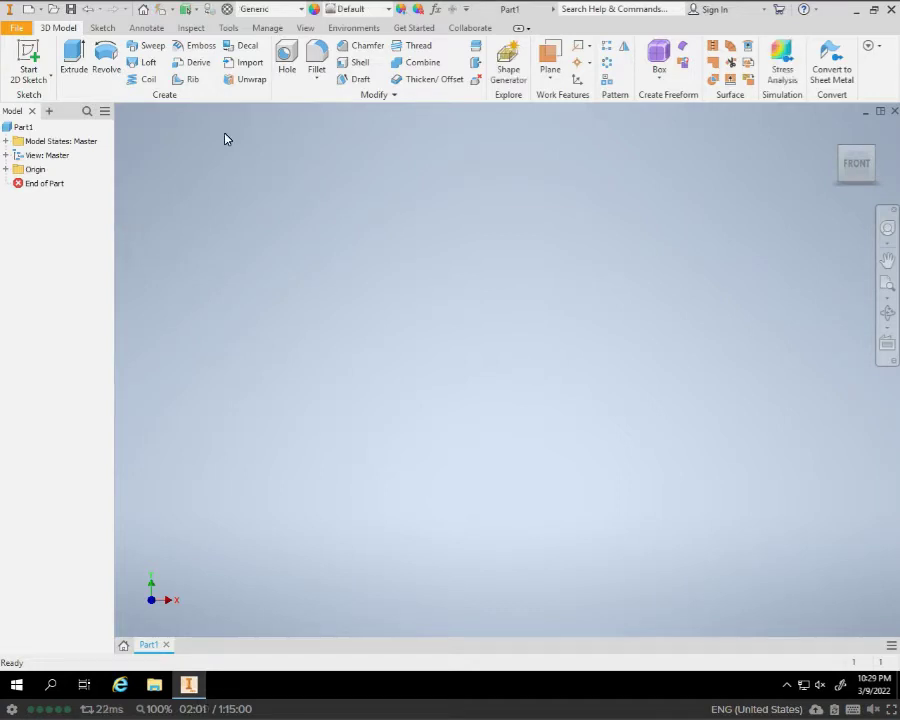
Start Sketch1 on the YZ origin plane with the origin centred in view
{"action": "left_click", "coordinate": [33, 50]}
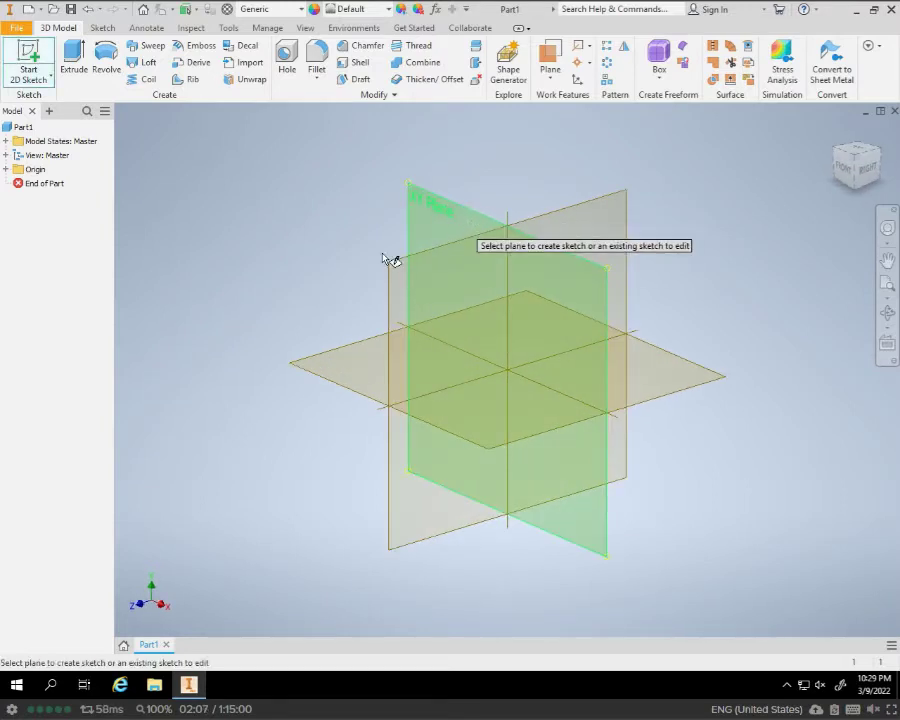
{"action": "left_click", "coordinate": [436, 238]}
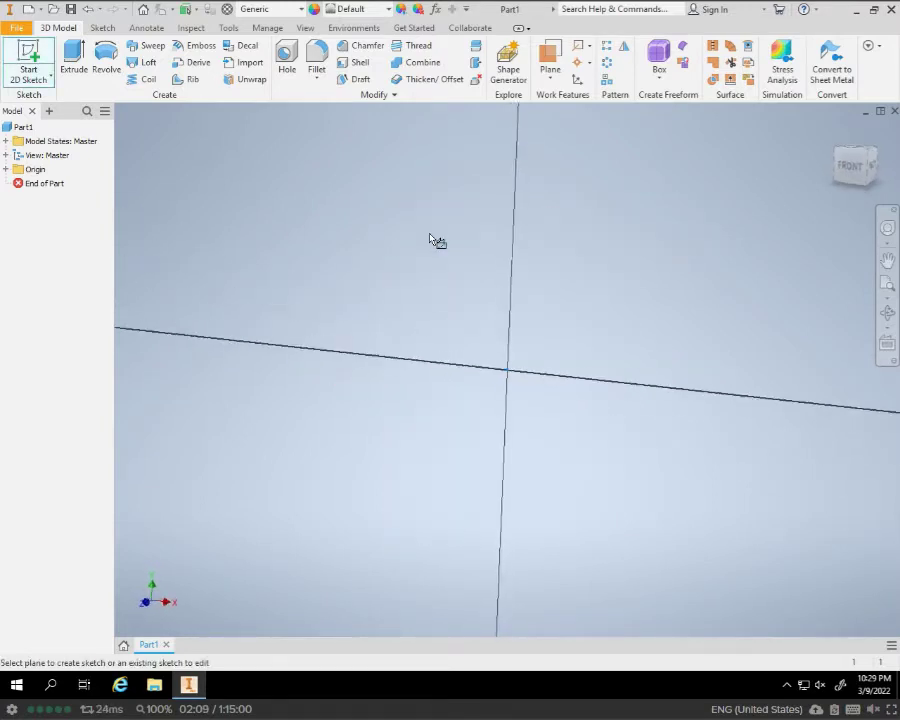
{"action": "mouse_move", "coordinate": [408, 230]}
{"action": "middle_mouse_down"}
{"action": "mouse_move", "coordinate": [300, 262]}
{"action": "mouse_move", "coordinate": [364, 201]}
{"action": "mouse_move", "coordinate": [422, 215]}
{"action": "mouse_move", "coordinate": [427, 181]}
{"action": "middle_mouse_up"}
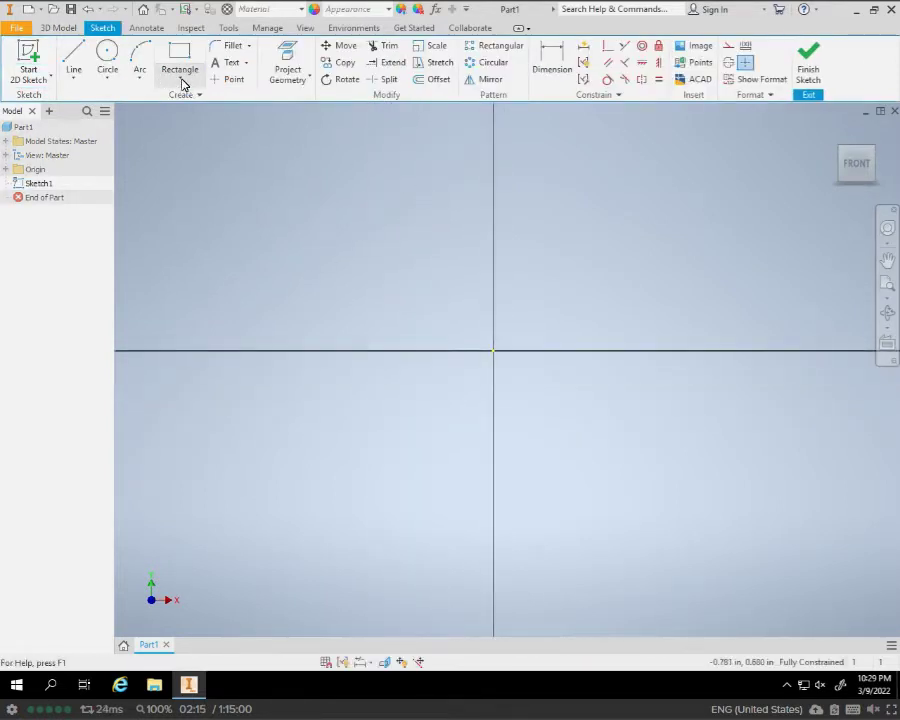
Draw a two-point centre rectangle centred on the origin
{"action": "left_click", "coordinate": [181, 78]}
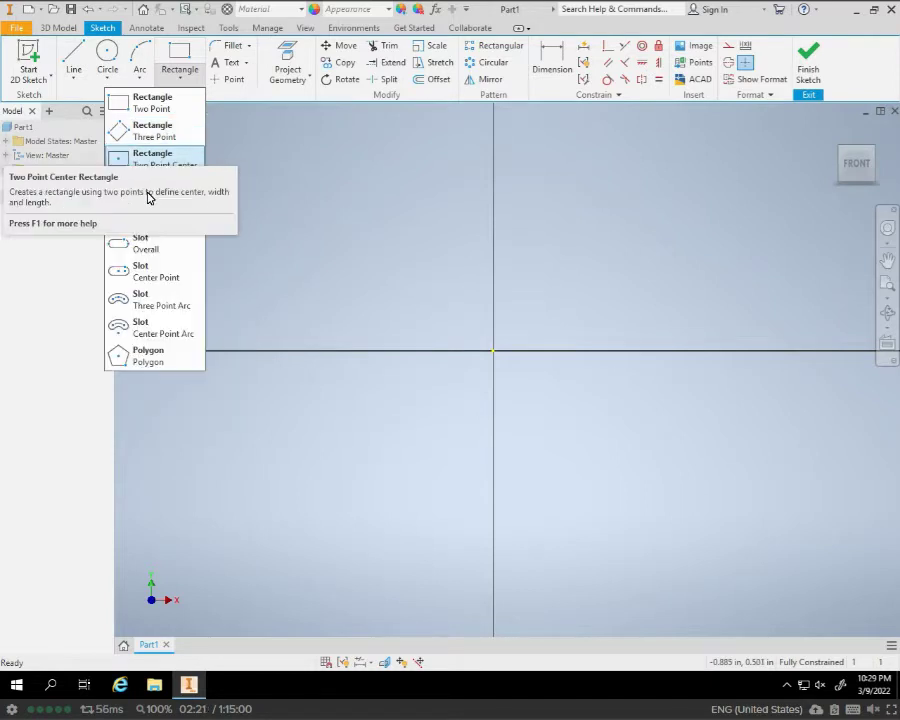
{"action": "left_click", "coordinate": [150, 160]}
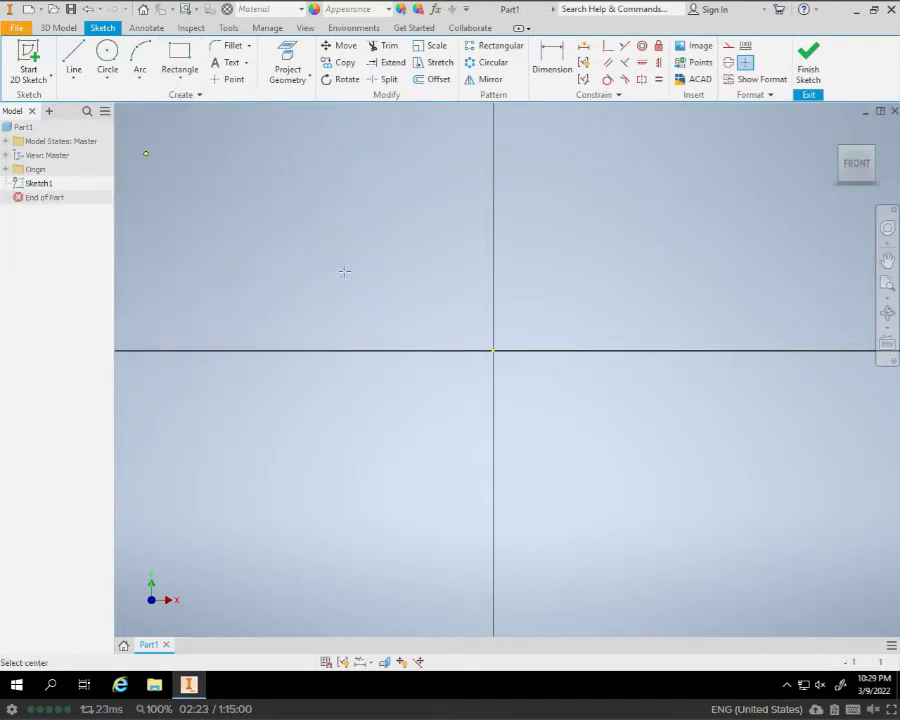
{"action": "left_click", "coordinate": [493, 351]}
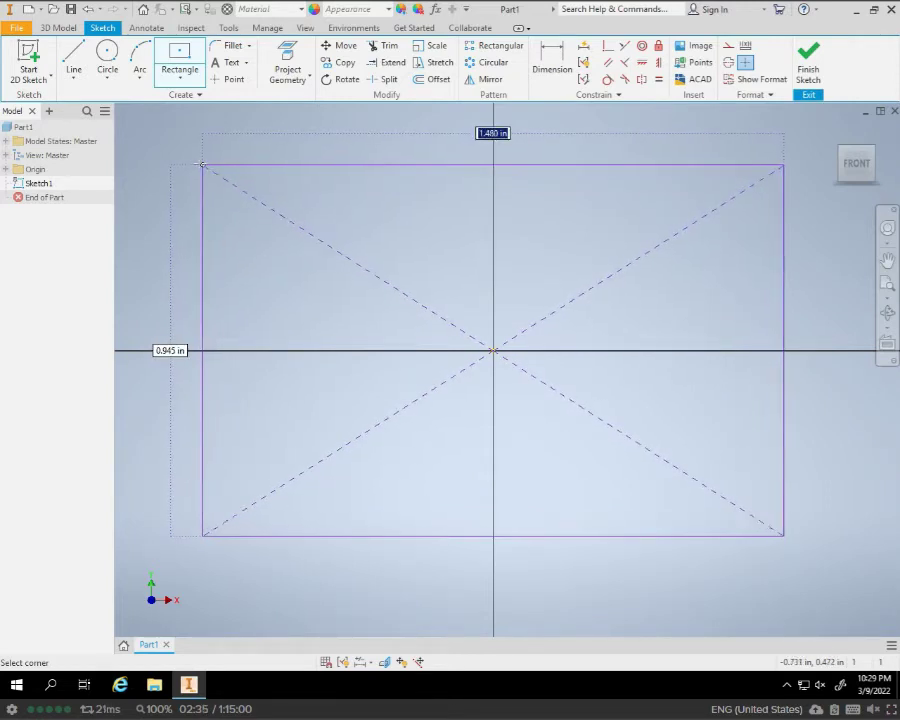
{"action": "left_click", "coordinate": [199, 163]}
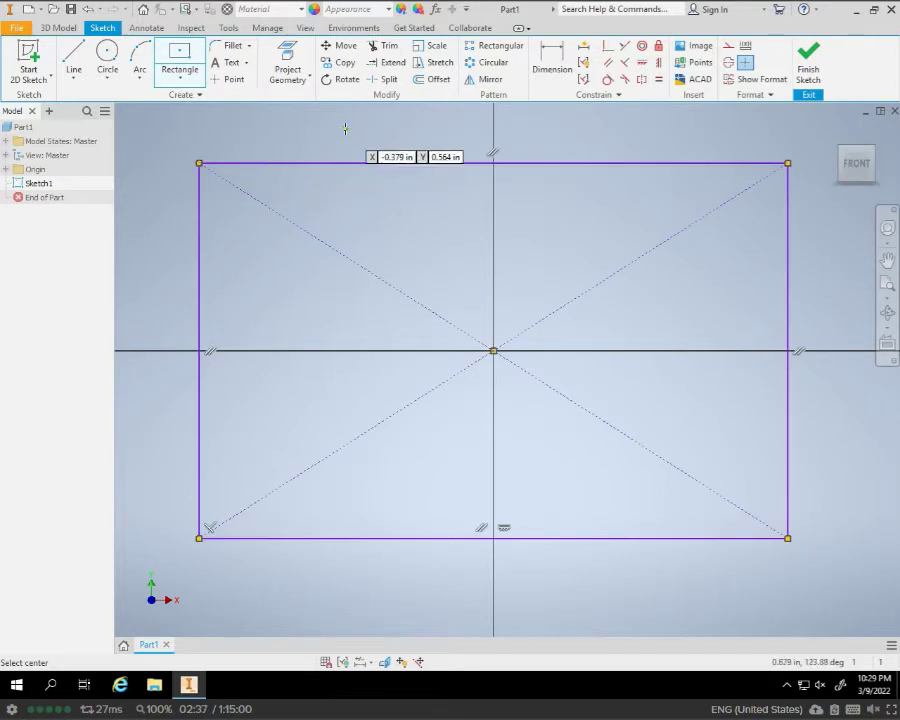
{"action": "key", "text": "Escape"}
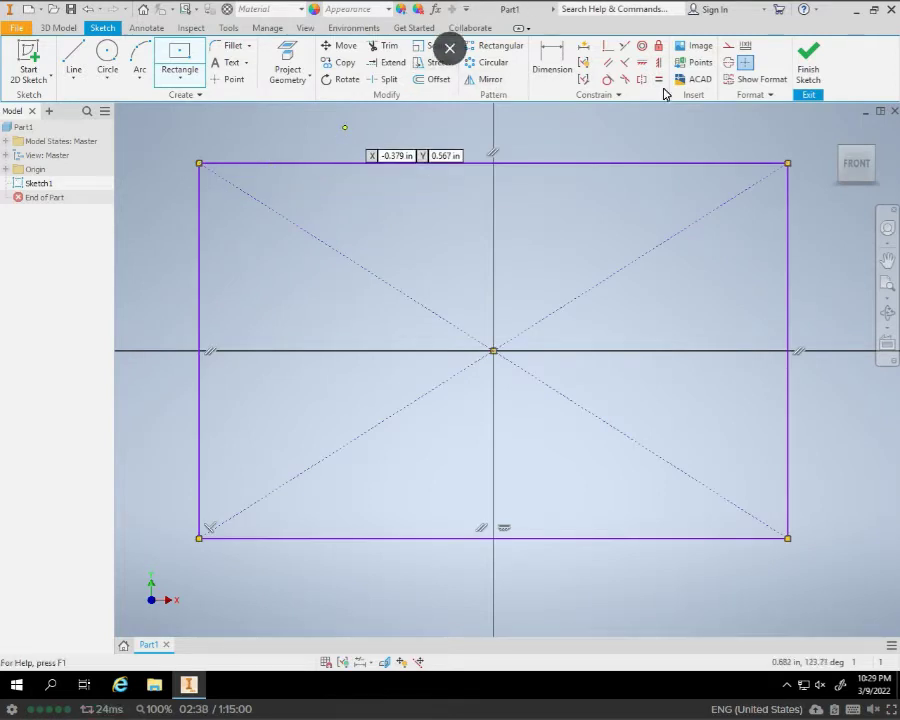
Dimension the rectangle's top edge to 7.000 and left edge to 4.500
{"action": "left_click", "coordinate": [556, 62]}
{"action": "left_click", "coordinate": [450, 163]}
{"action": "left_click", "coordinate": [440, 131]}
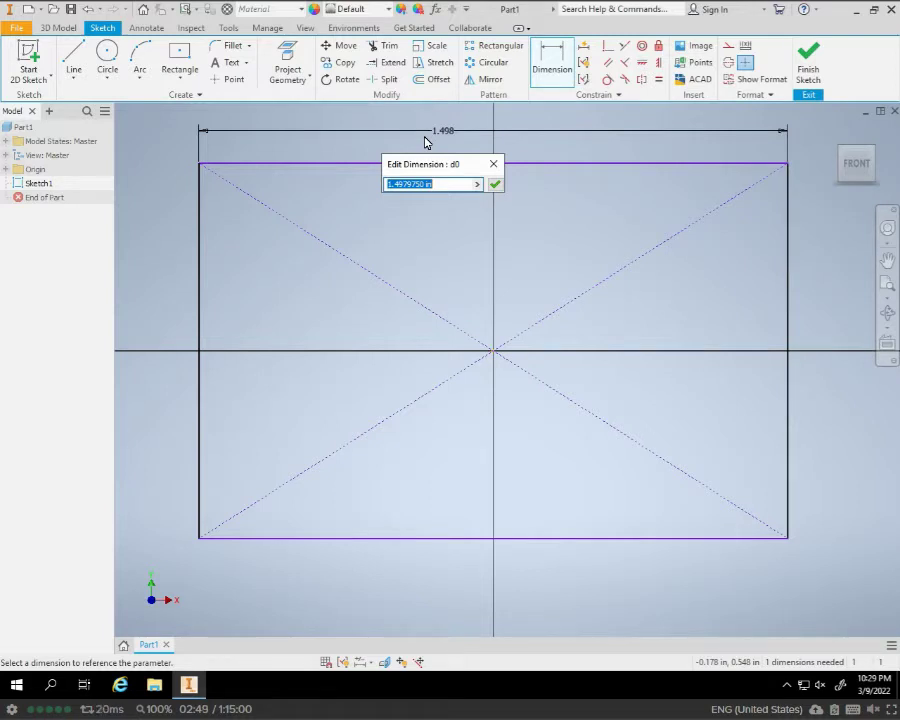
{"action": "type", "text": "7"}
{"action": "key", "text": "Return"}
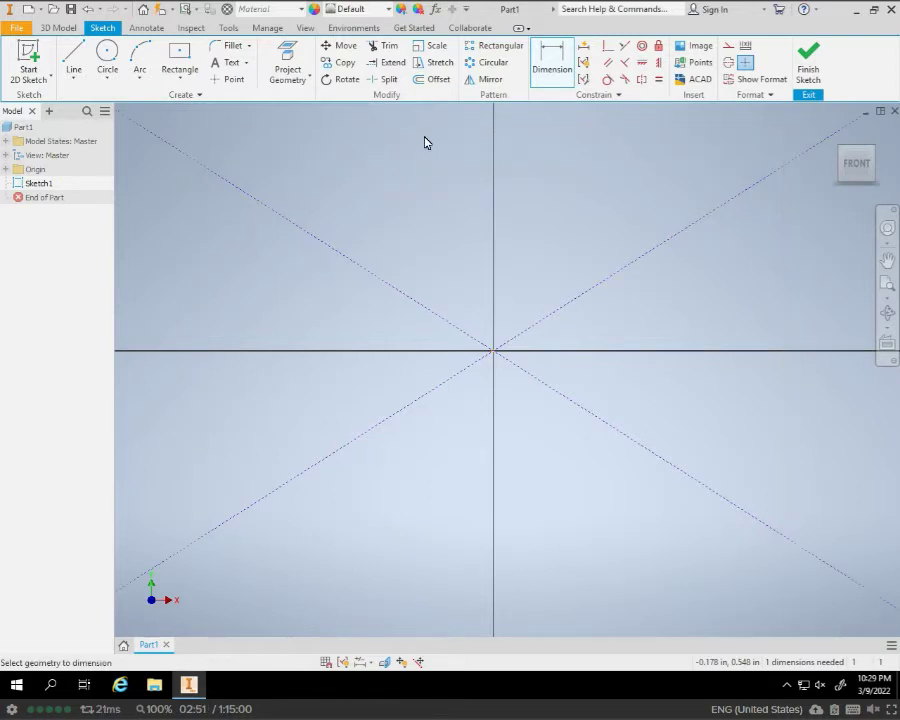
{"action": "scroll", "coordinate": [440, 249], "scroll_direction": "down", "scroll_amount": 5}
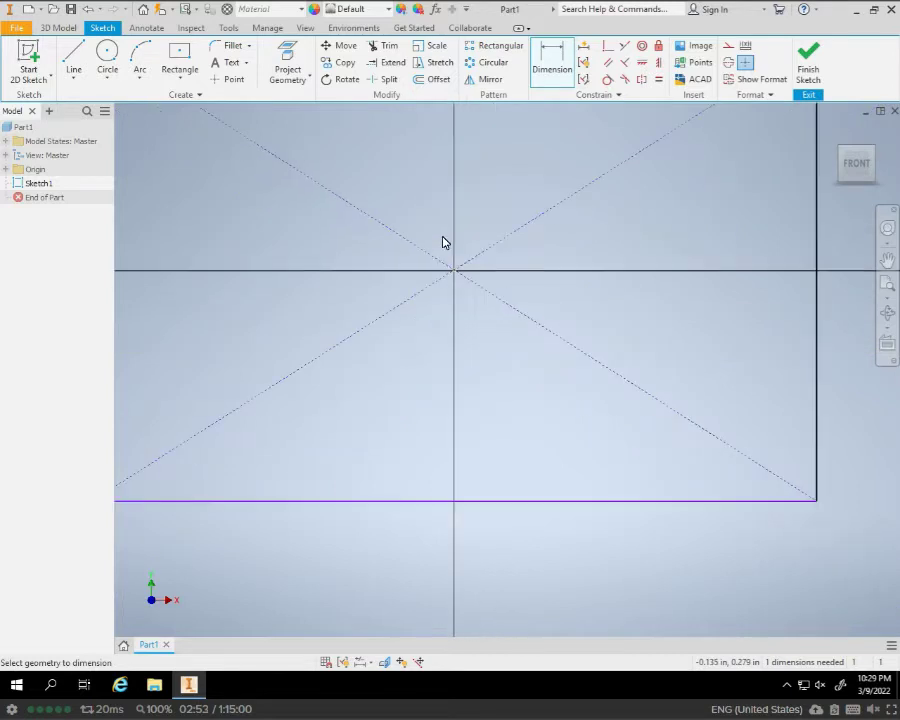
{"action": "scroll", "coordinate": [447, 245], "scroll_direction": "down", "scroll_amount": 2}
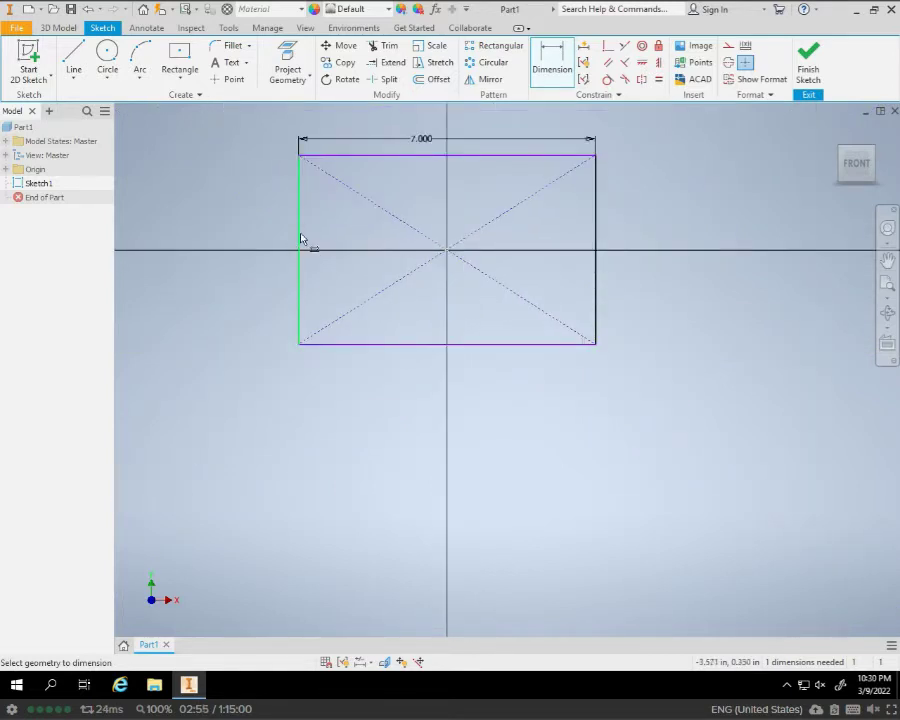
{"action": "left_click", "coordinate": [294, 238]}
{"action": "left_click", "coordinate": [267, 229]}
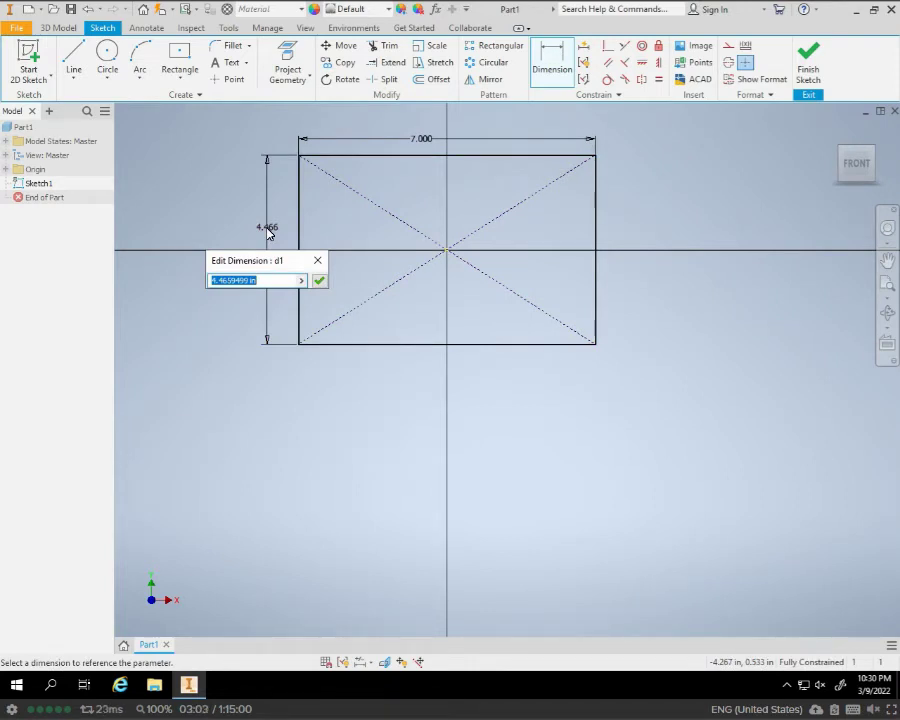
{"action": "type", "text": "4.5"}
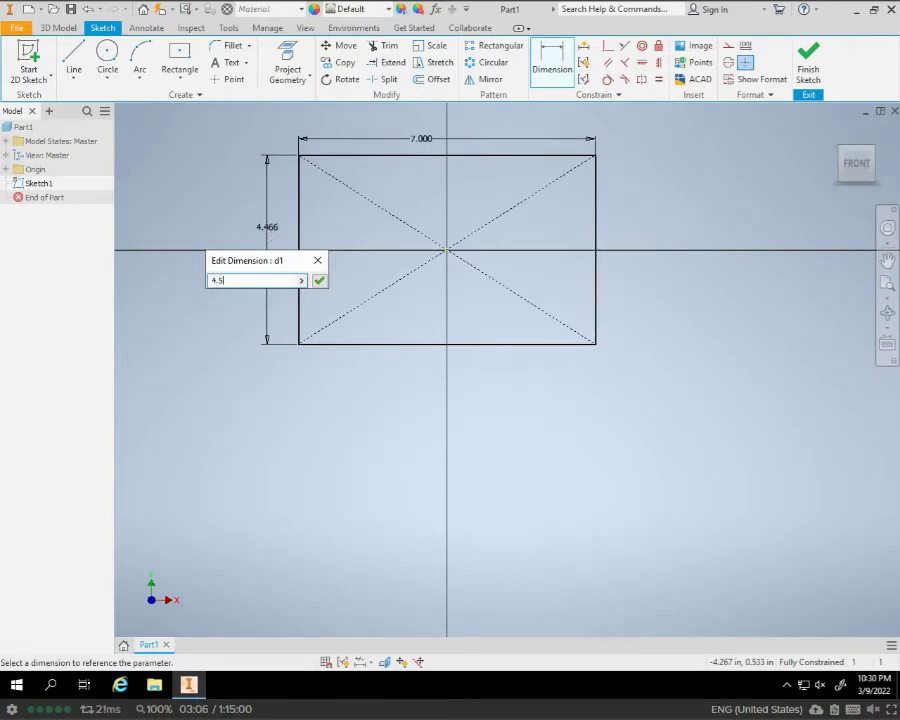
{"action": "key", "text": "Return"}
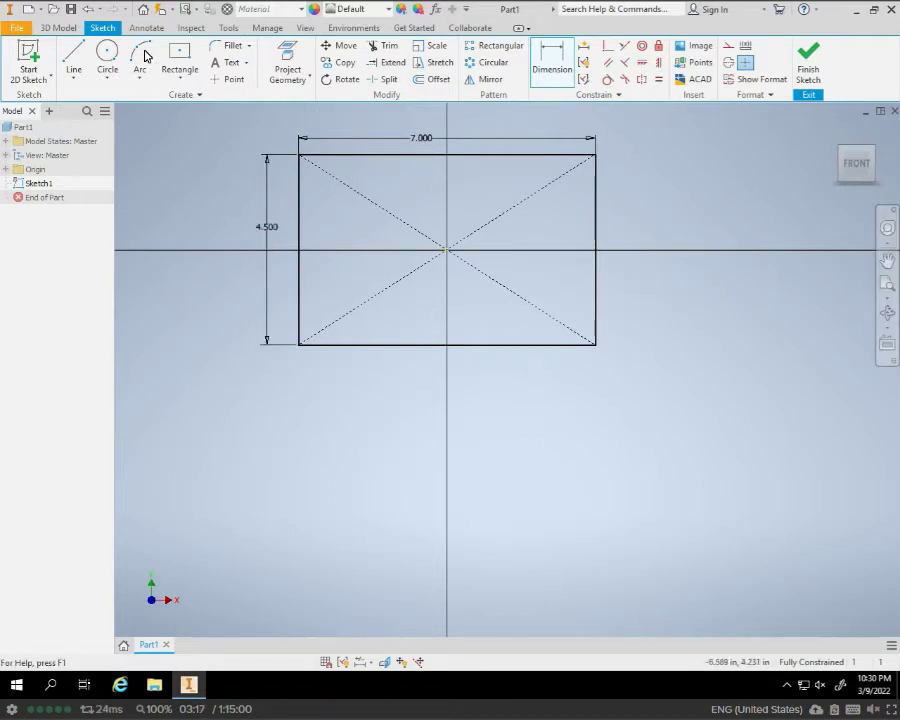
Draw a circle centred on the origin and dimension it to 3.000 diameter
{"action": "left_click", "coordinate": [106, 56]}
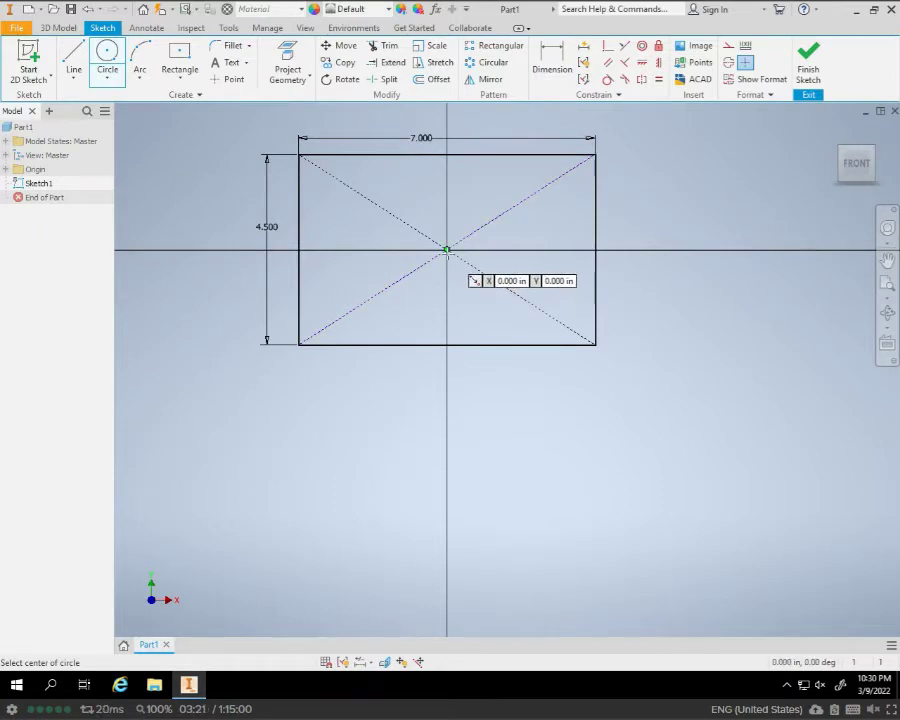
{"action": "left_click", "coordinate": [446, 249]}
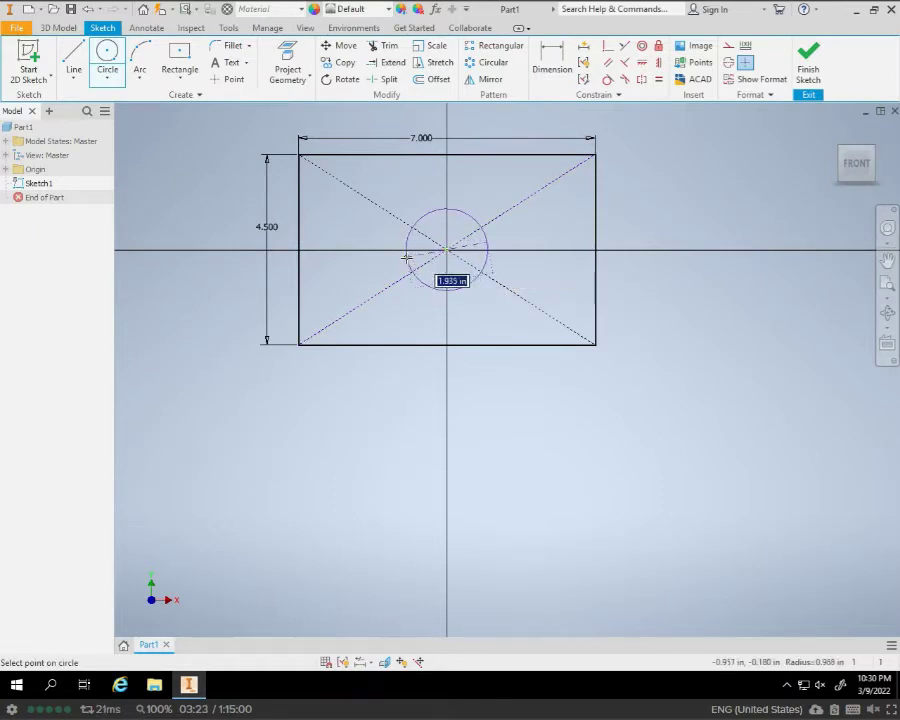
{"action": "left_click", "coordinate": [391, 251]}
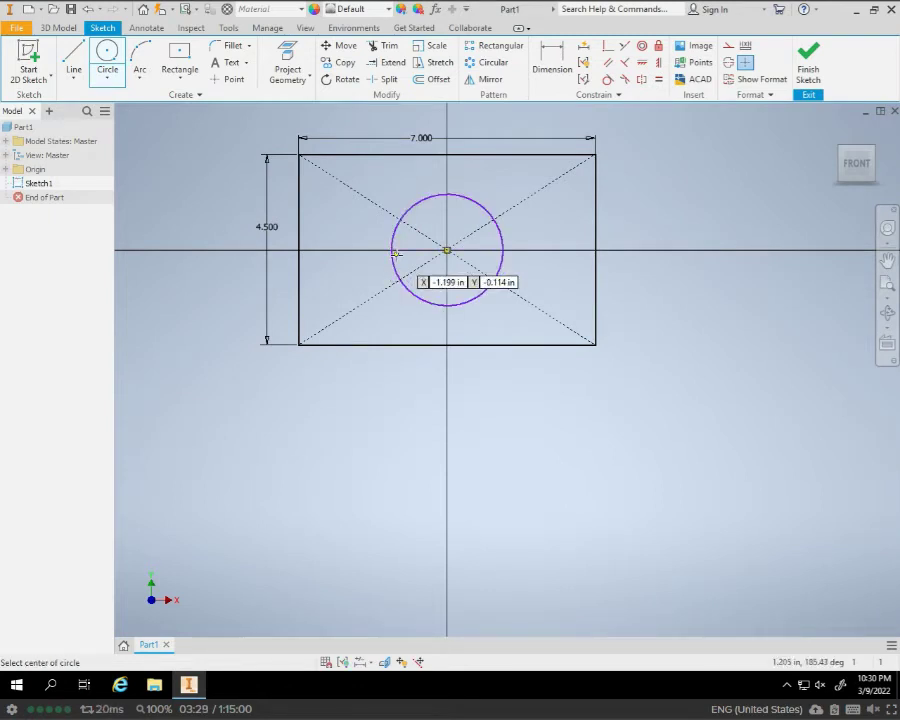
{"action": "left_click", "coordinate": [562, 52]}
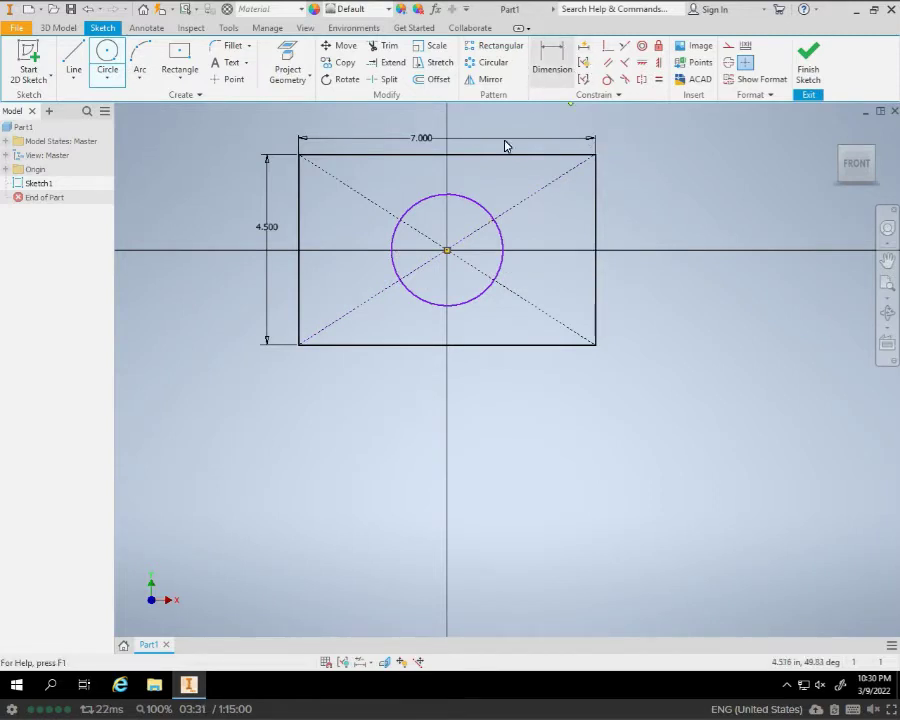
{"action": "left_click", "coordinate": [480, 205]}
{"action": "left_click", "coordinate": [489, 189]}
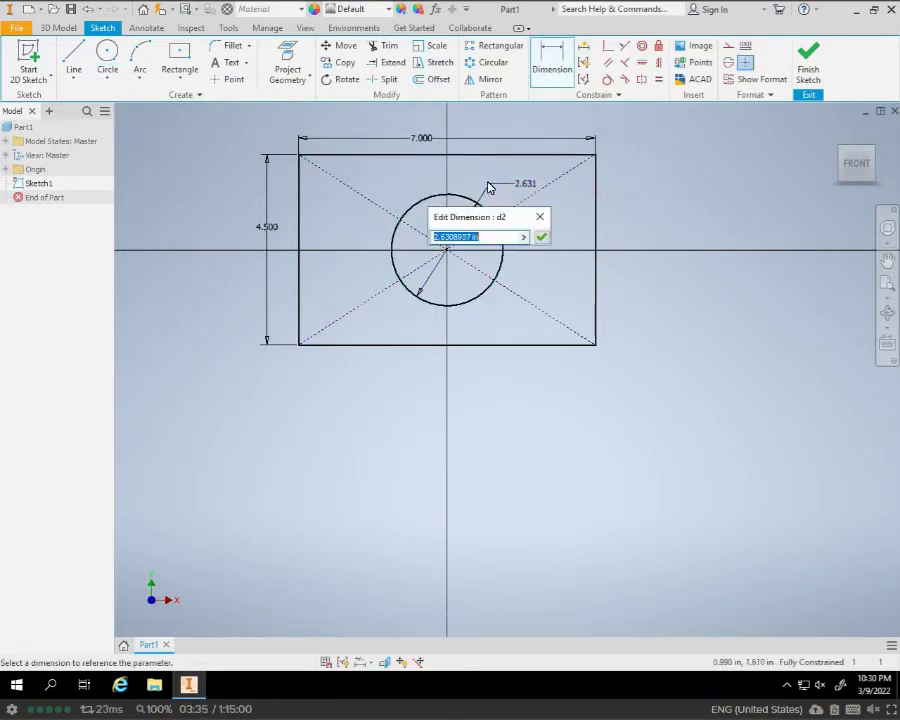
{"action": "type", "text": "3"}
{"action": "key", "text": "Return"}
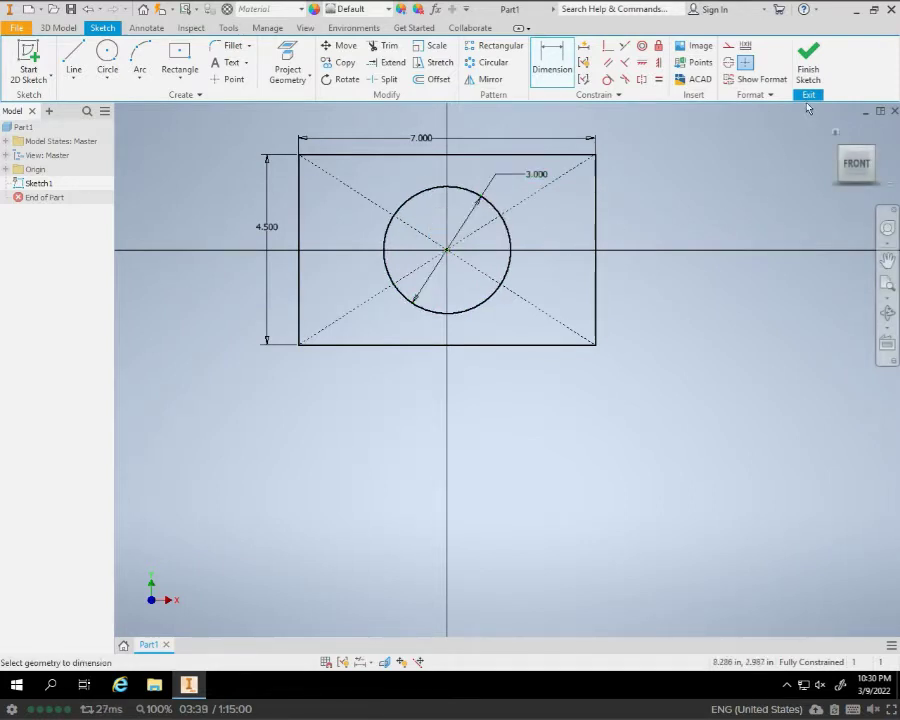
Finish Sketch1 and fit the rectangle-and-circle profile in the view
{"action": "left_click", "coordinate": [807, 70]}
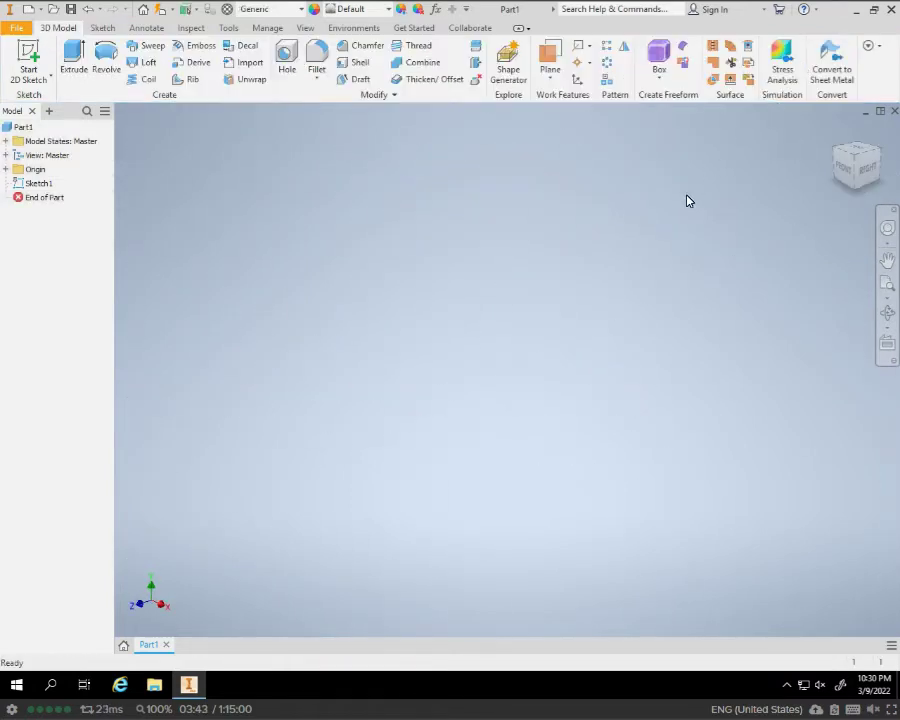
{"action": "scroll", "coordinate": [686, 198], "scroll_direction": "up", "scroll_amount": 6}
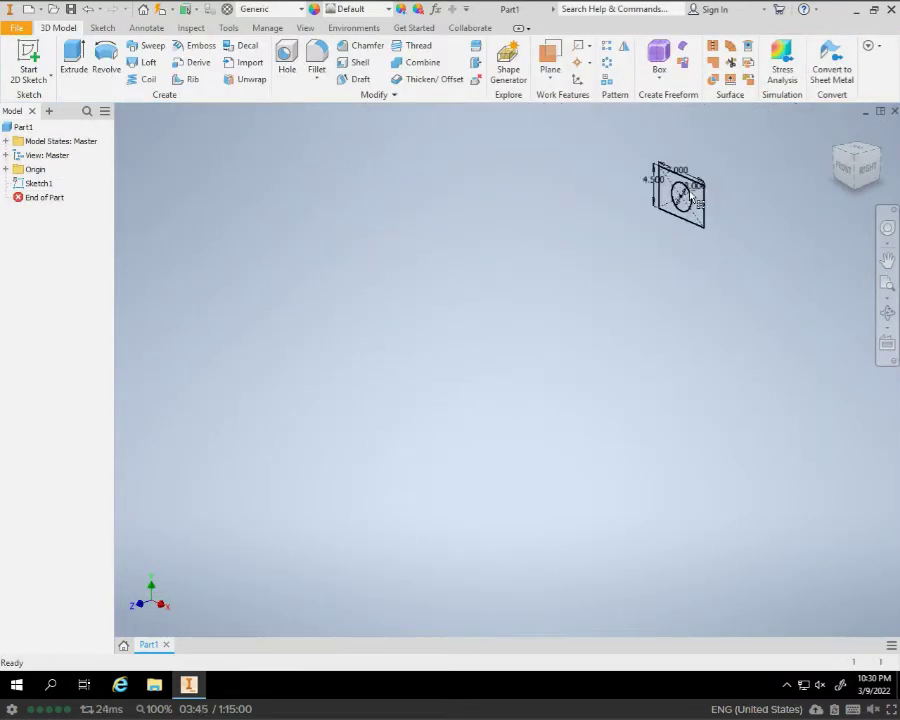
{"action": "scroll", "coordinate": [690, 197], "scroll_direction": "down", "scroll_amount": 5}
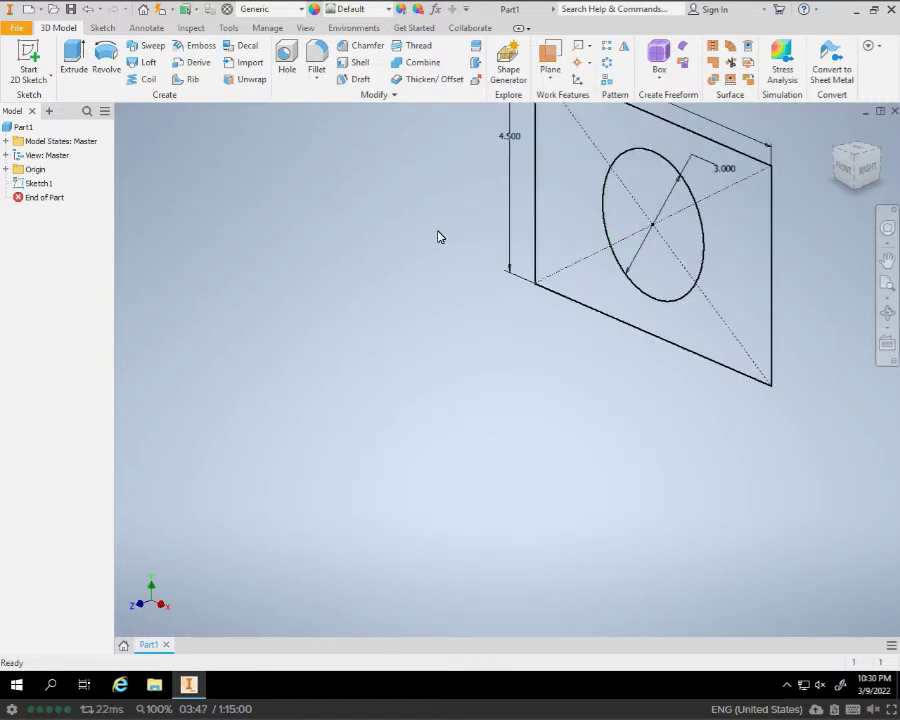
{"action": "key", "text": "Home"}
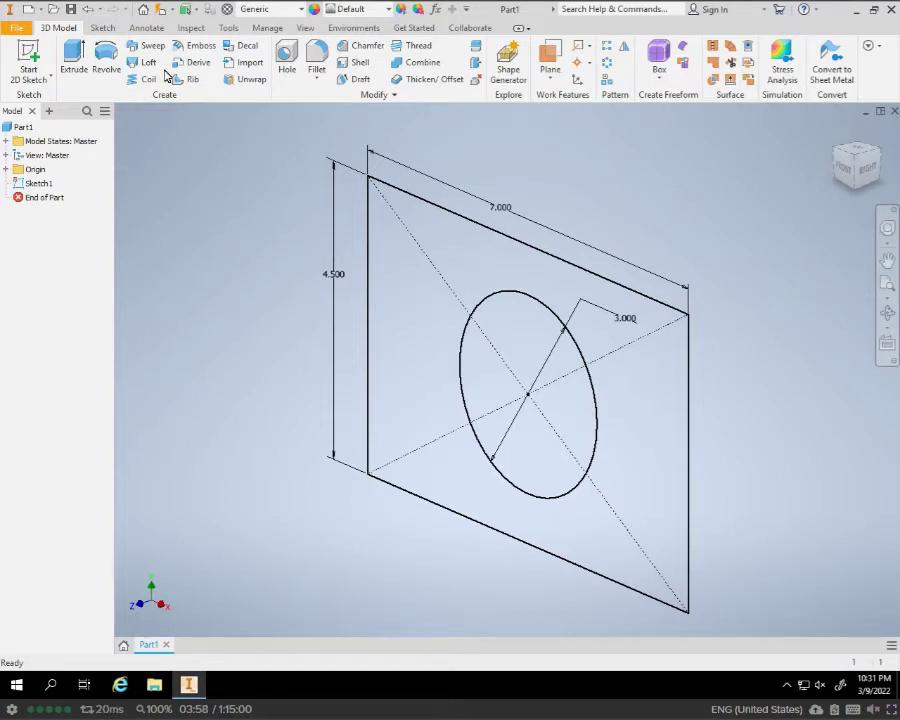
Extrude the sketch profile 0.25 in into a plate with a circular hole
{"action": "left_click", "coordinate": [75, 52]}
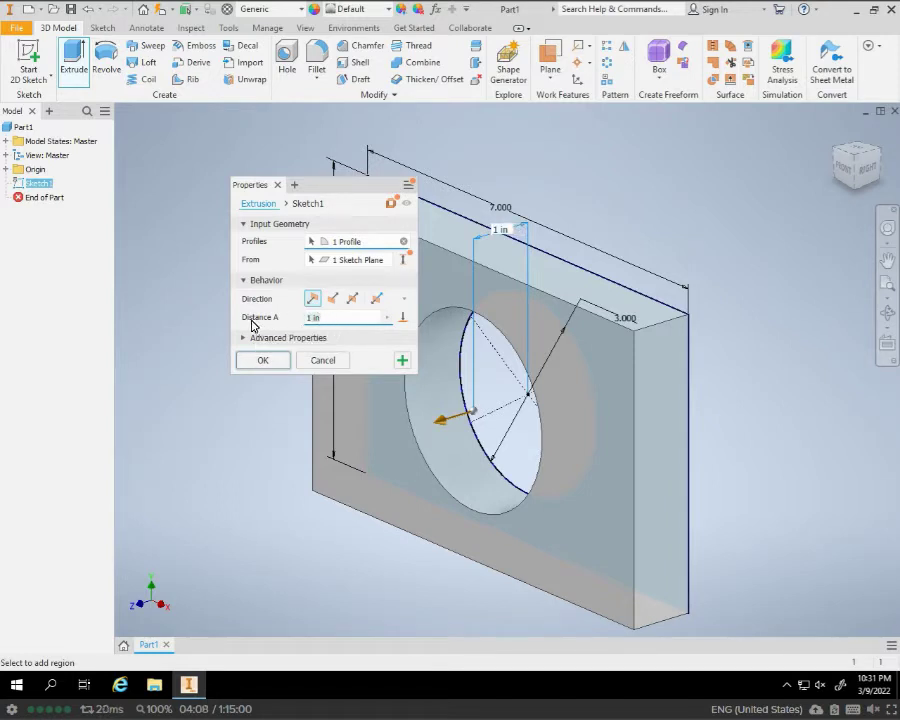
{"action": "type", "text": ".25"}
{"action": "key", "text": "Return"}
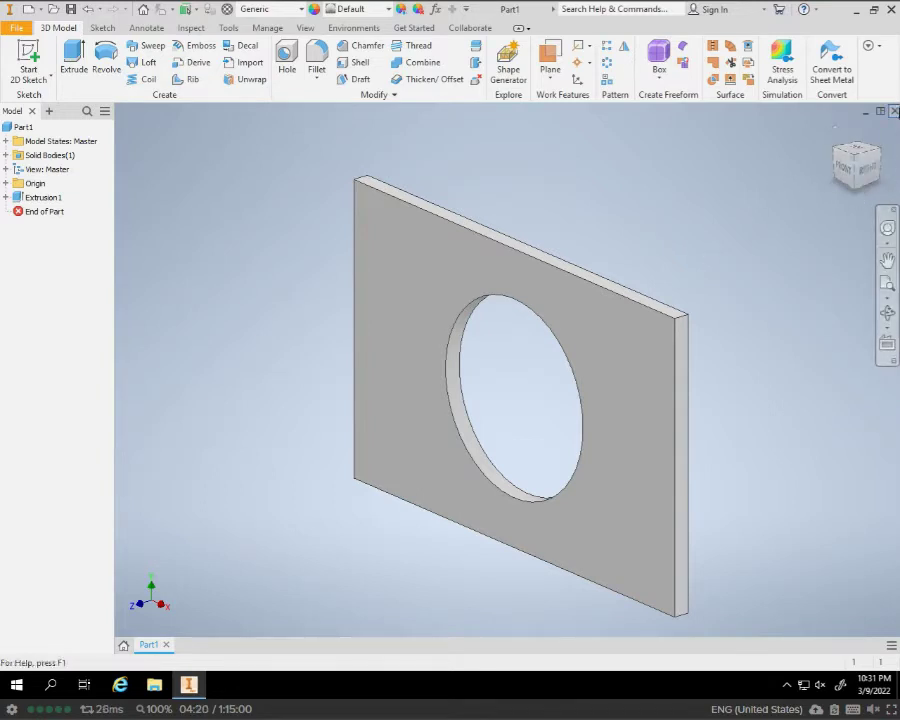
Use the ViewCube to look at the plate from top and front, then return to isometric
{"action": "left_click", "coordinate": [877, 162]}
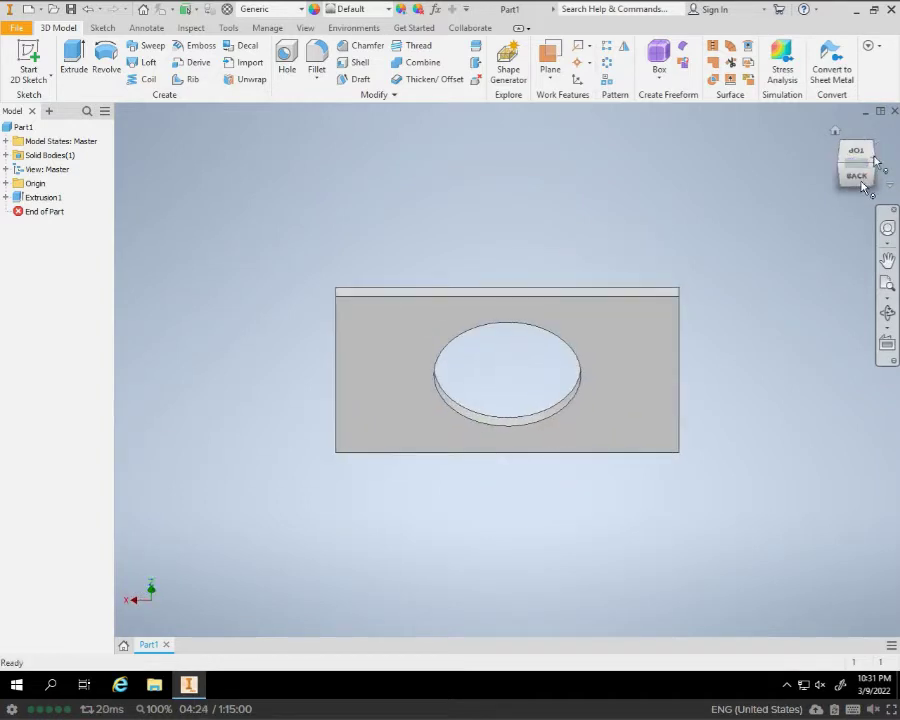
{"action": "left_click", "coordinate": [870, 178]}
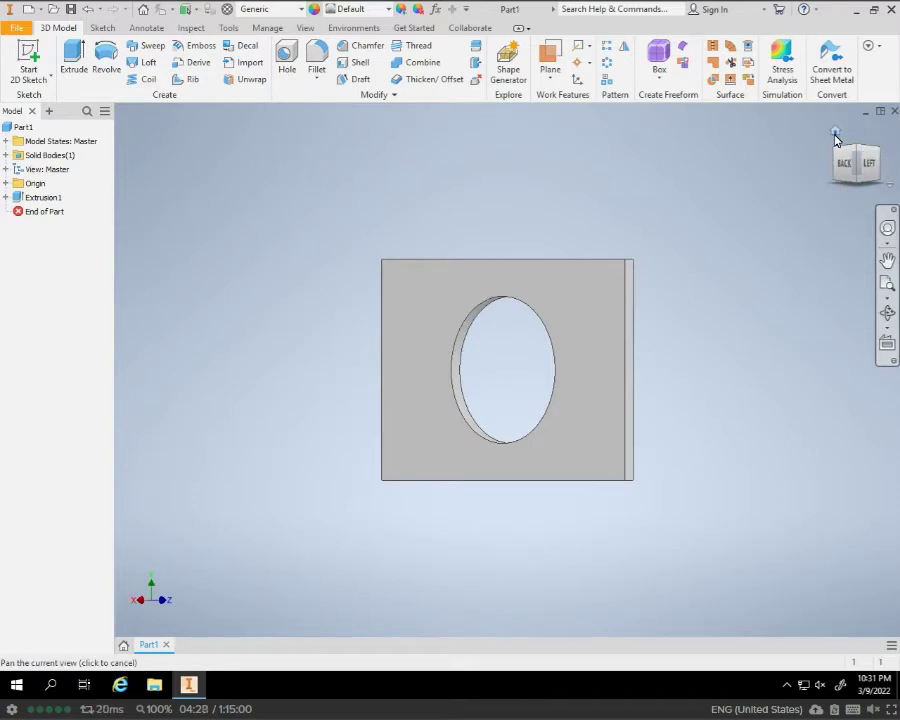
{"action": "left_click", "coordinate": [836, 133]}
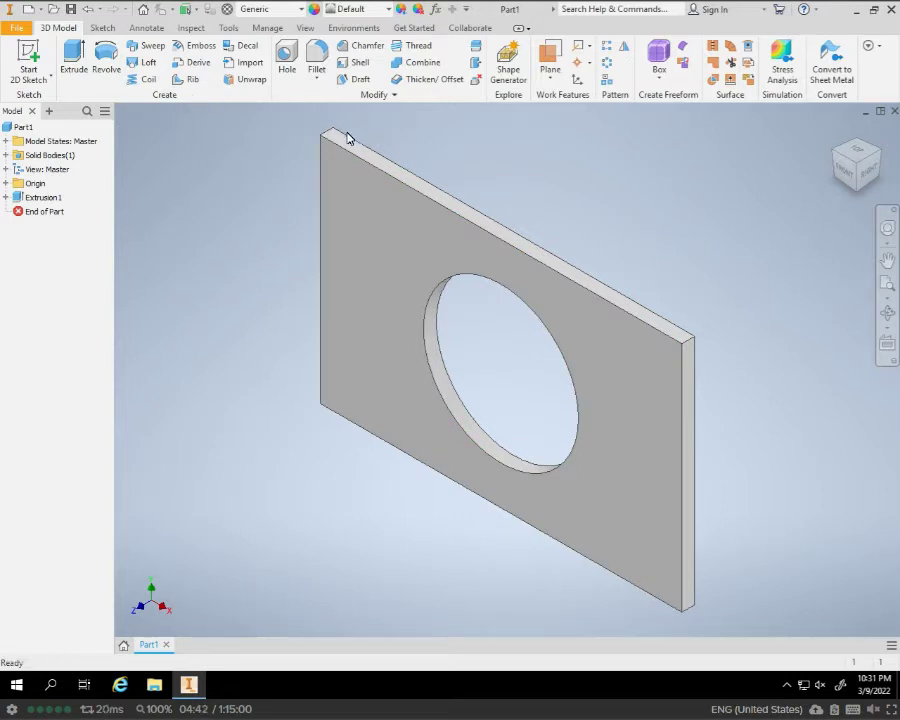
Round the plate's four corner edges with 1 in radius fillets
{"action": "left_click", "coordinate": [320, 57]}
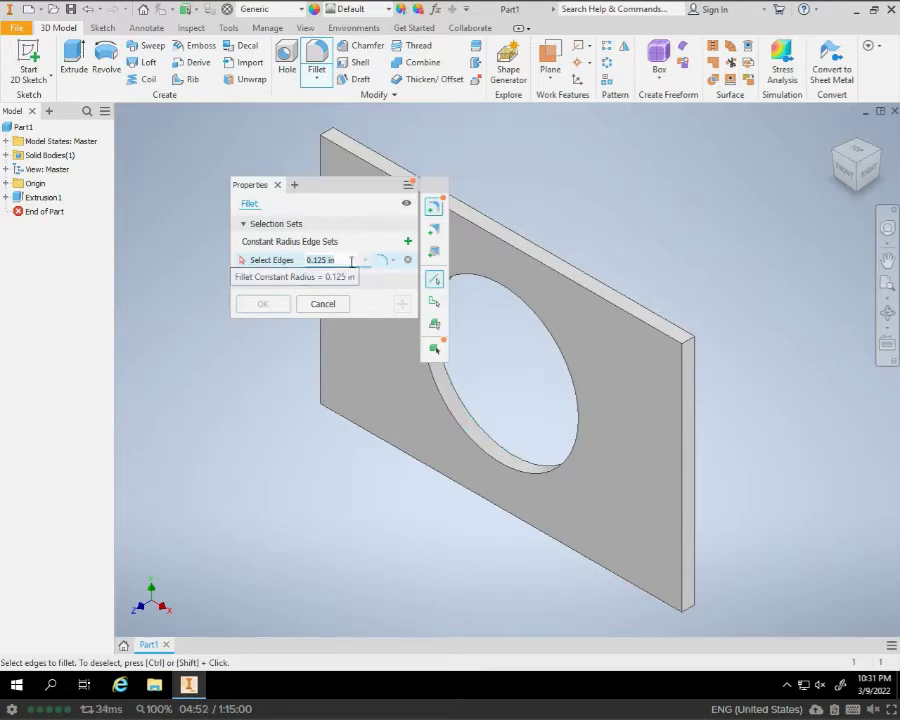
{"action": "left_click", "coordinate": [330, 257]}
{"action": "type", "text": "1"}
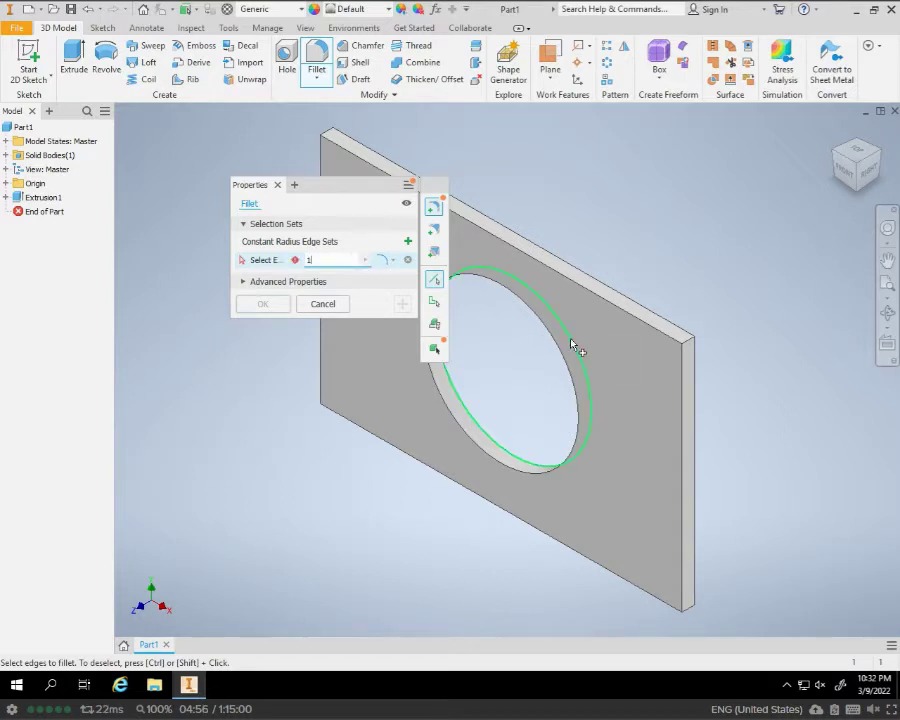
{"action": "left_click", "coordinate": [689, 343]}
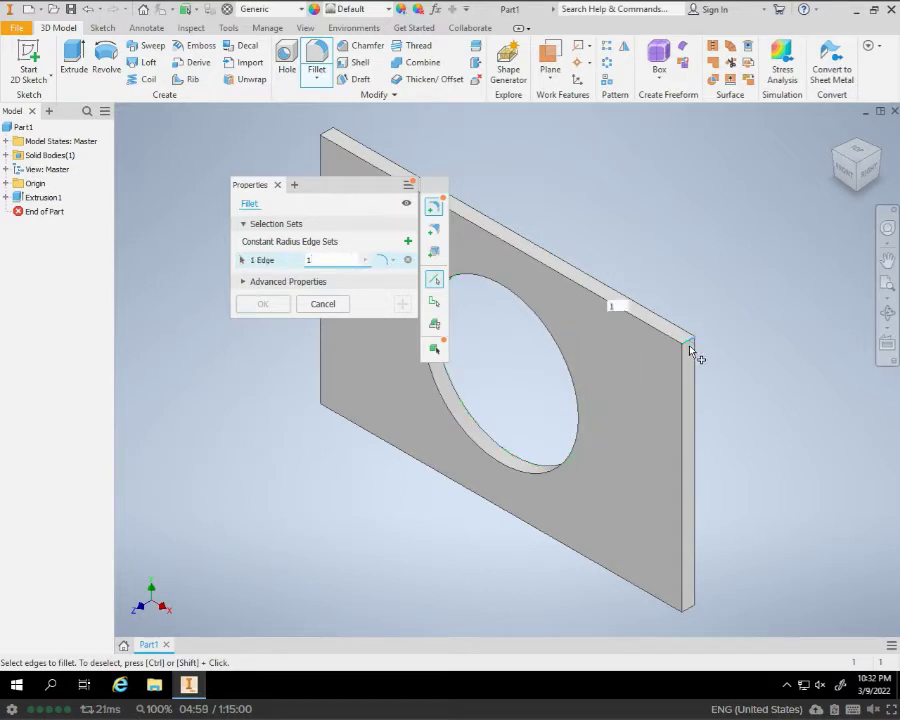
{"action": "left_click", "coordinate": [691, 612]}
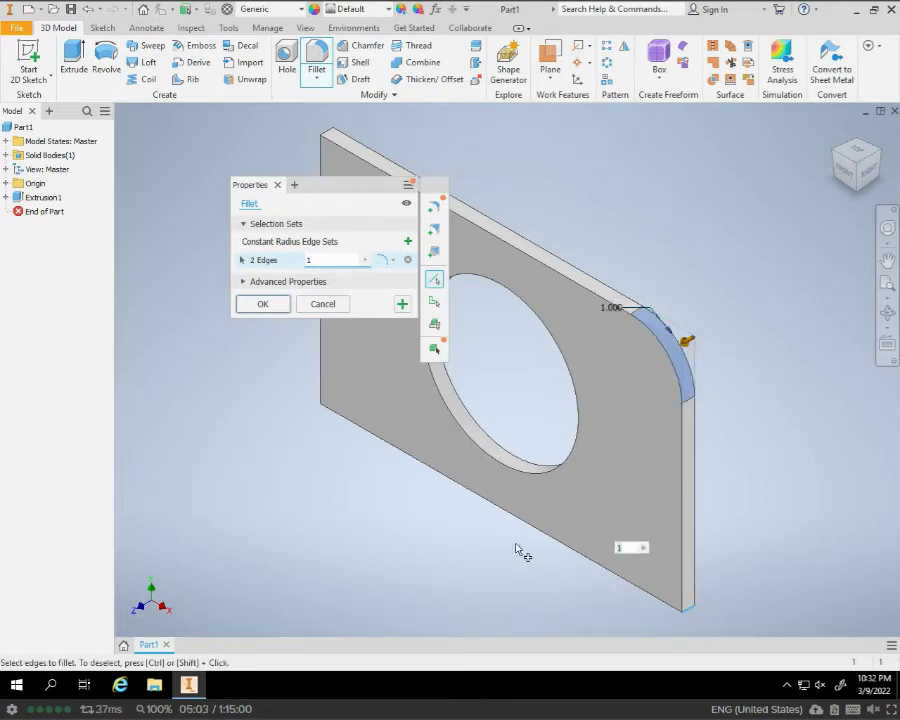
{"action": "left_click", "coordinate": [327, 133]}
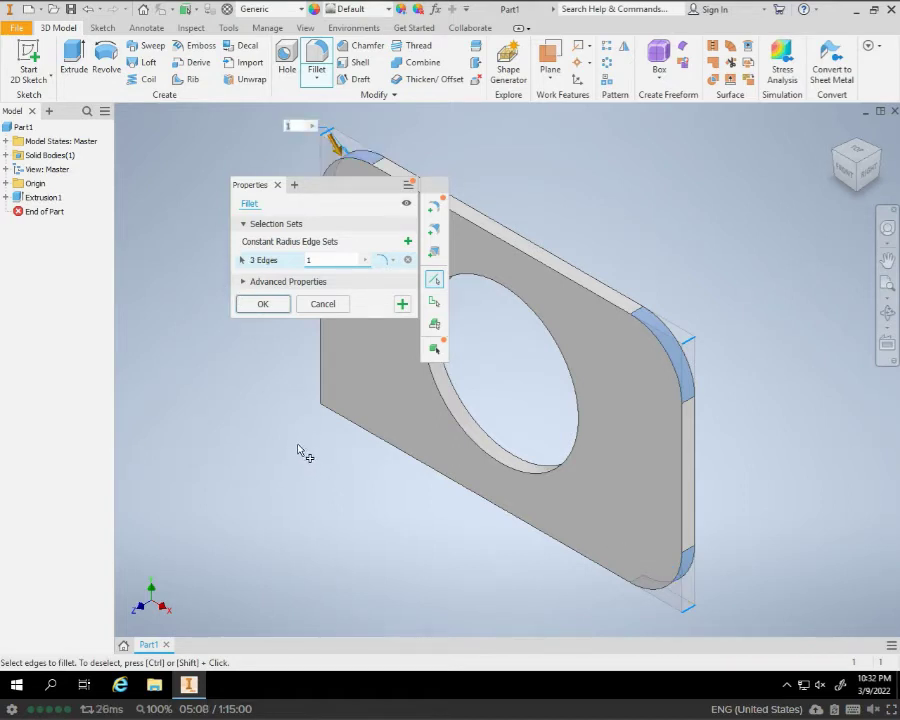
{"action": "middle_click_drag", "start_coordinate": [297, 426], "coordinate": [534, 510], "text": "shift"}
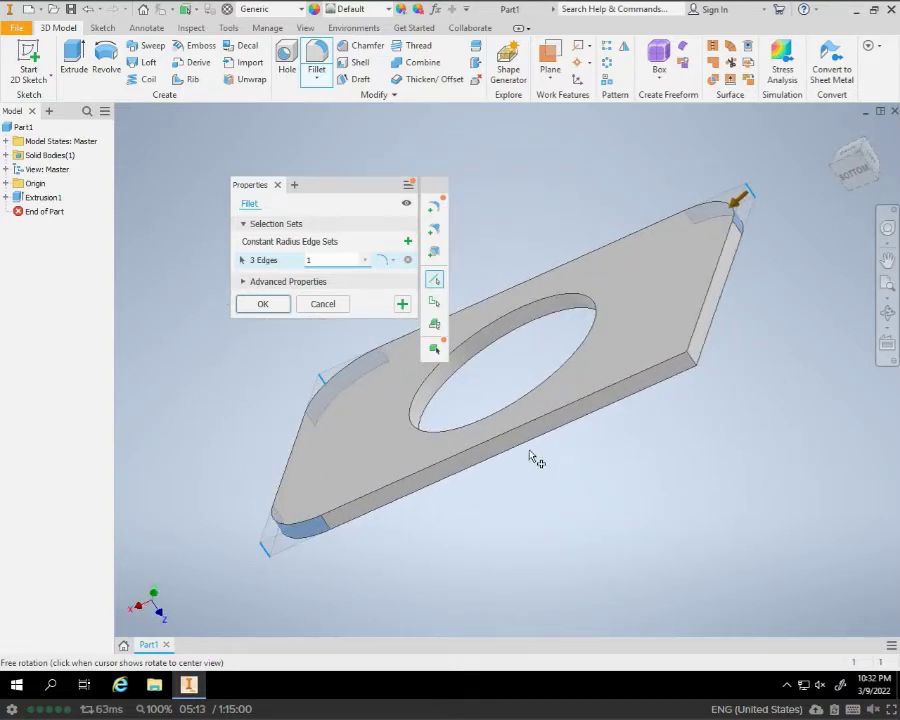
{"action": "left_click", "coordinate": [697, 363]}
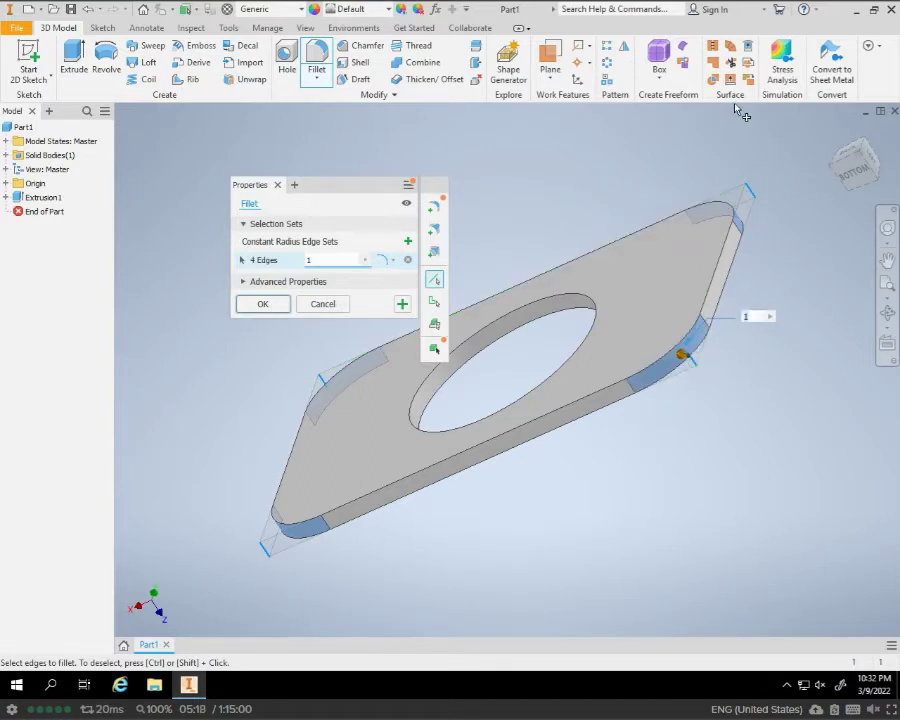
{"action": "left_click", "coordinate": [262, 303]}
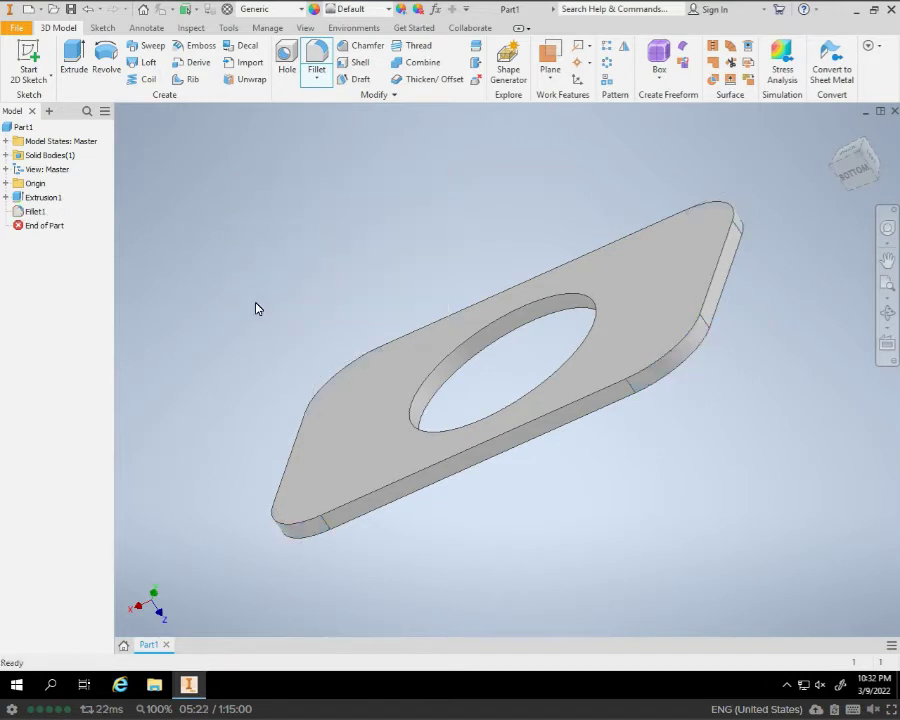
{"action": "left_click", "coordinate": [832, 134]}
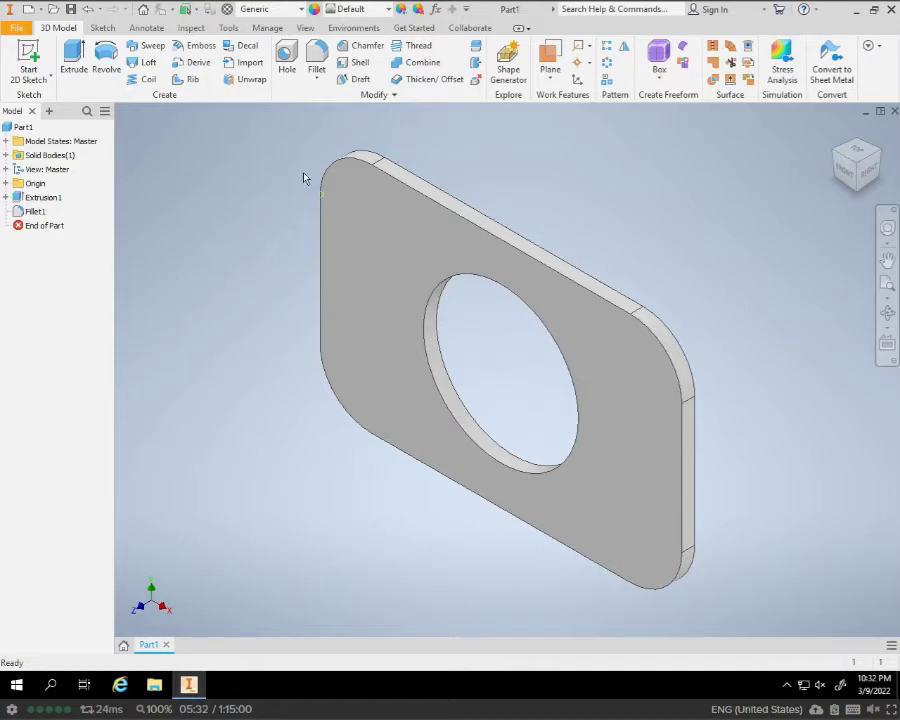
Start Sketch2 on the plate's front face and project the face outline into it
{"action": "left_click", "coordinate": [29, 58]}
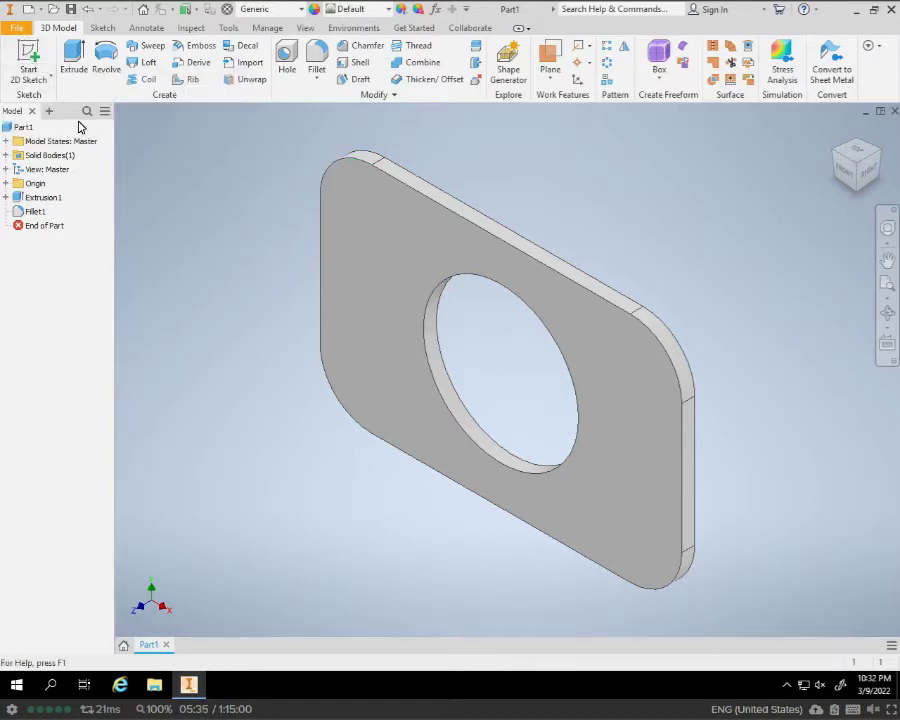
{"action": "left_click", "coordinate": [362, 231]}
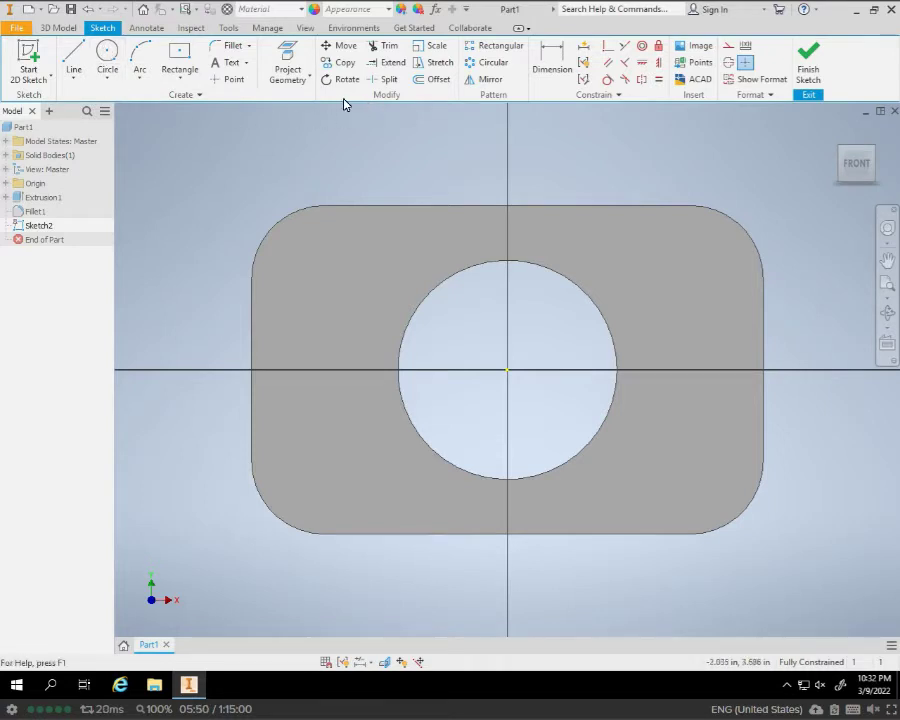
{"action": "left_click", "coordinate": [288, 62]}
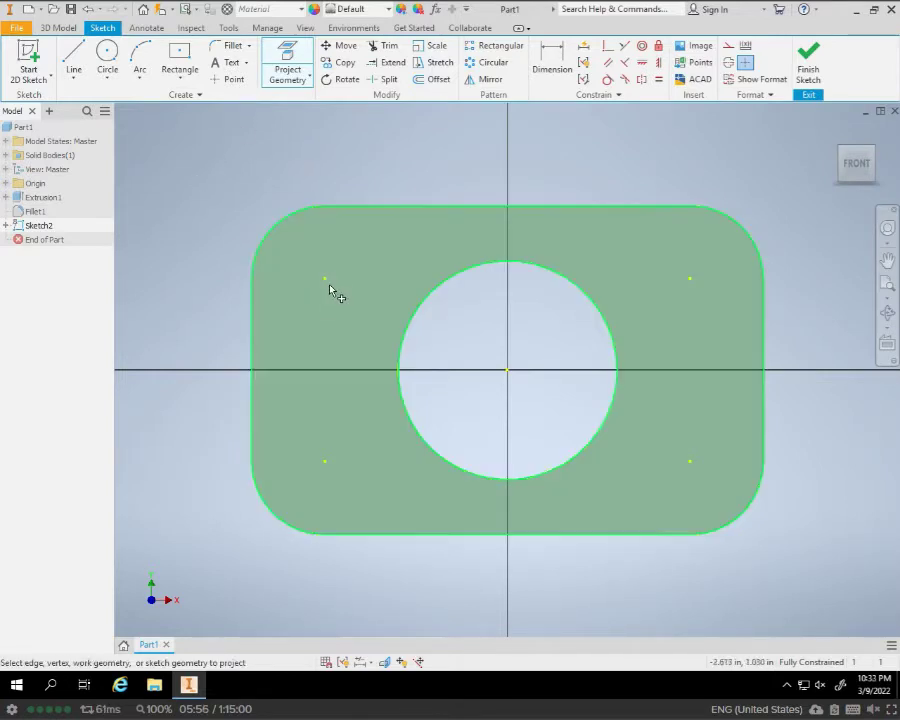
{"action": "left_click", "coordinate": [697, 476]}
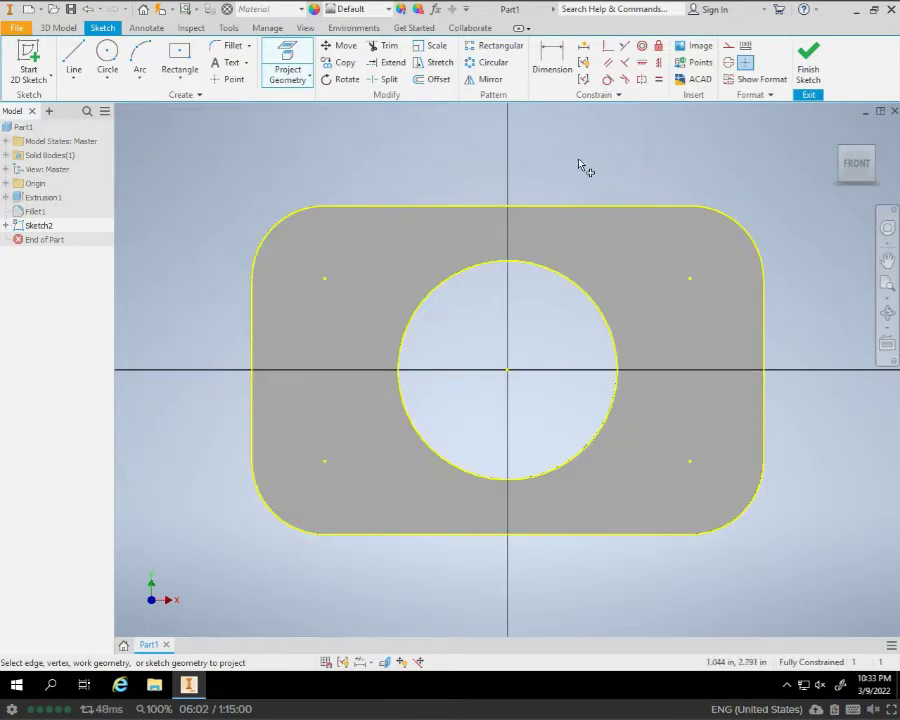
Finish Sketch2 and bring up the Hole properties panel, repositioning it near centre
{"action": "left_click", "coordinate": [805, 68]}
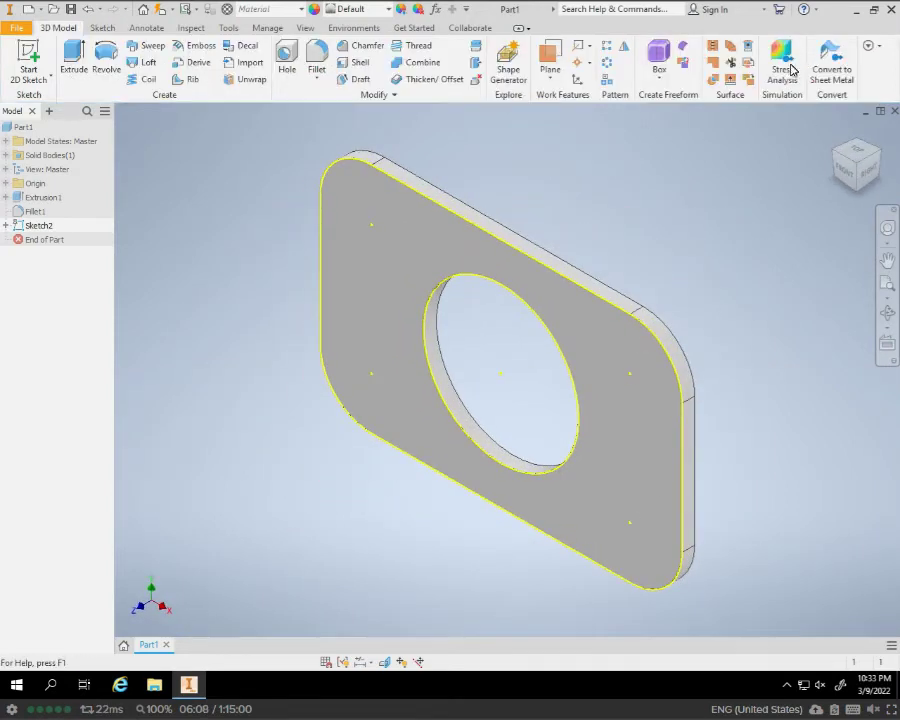
{"action": "left_click", "coordinate": [287, 57]}
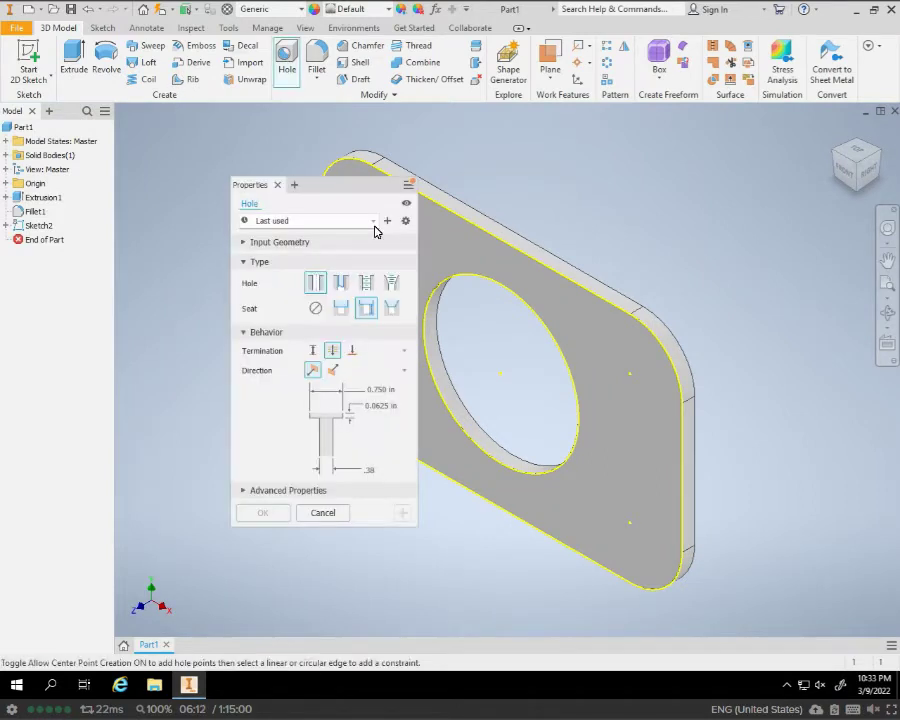
{"action": "left_click_drag", "start_coordinate": [340, 185], "coordinate": [791, 152]}
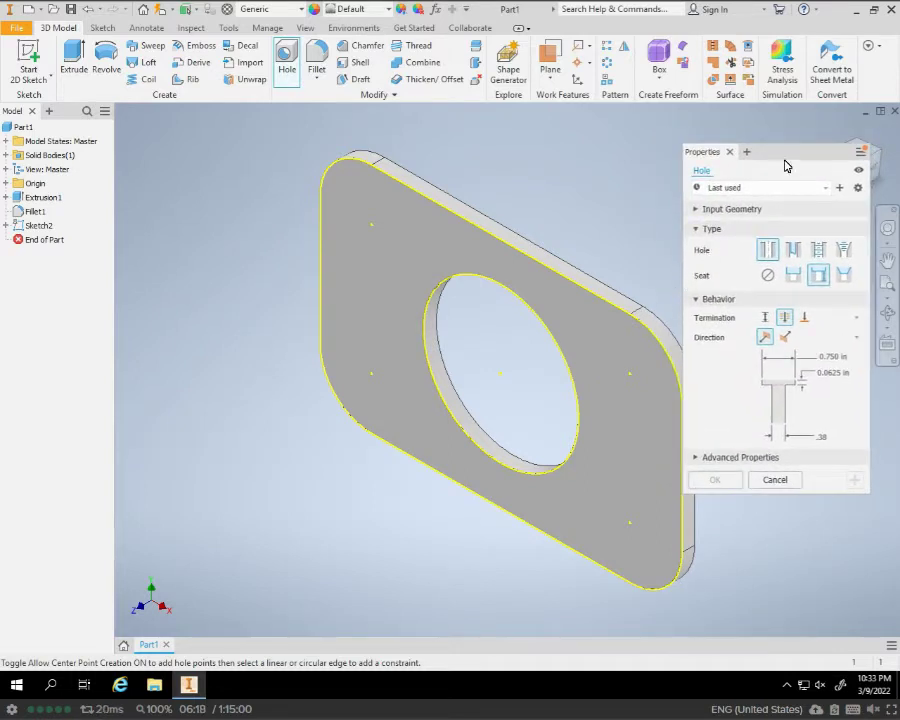
{"action": "left_click_drag", "start_coordinate": [786, 165], "coordinate": [435, 170]}
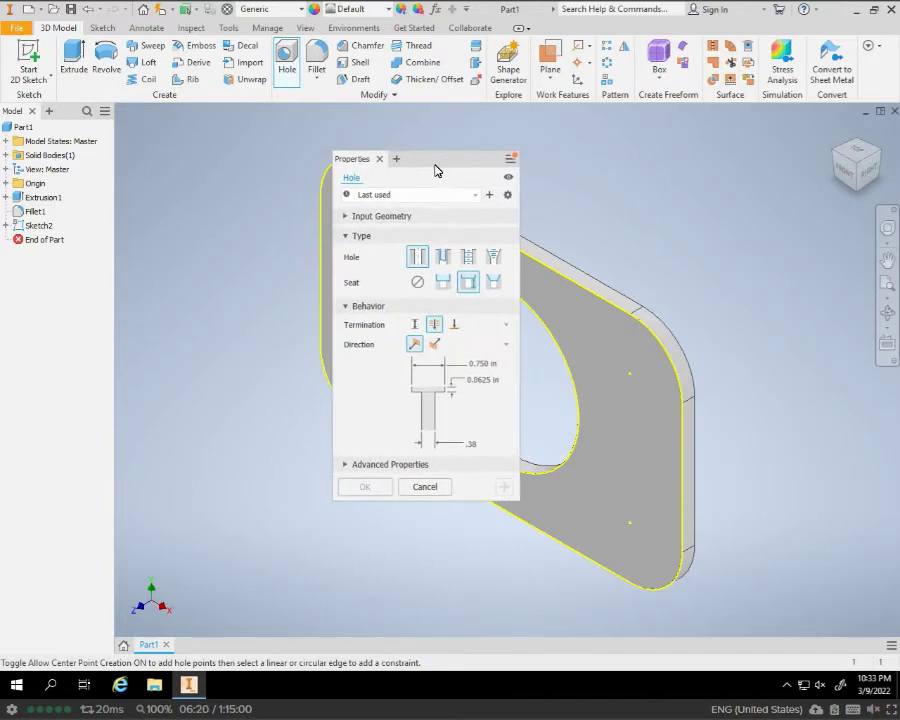
Collapse and re-expand the hole Type options, then set the hole diameter to .75
{"action": "left_click", "coordinate": [346, 237]}
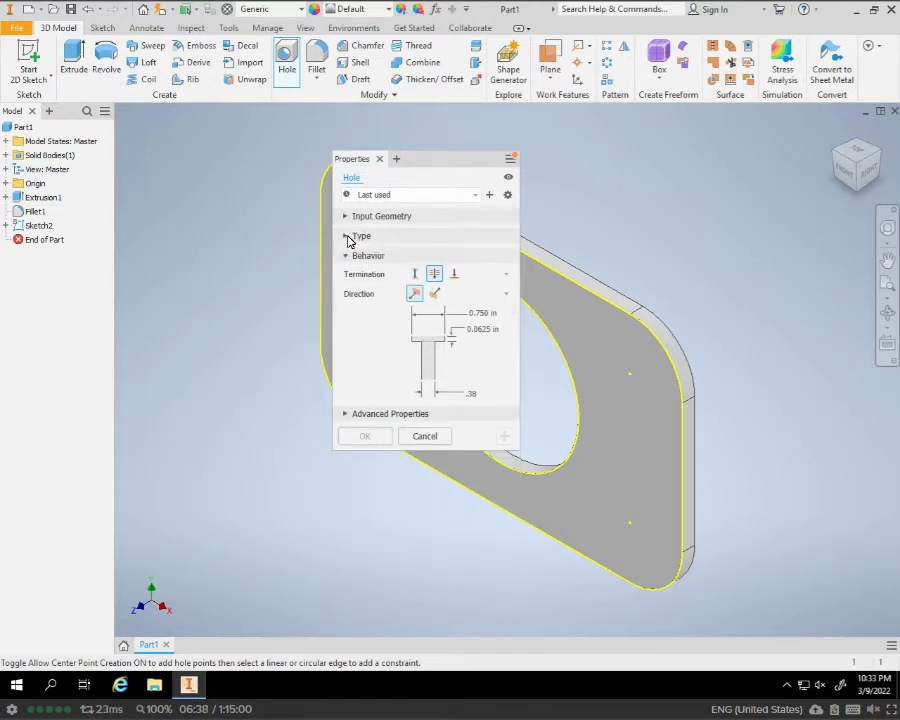
{"action": "left_click", "coordinate": [346, 237]}
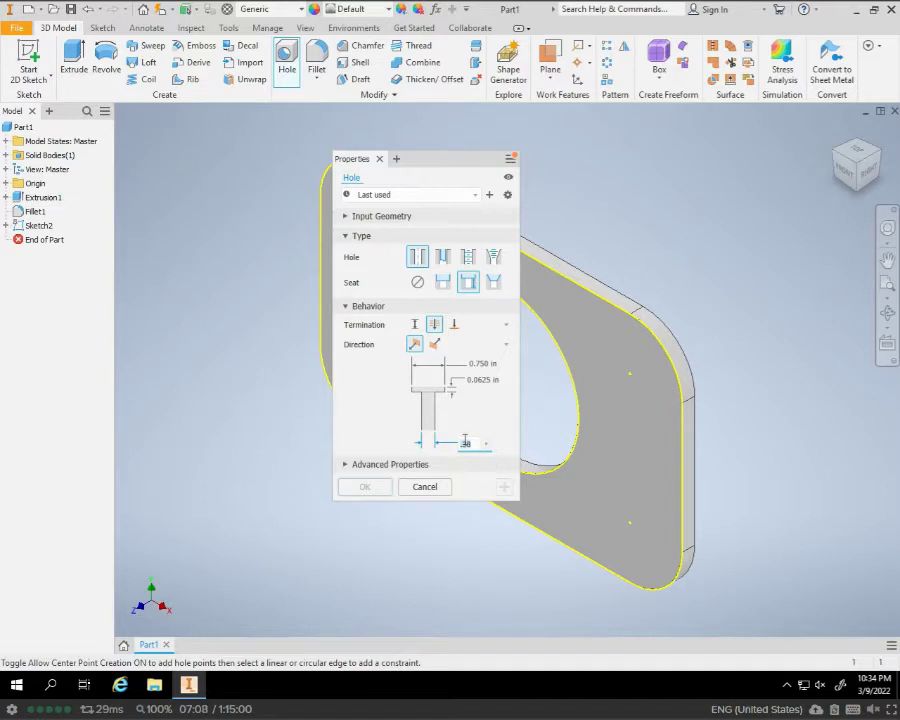
{"action": "type", "text": ".75"}
Place the .75 hole on the plate's upper-left corner point
{"action": "left_click", "coordinate": [628, 377]}
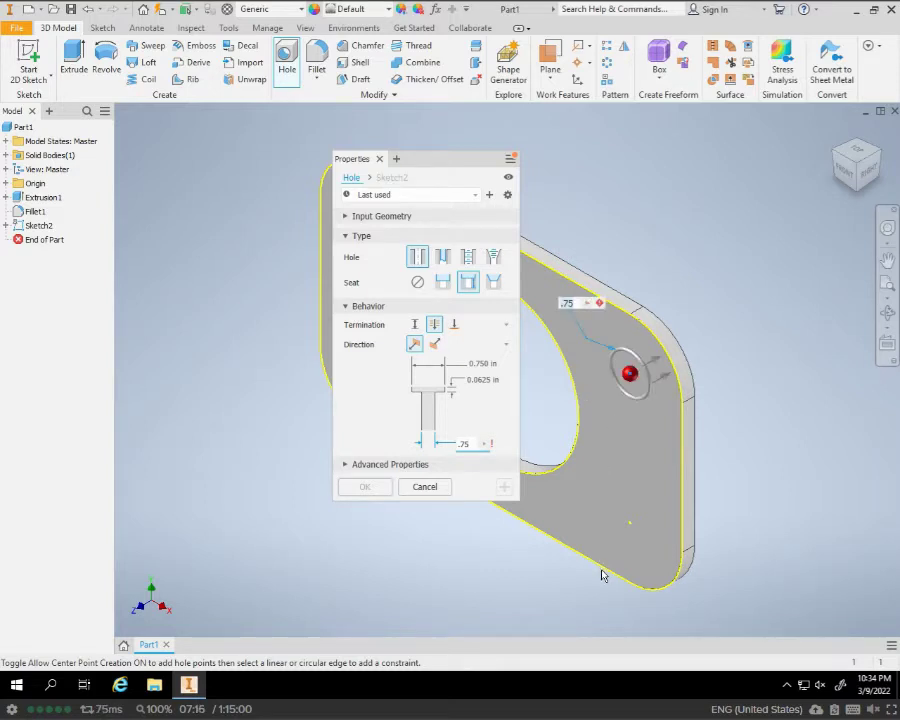
{"action": "left_click", "coordinate": [628, 523]}
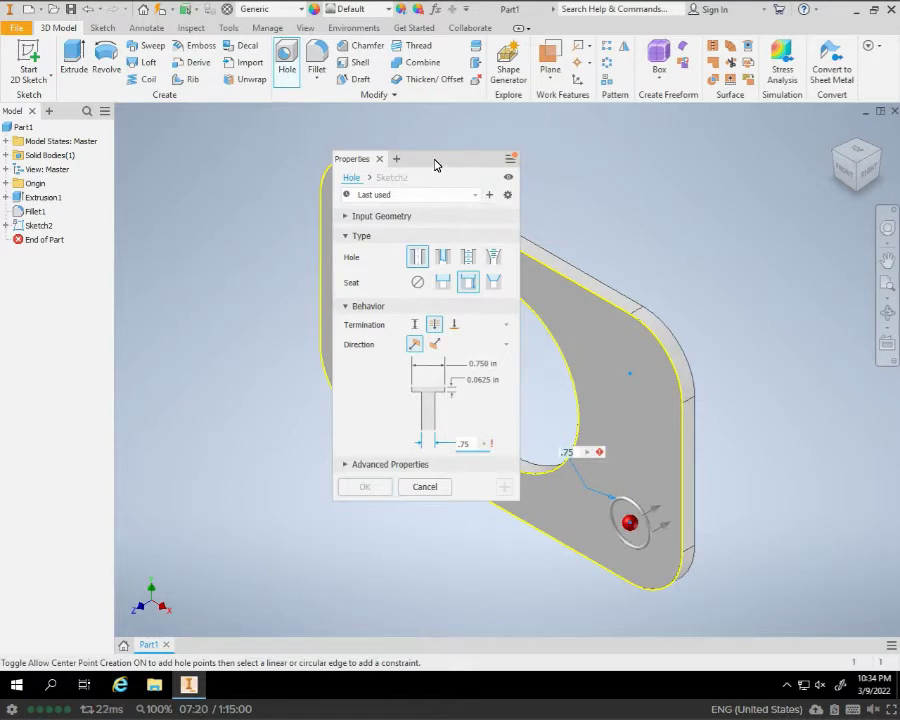
{"action": "left_click_drag", "start_coordinate": [436, 162], "coordinate": [761, 188]}
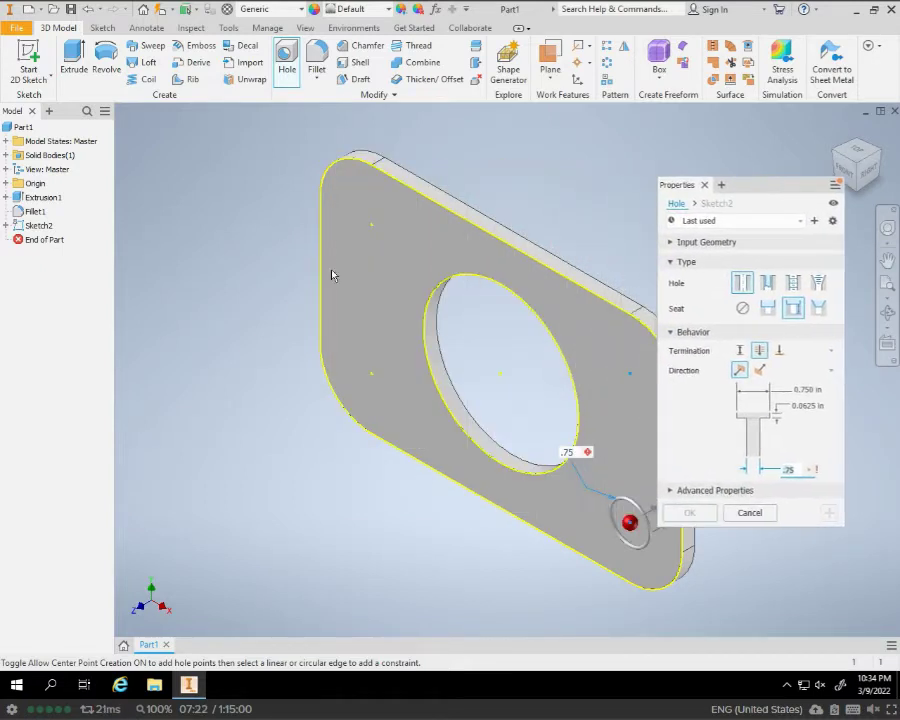
{"action": "left_click", "coordinate": [371, 225]}
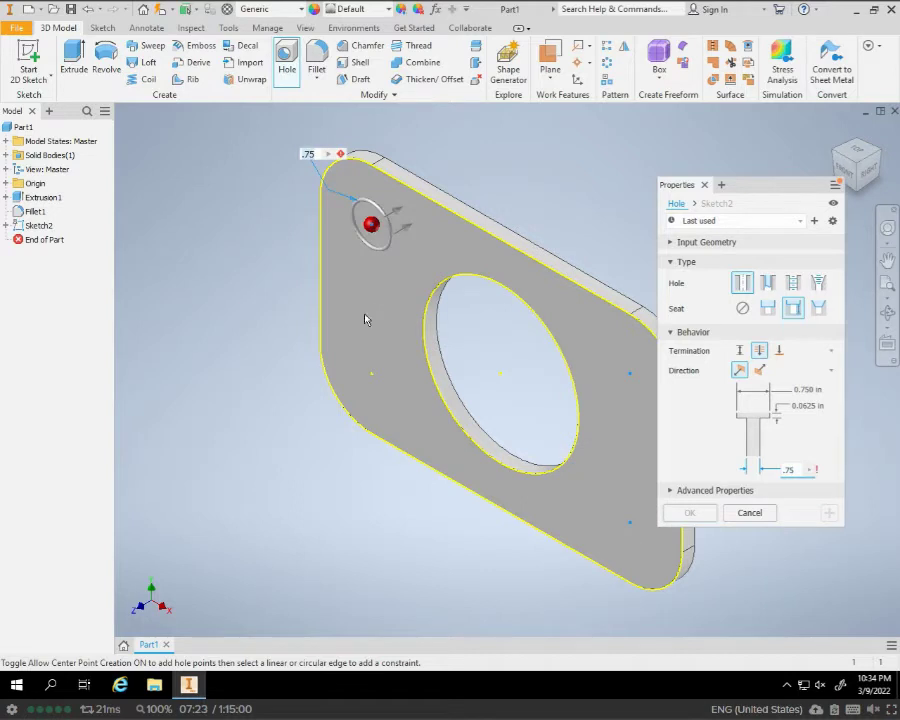
{"action": "left_click", "coordinate": [371, 377]}
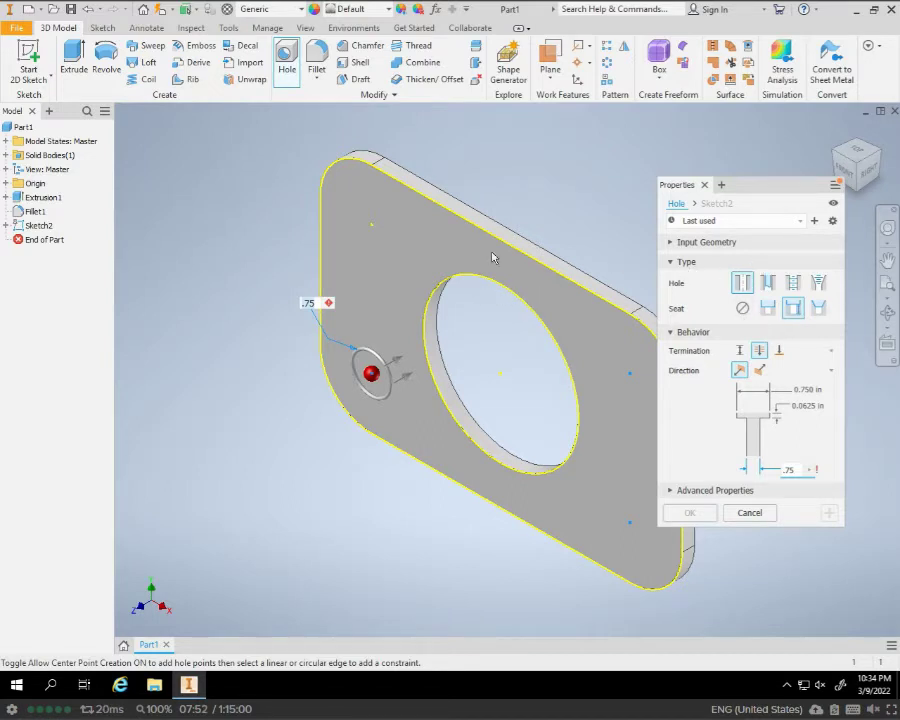
{"action": "left_click", "coordinate": [371, 228]}
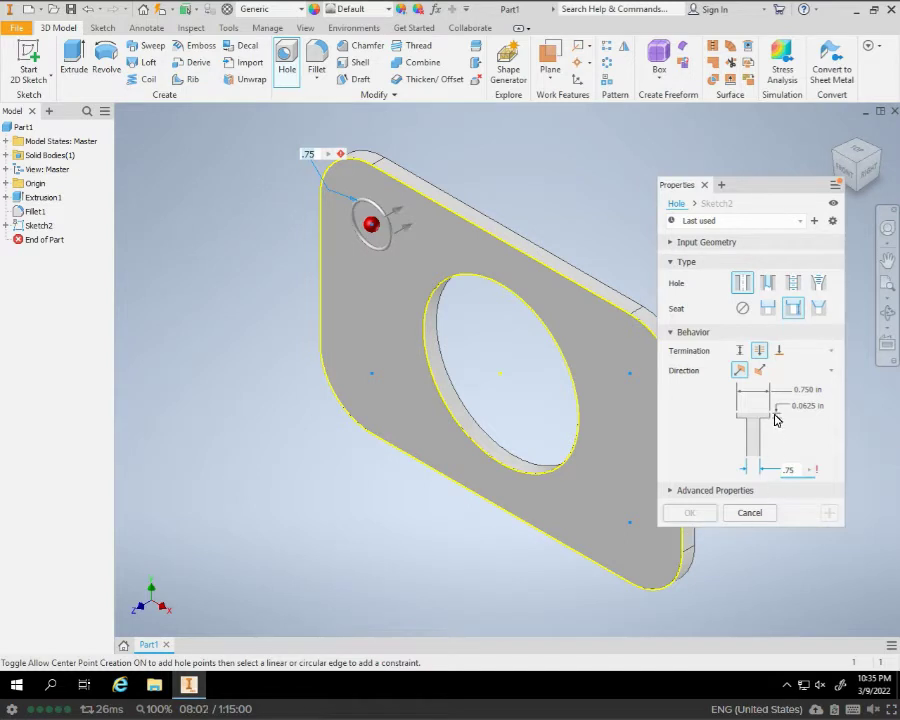
Flip the hole's drilling direction and set its termination to To
{"action": "left_click", "coordinate": [760, 371]}
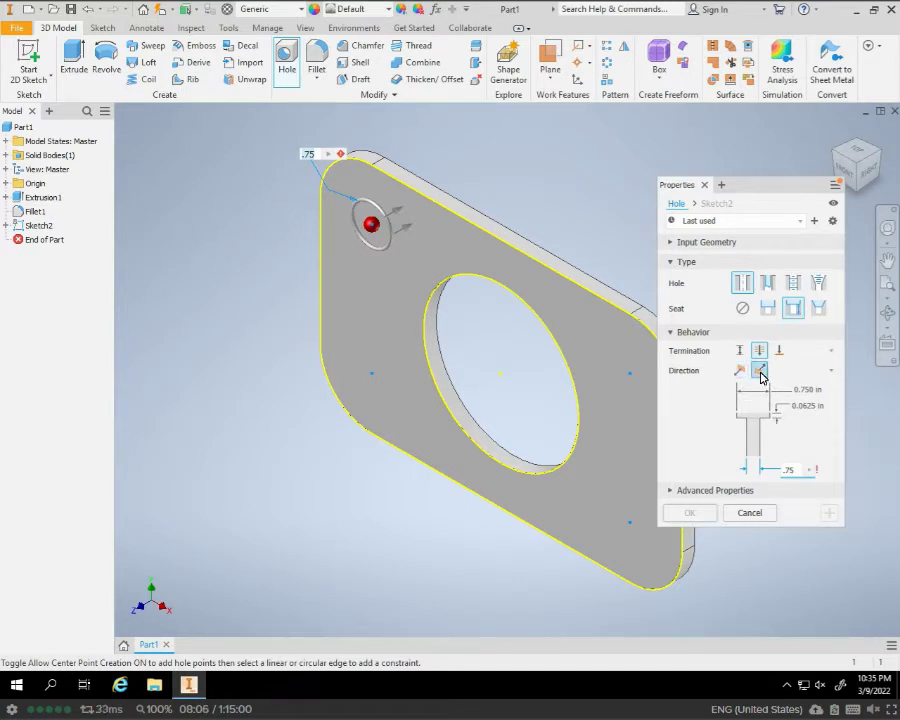
{"action": "left_click", "coordinate": [759, 372]}
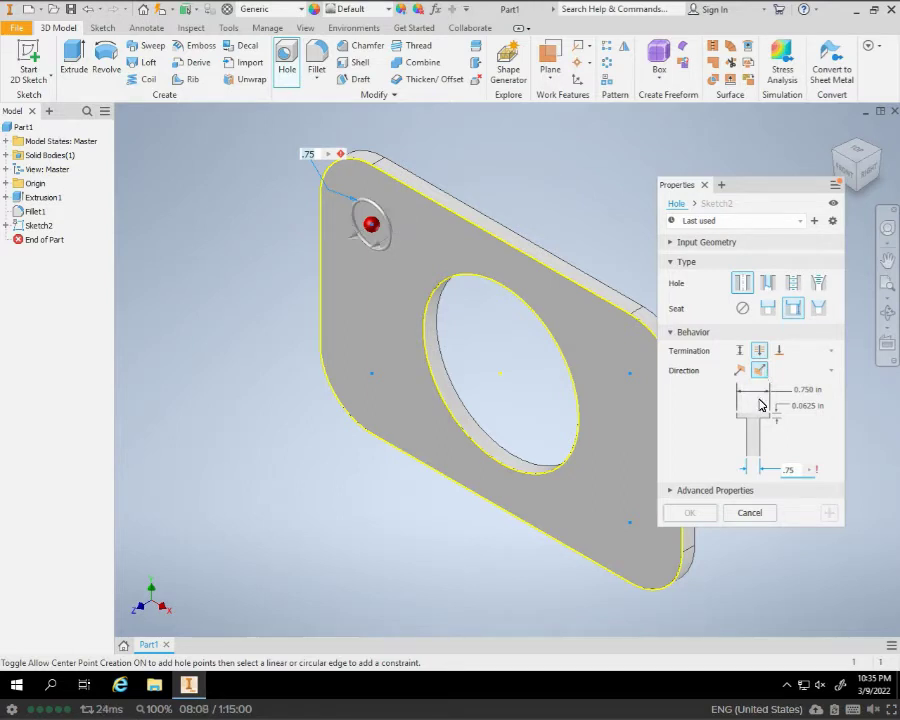
{"action": "left_click", "coordinate": [779, 351]}
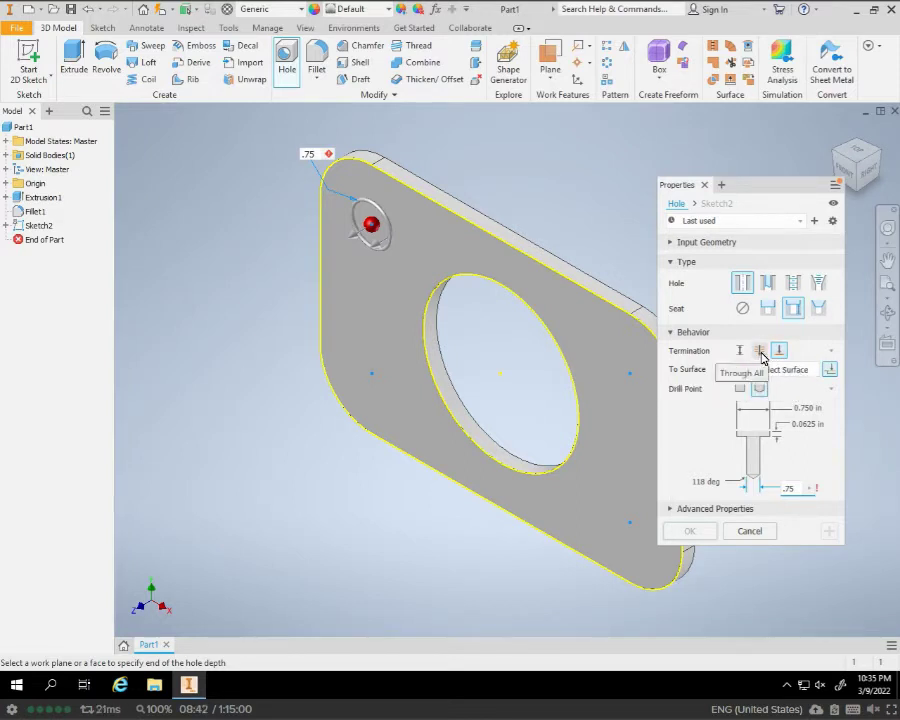
Try Through All and flipped hole directions, then cancel the hole without creating it
{"action": "left_click", "coordinate": [760, 351]}
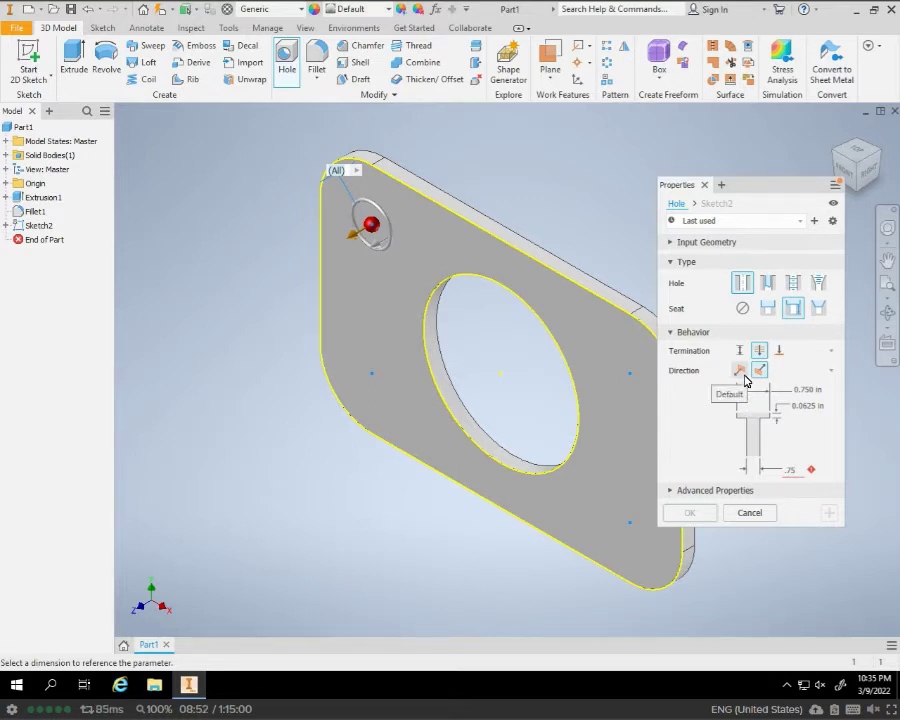
{"action": "left_click", "coordinate": [740, 372]}
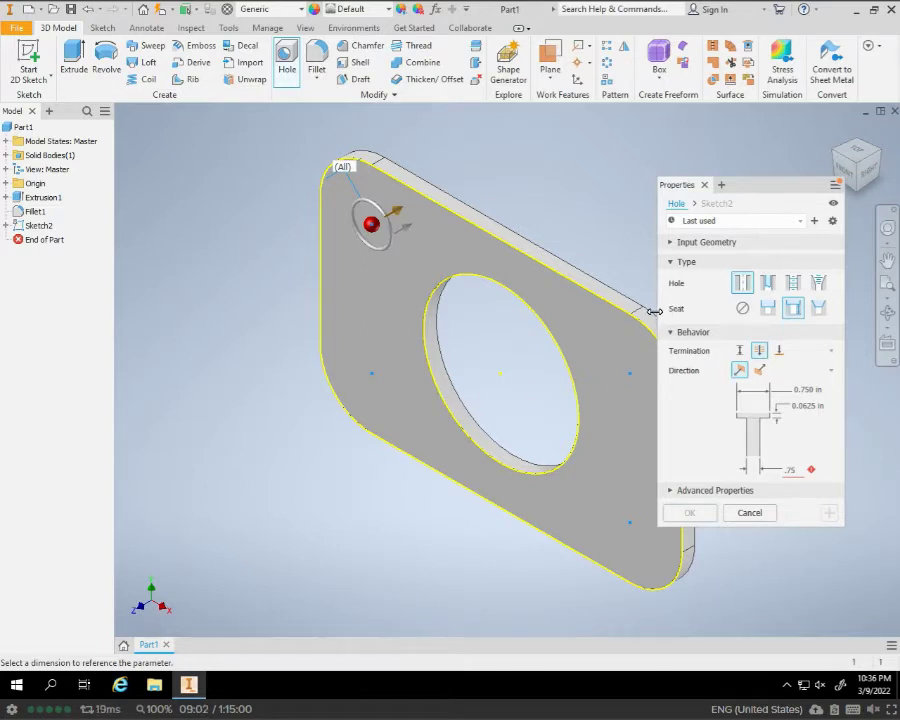
{"action": "left_click_drag", "start_coordinate": [657, 306], "coordinate": [467, 321]}
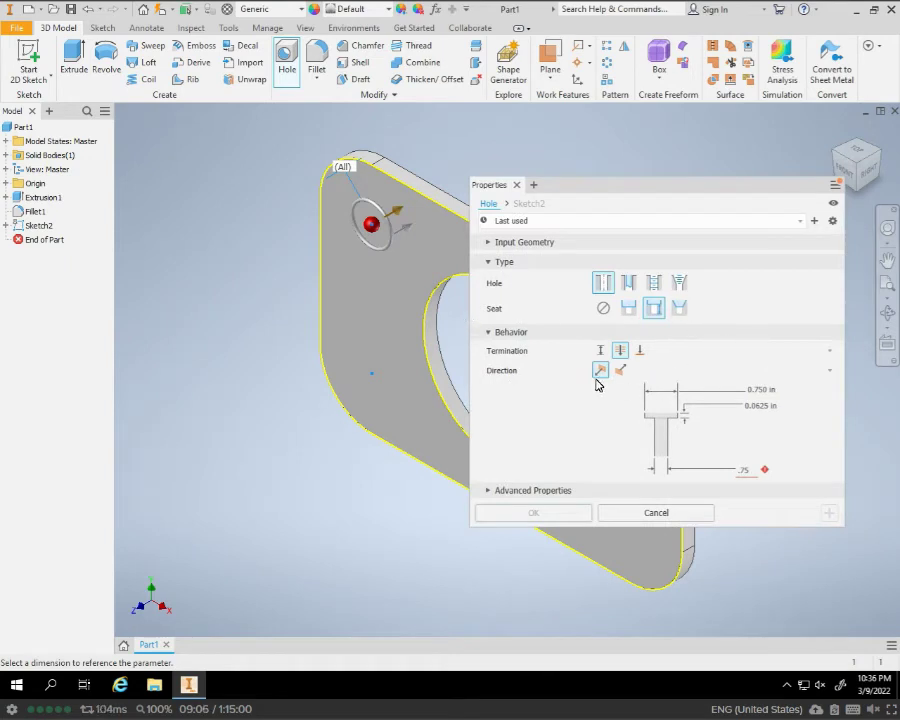
{"action": "left_click", "coordinate": [621, 371]}
{"action": "left_click", "coordinate": [621, 371]}
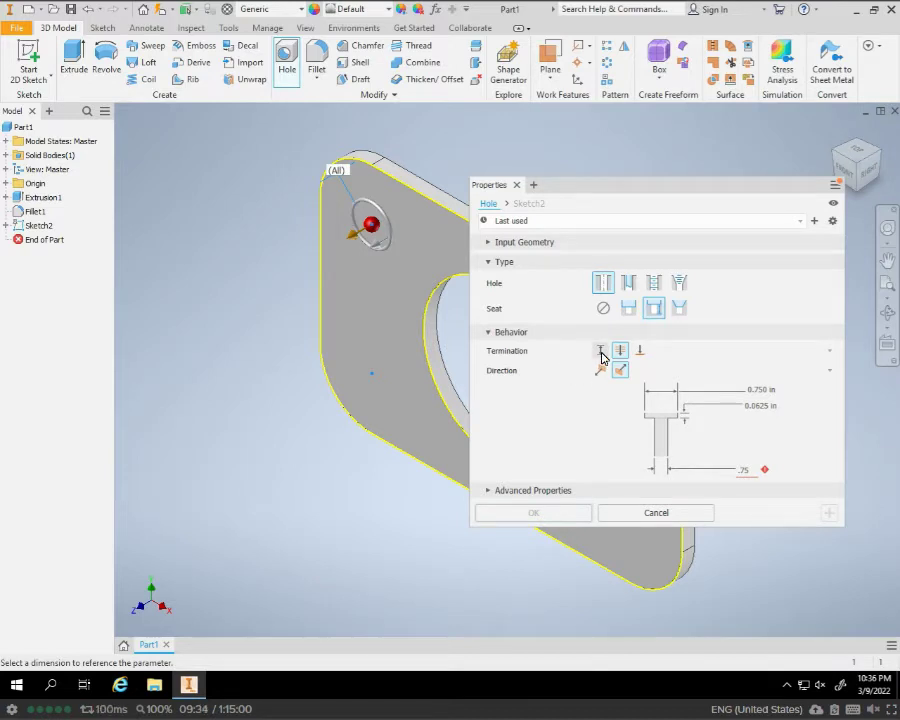
{"action": "left_click", "coordinate": [653, 515]}
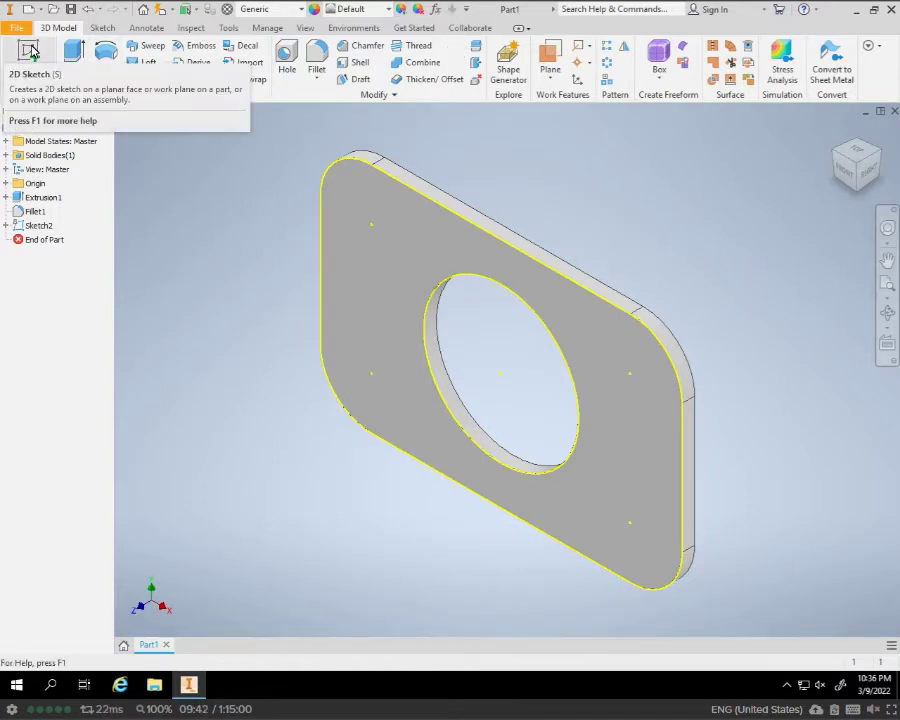
Edit Sketch2 and draw .75 circles on the top-left and top-right corner points
{"action": "left_click", "coordinate": [38, 227]}
{"action": "key", "text": "Page_Up"}
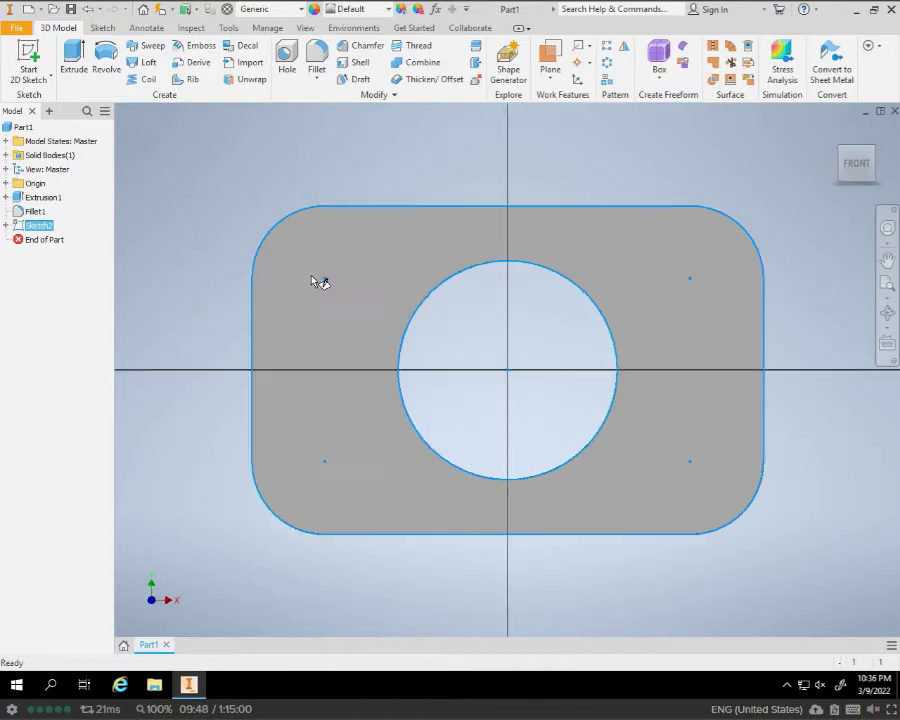
{"action": "double_click", "coordinate": [305, 224]}
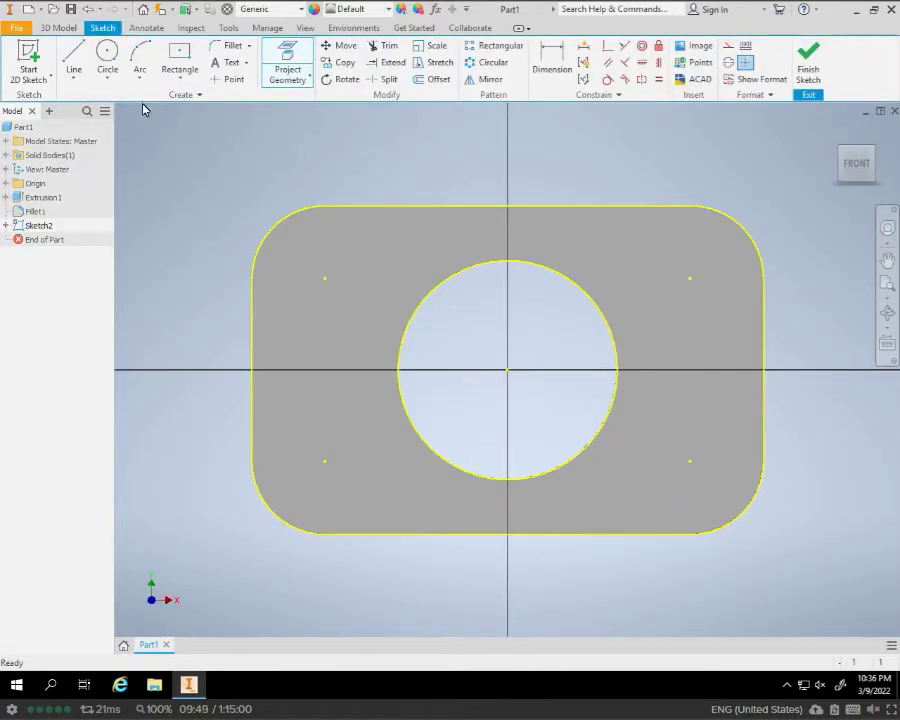
{"action": "left_click", "coordinate": [107, 51]}
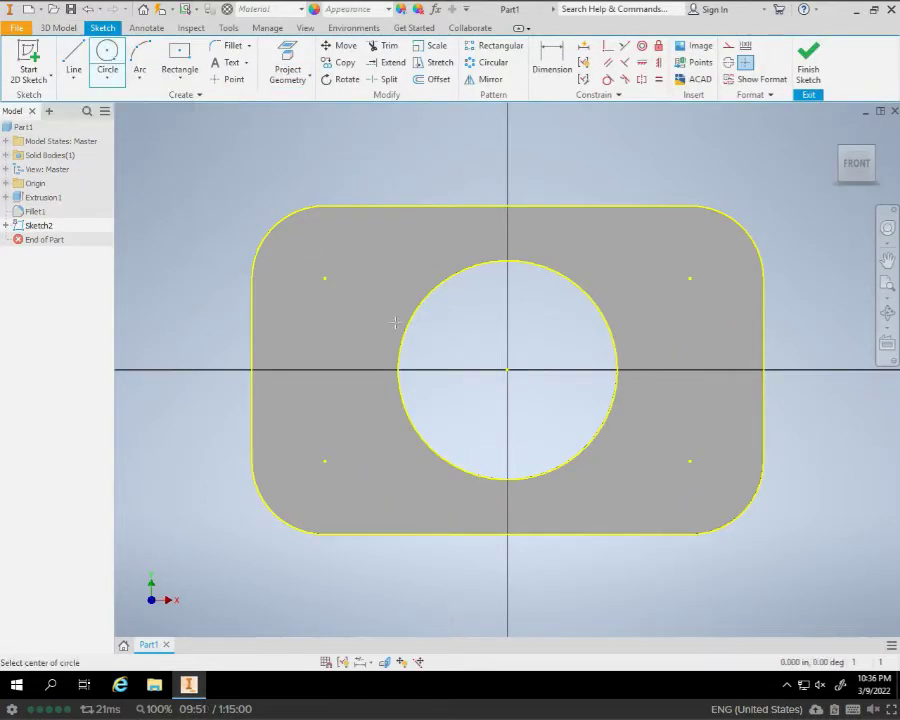
{"action": "left_click", "coordinate": [324, 278]}
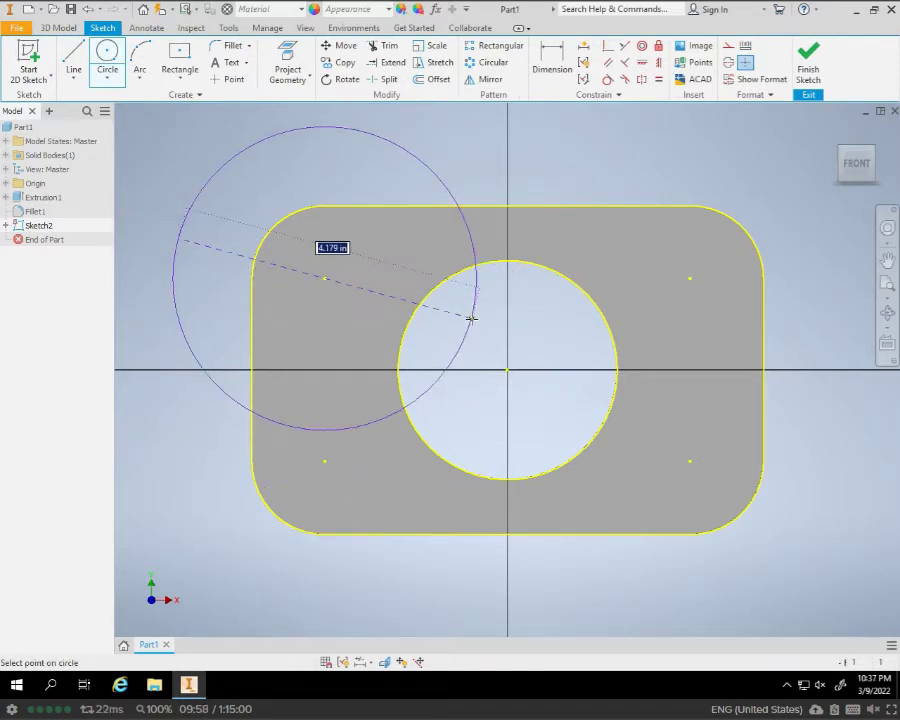
{"action": "type", "text": "."}
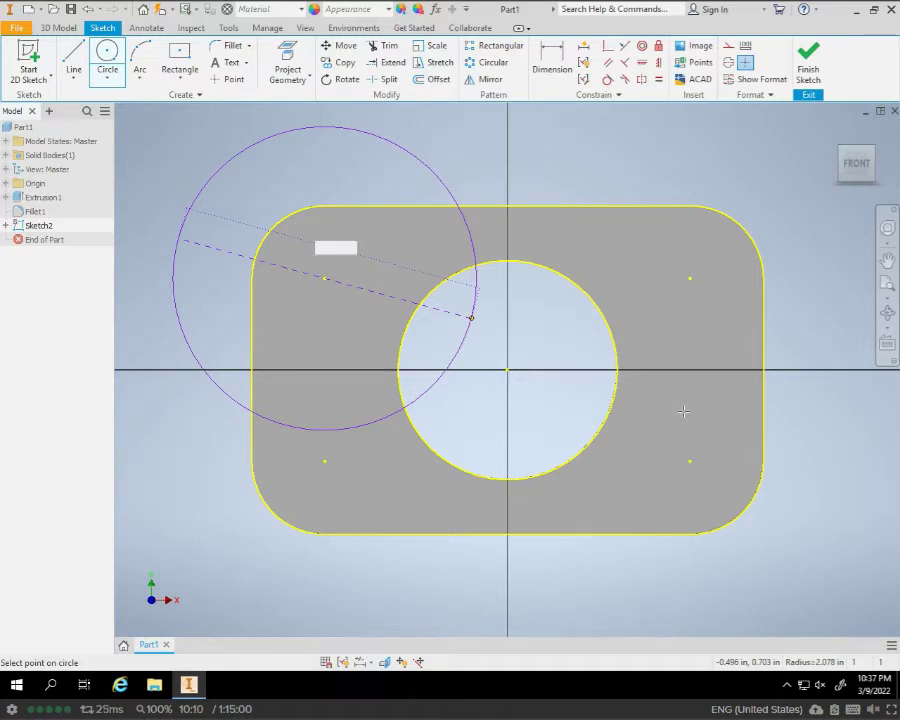
{"action": "key", "text": "Return"}
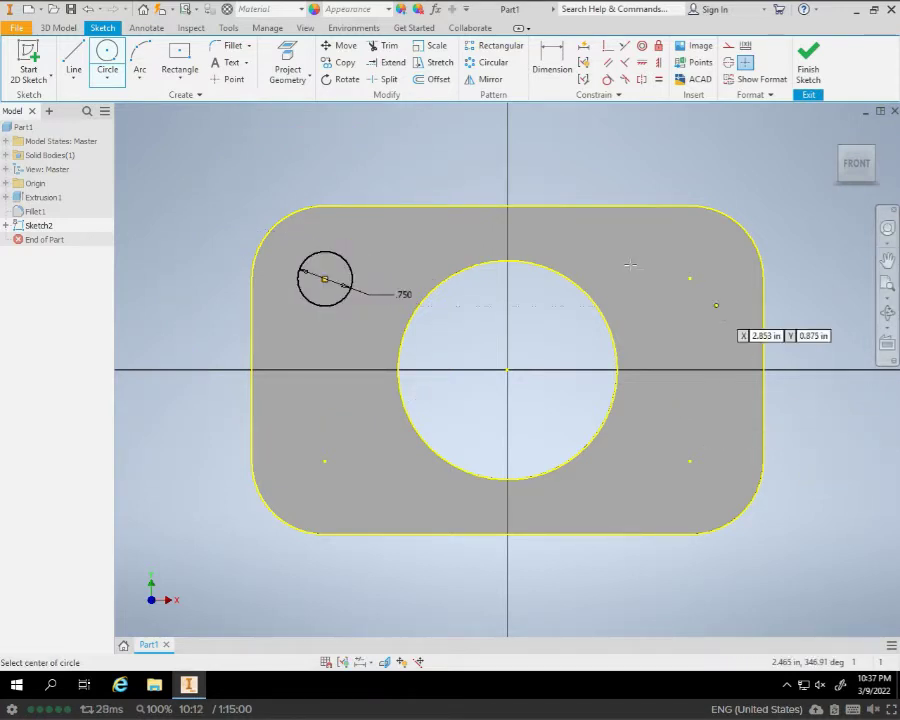
{"action": "left_click", "coordinate": [689, 281]}
{"action": "type", "text": ".75"}
{"action": "key", "text": "Return"}
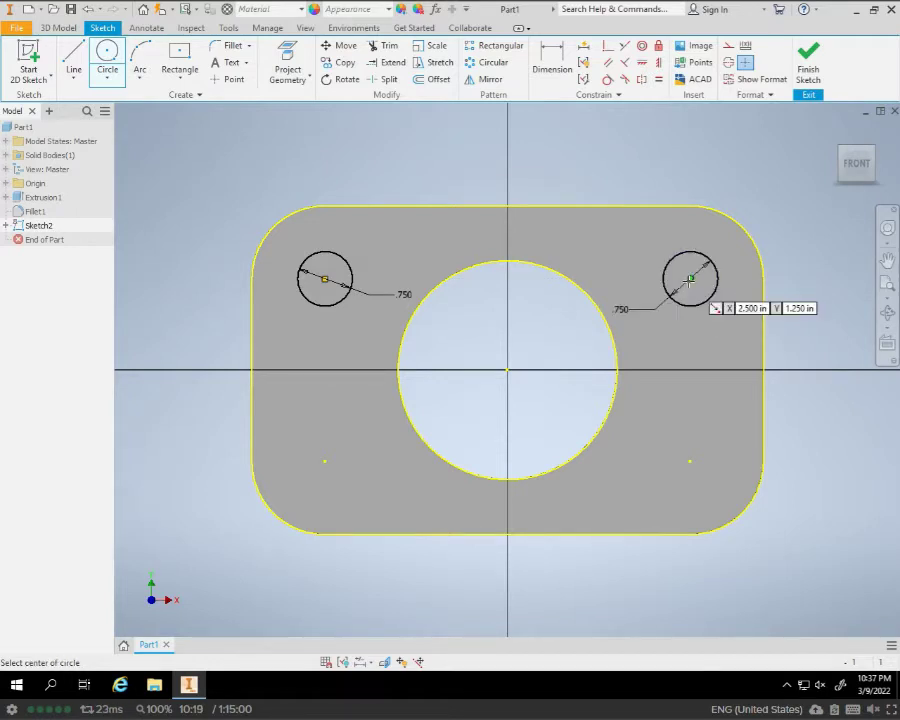
Add .75 circles on the lower-right and lower-left corner points, then return to Home view
{"action": "left_click", "coordinate": [689, 461]}
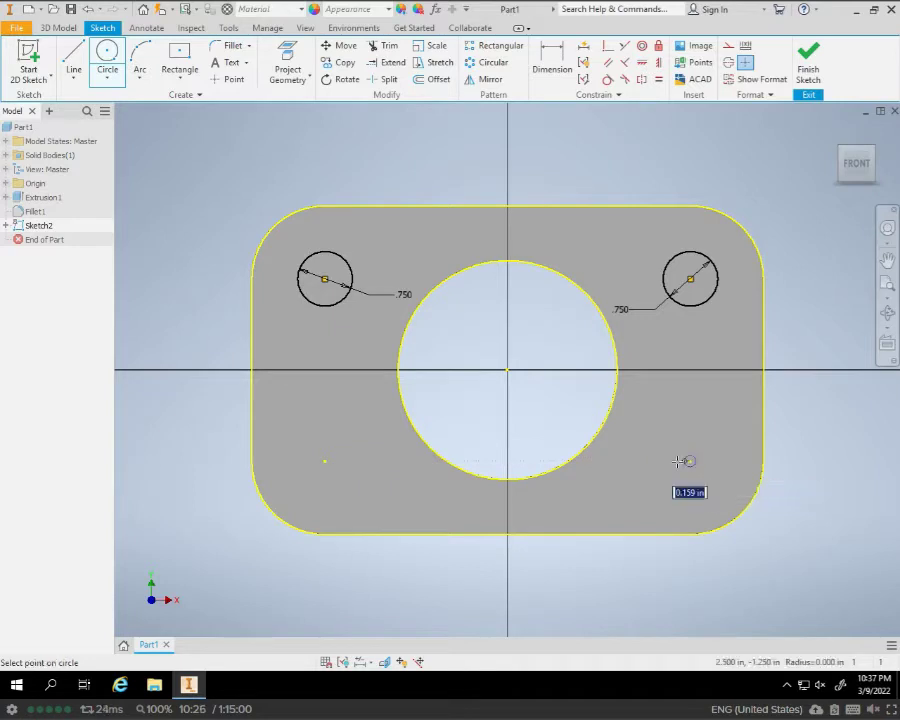
{"action": "type", "text": ".75"}
{"action": "key", "text": "Return"}
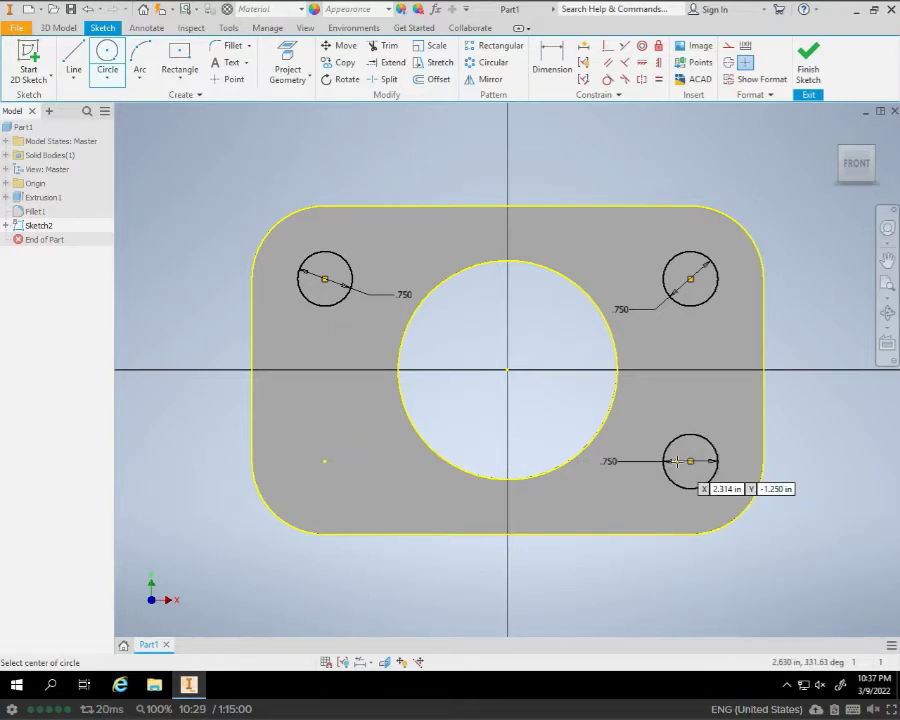
{"action": "left_click", "coordinate": [325, 461]}
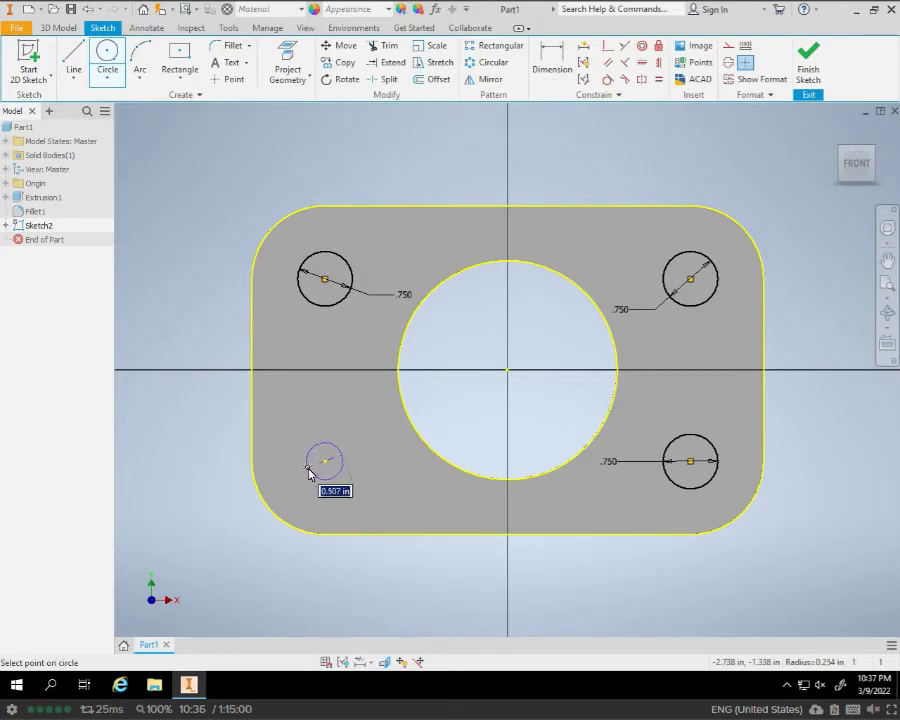
{"action": "type", "text": ".75"}
{"action": "key", "text": "Return"}
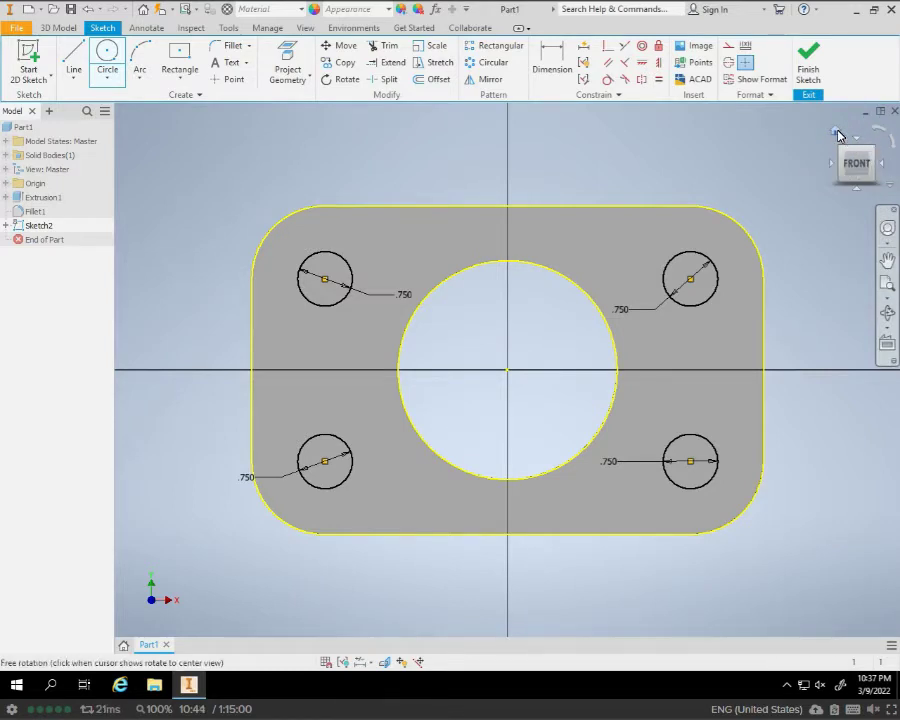
{"action": "left_click", "coordinate": [837, 132]}
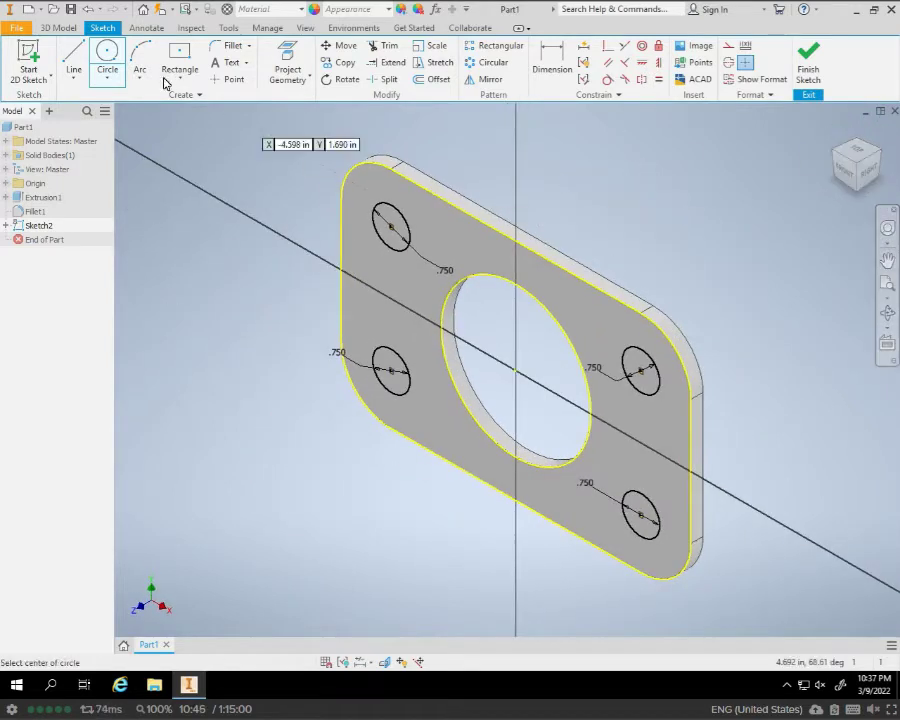
Finish Sketch2 and cut-extrude all four corner circles through the plate
{"action": "left_click", "coordinate": [808, 66]}
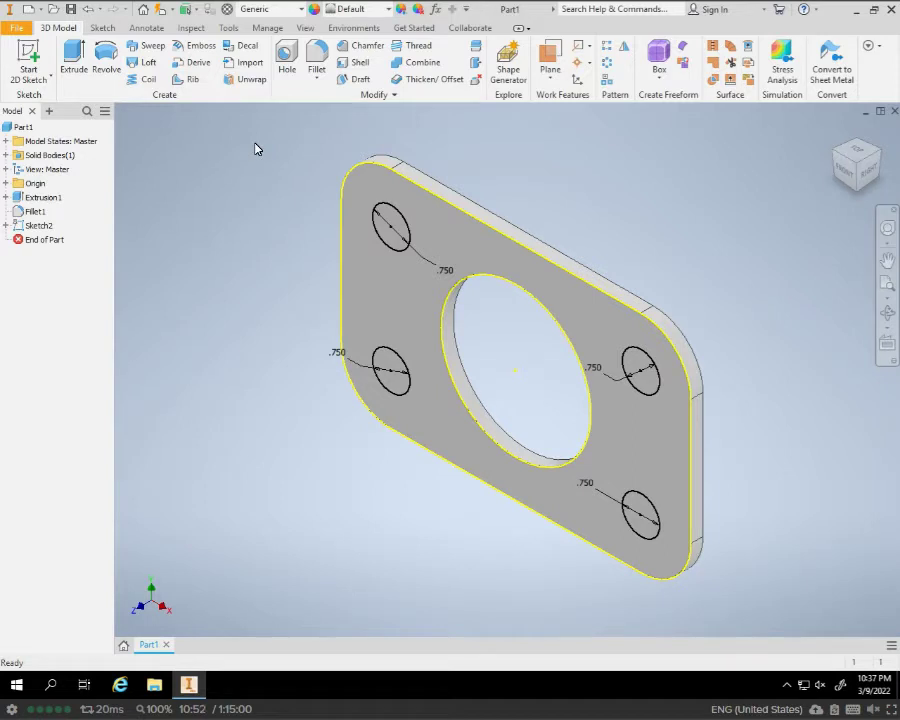
{"action": "left_click", "coordinate": [76, 52]}
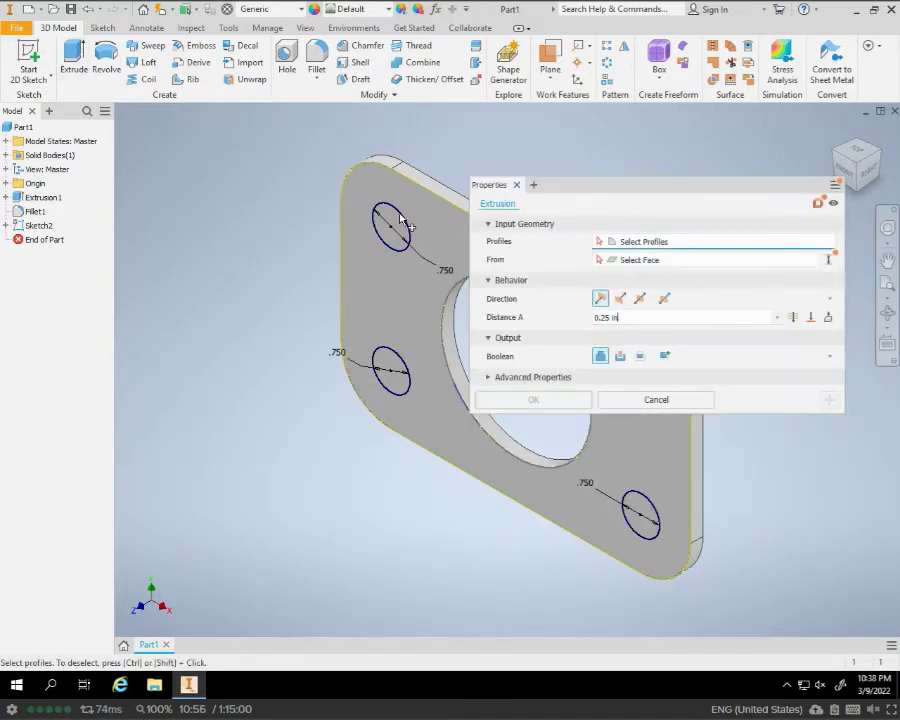
{"action": "left_click", "coordinate": [389, 222]}
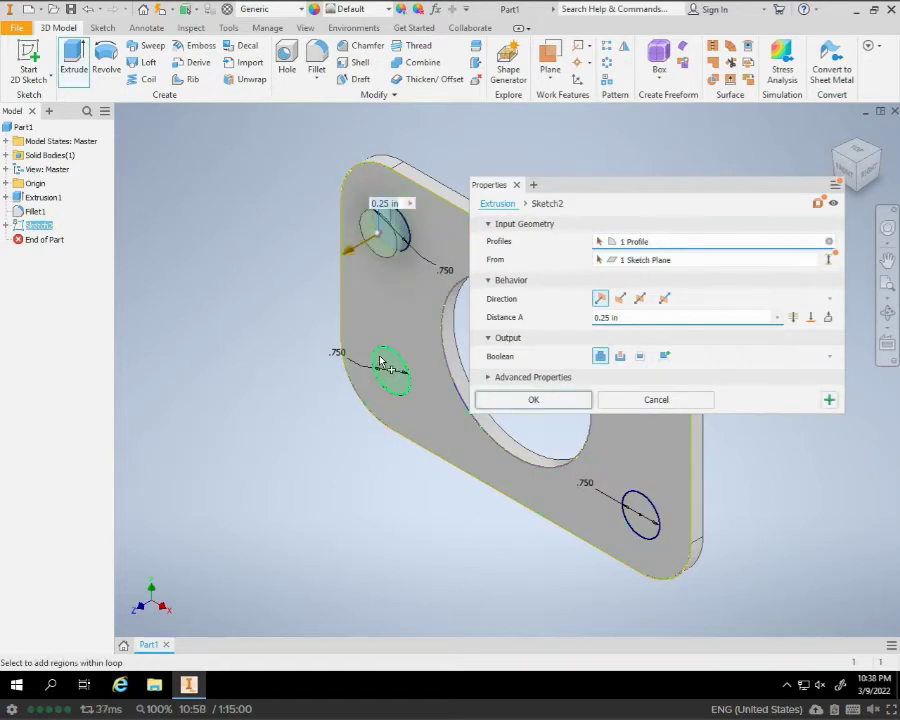
{"action": "left_click", "coordinate": [388, 368]}
{"action": "left_click", "coordinate": [641, 515]}
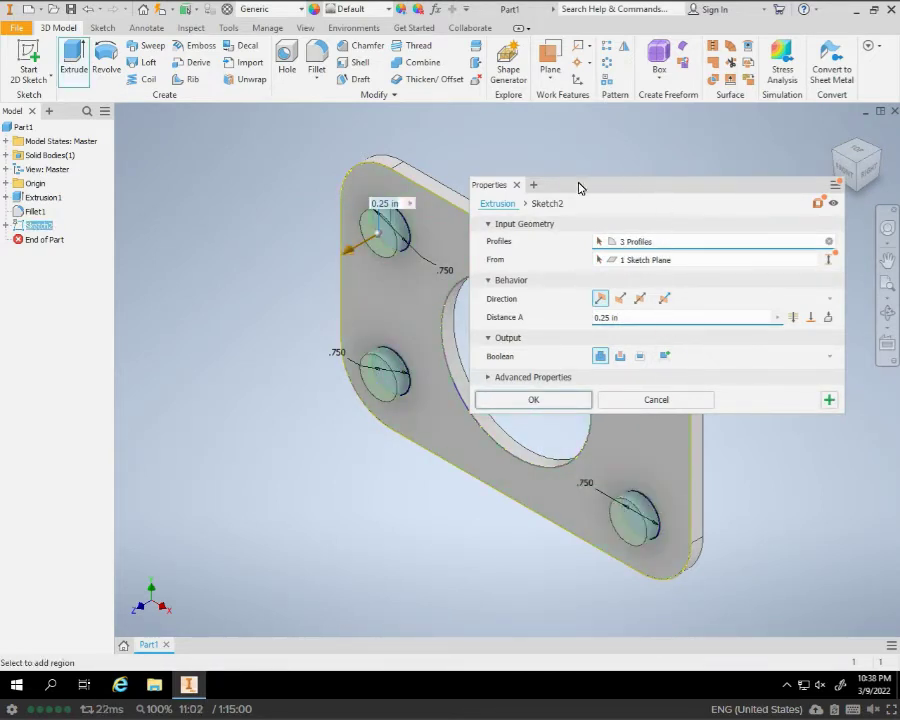
{"action": "left_click_drag", "start_coordinate": [665, 195], "coordinate": [251, 157]}
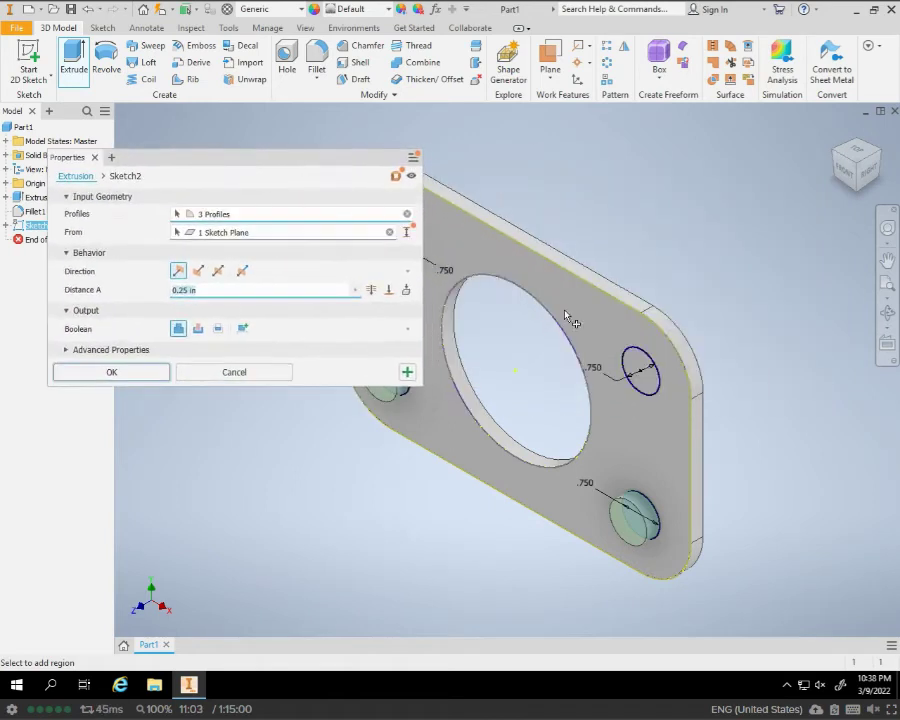
{"action": "left_click", "coordinate": [640, 370]}
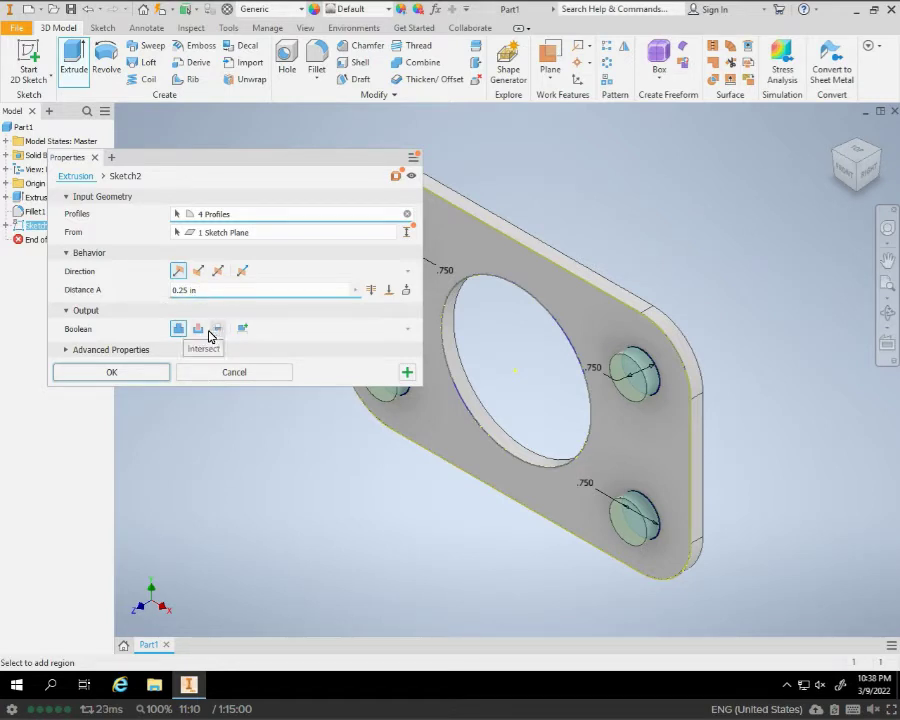
{"action": "left_click", "coordinate": [198, 329]}
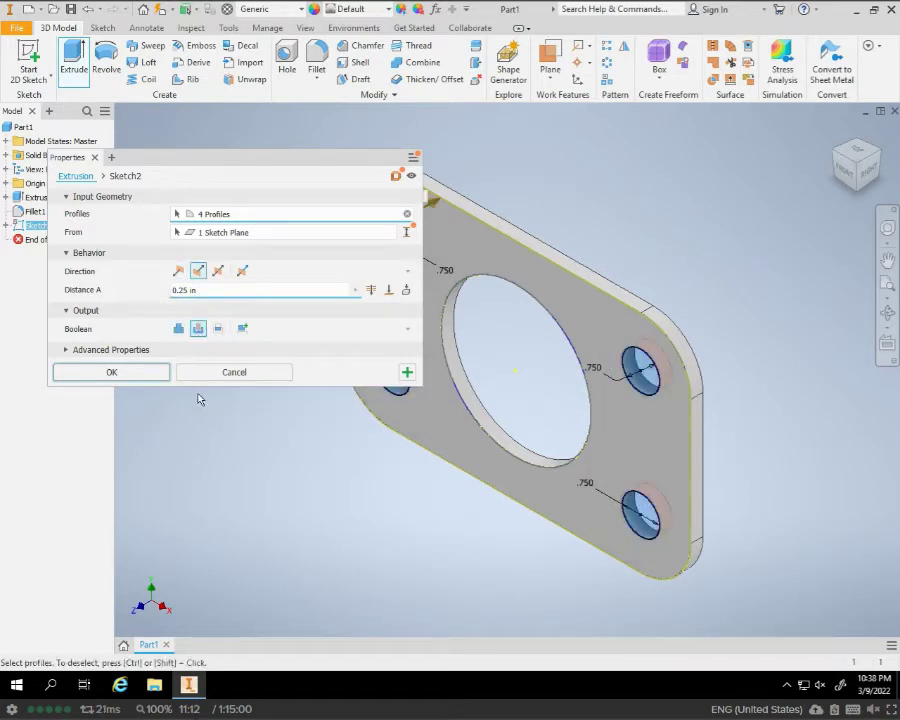
{"action": "left_click", "coordinate": [150, 377]}
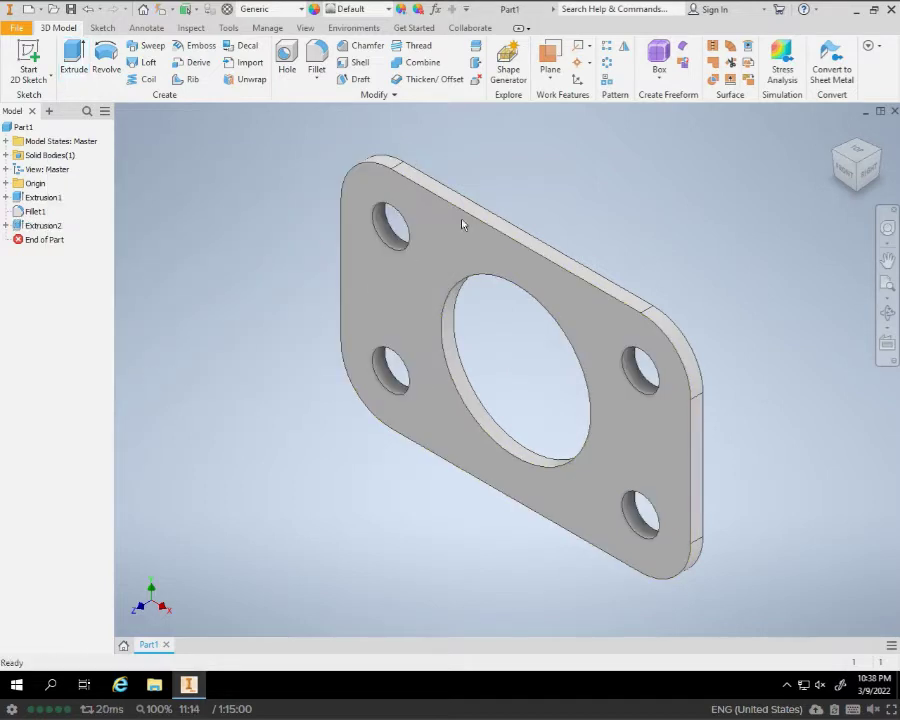
Start a new sketch on the plate's front face and project its edges
{"action": "left_click", "coordinate": [28, 55]}
{"action": "left_click", "coordinate": [405, 279]}
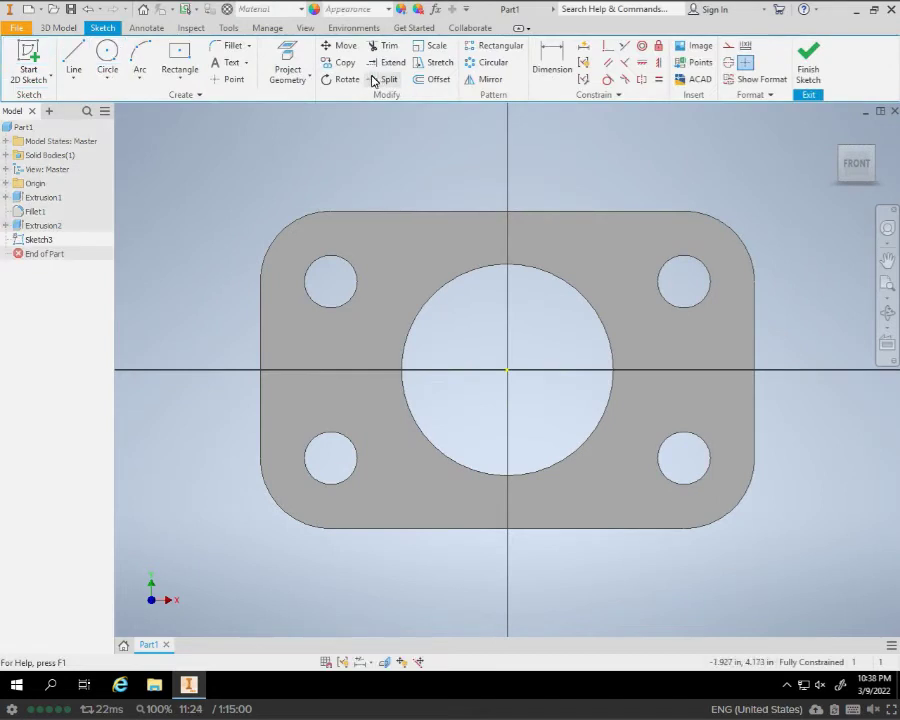
{"action": "left_click", "coordinate": [290, 60]}
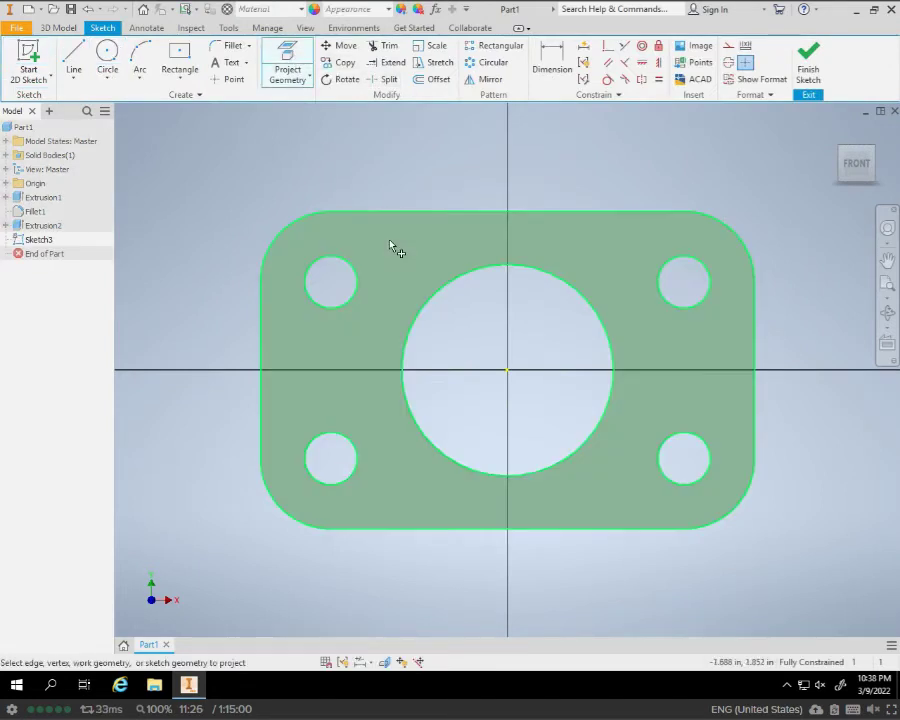
{"action": "left_click", "coordinate": [395, 248]}
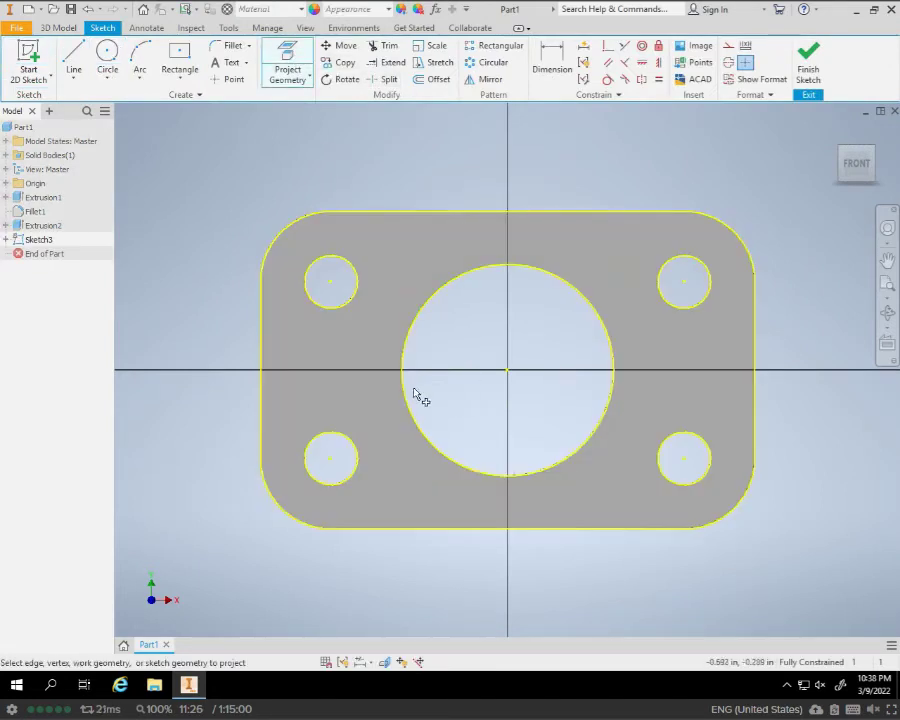
{"action": "left_click", "coordinate": [108, 52]}
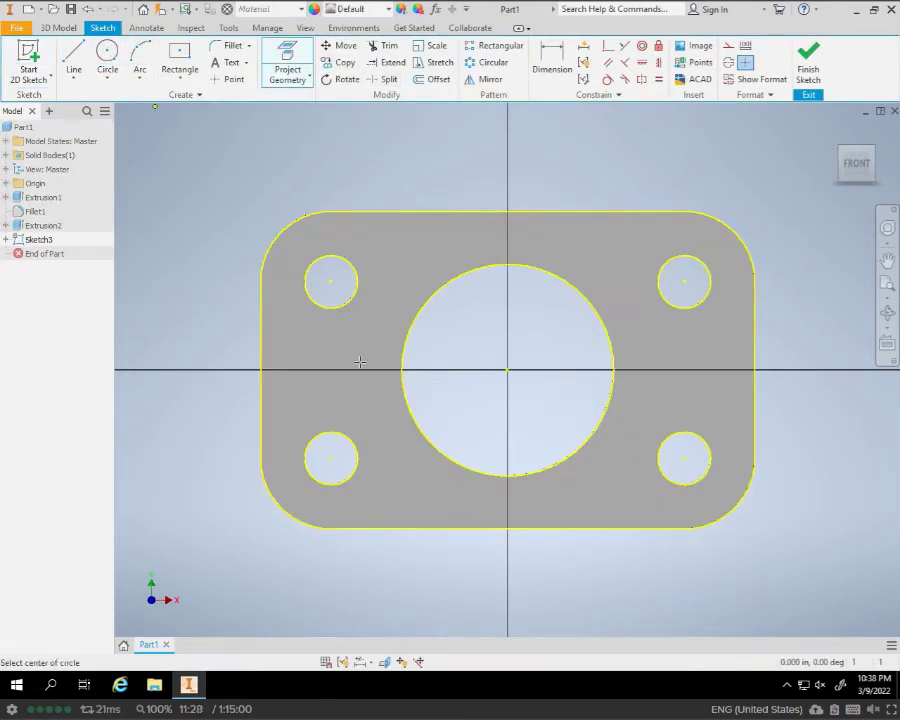
Draw two .75 circles on the horizontal axis, below the left and right top holes
{"action": "left_click", "coordinate": [330, 283]}
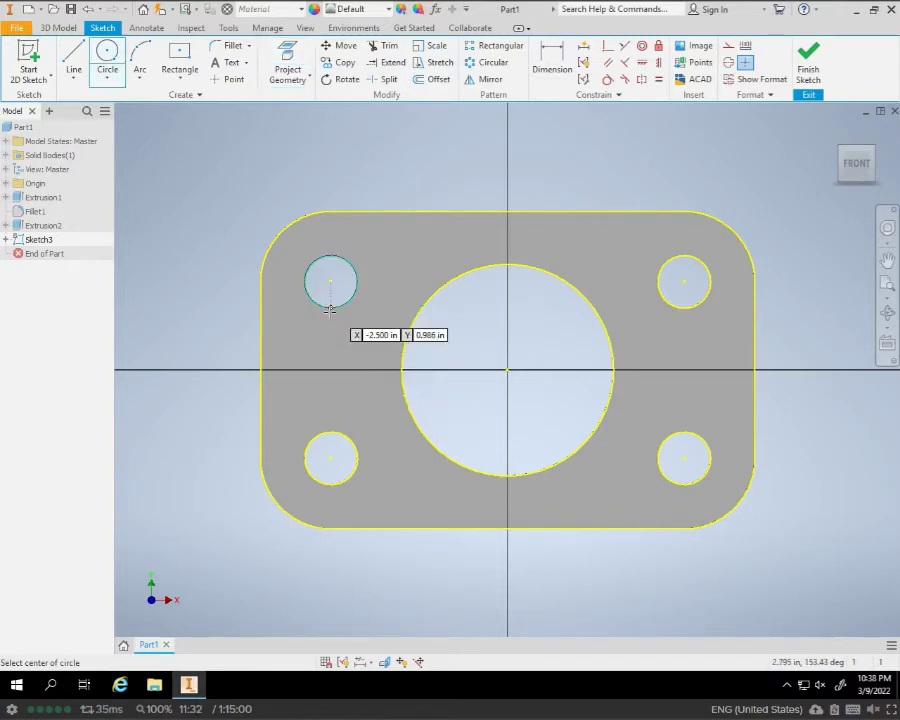
{"action": "left_click", "coordinate": [331, 369]}
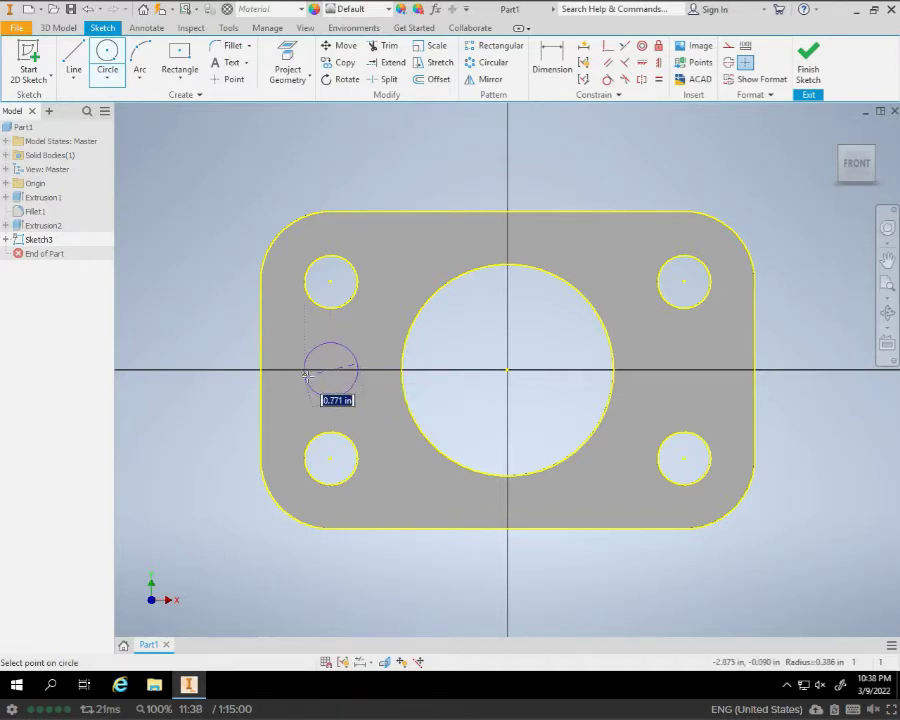
{"action": "type", "text": ".75"}
{"action": "key", "text": "Return"}
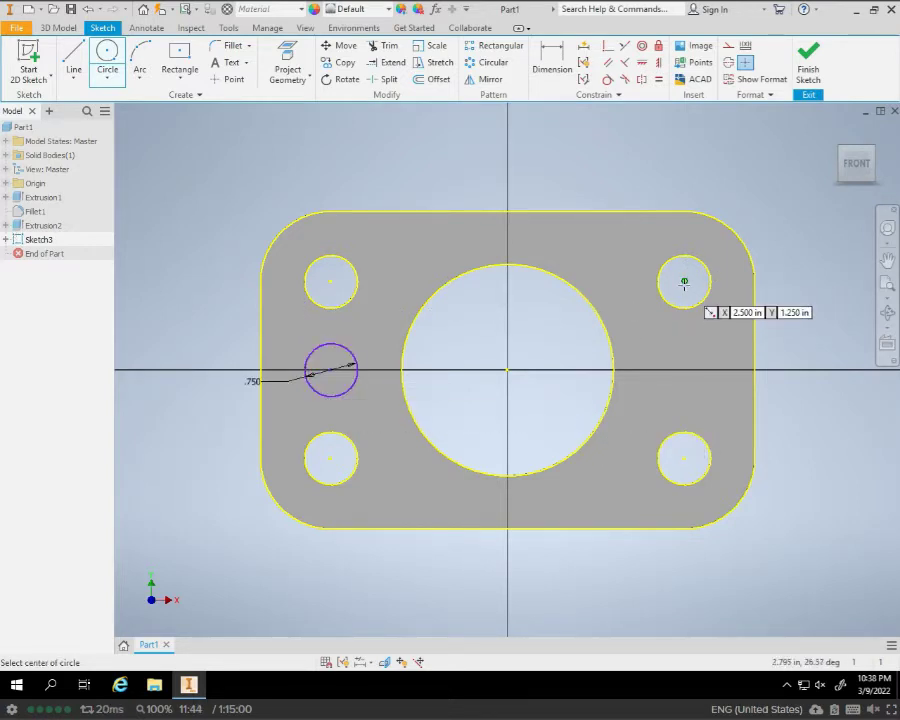
{"action": "left_click", "coordinate": [684, 284]}
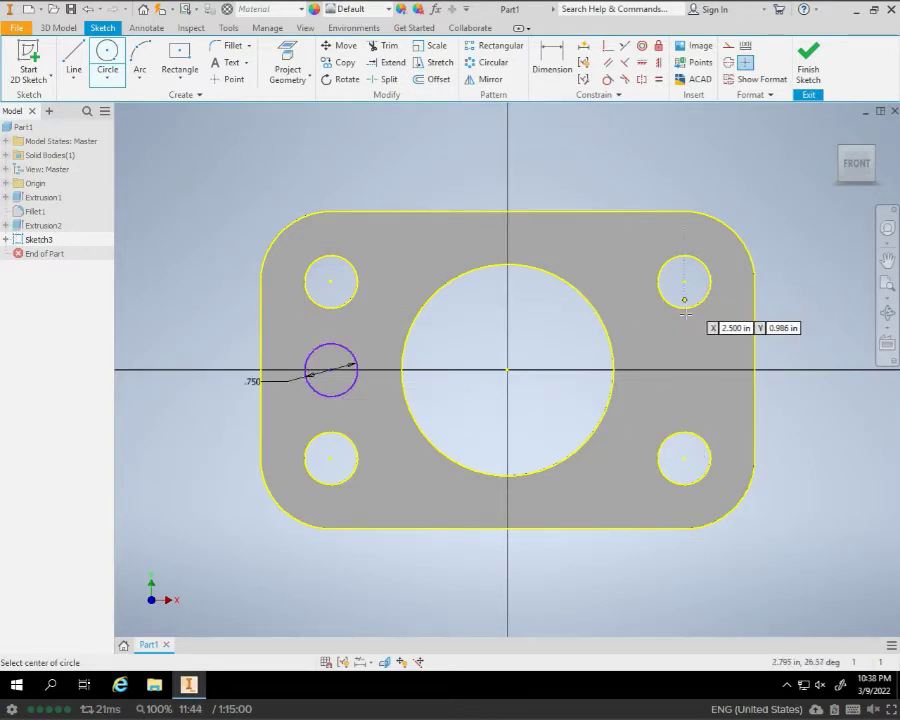
{"action": "left_click", "coordinate": [691, 369]}
{"action": "type", "text": ".75"}
{"action": "key", "text": "Return"}
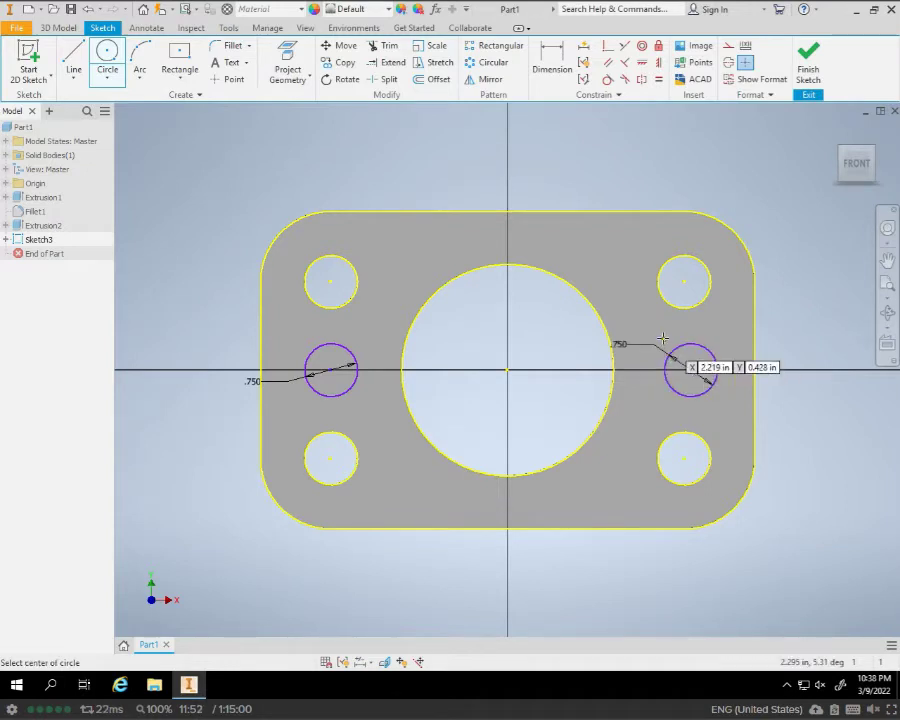
Switch the rectangle tool to Two Point Center Rectangle, cancelling earlier rectangle attempts
{"action": "left_click", "coordinate": [180, 55]}
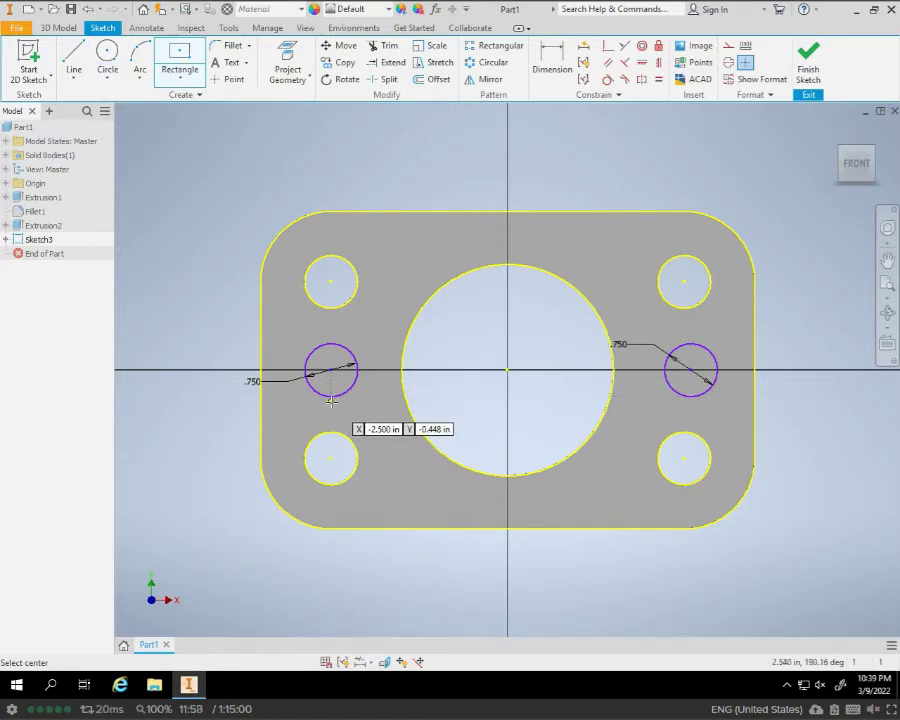
{"action": "left_click", "coordinate": [331, 398]}
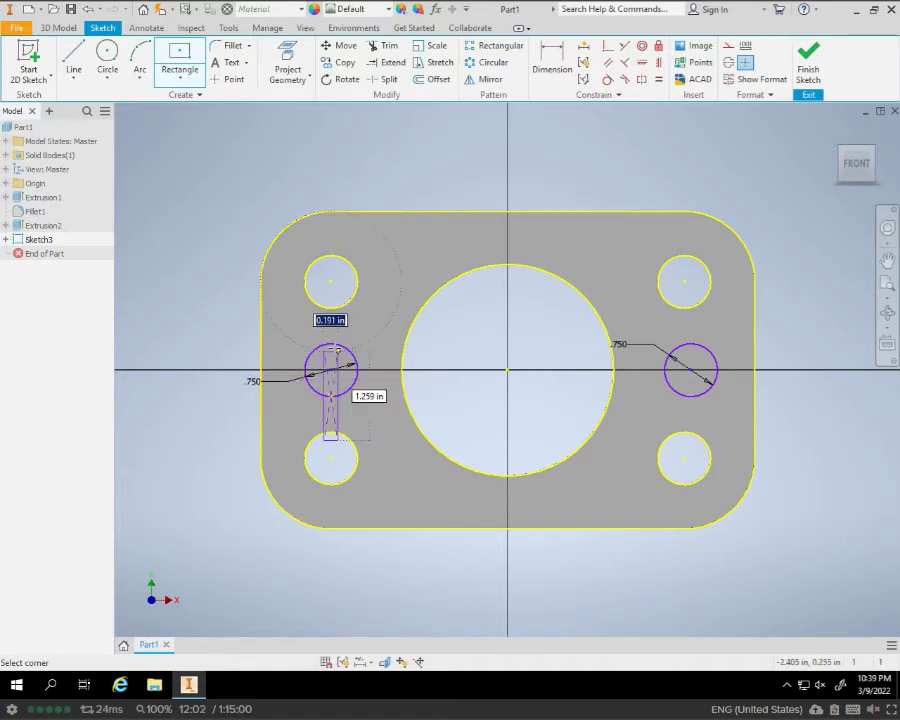
{"action": "key", "text": "Escape"}
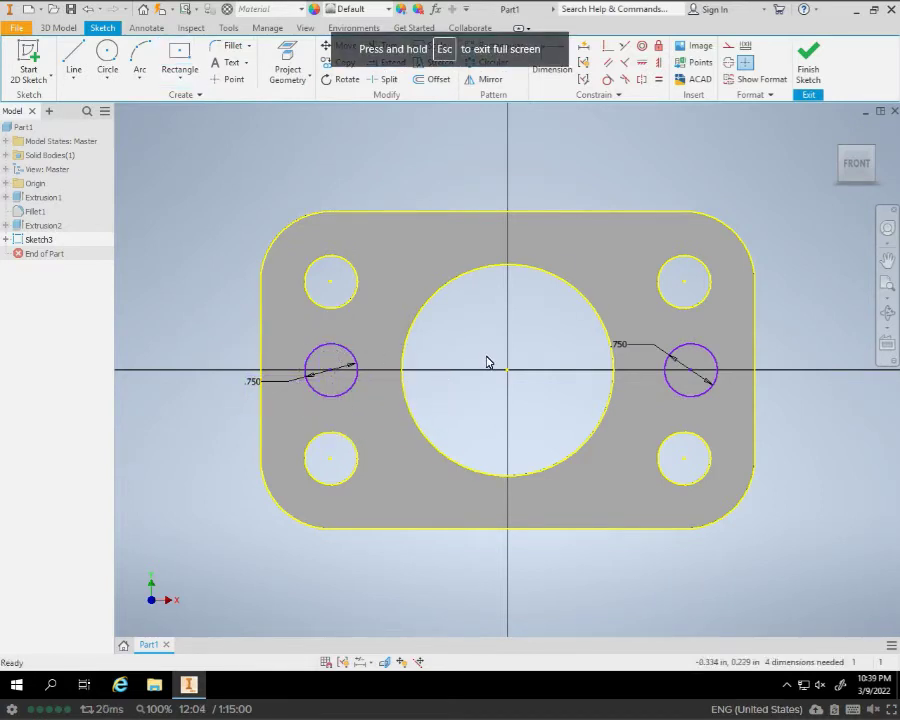
{"action": "left_click", "coordinate": [186, 80]}
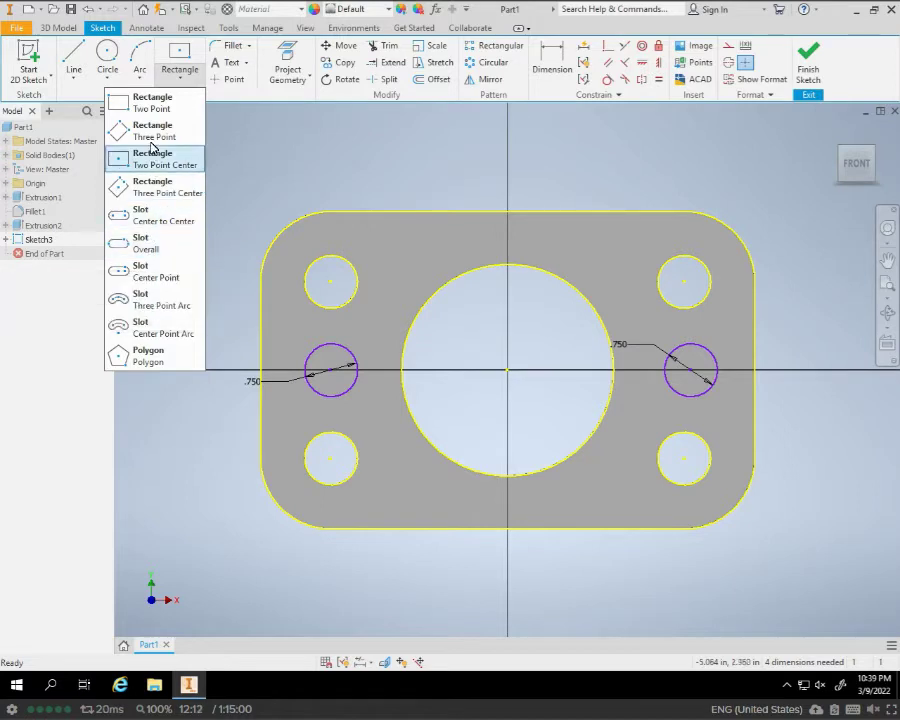
{"action": "left_click", "coordinate": [152, 104]}
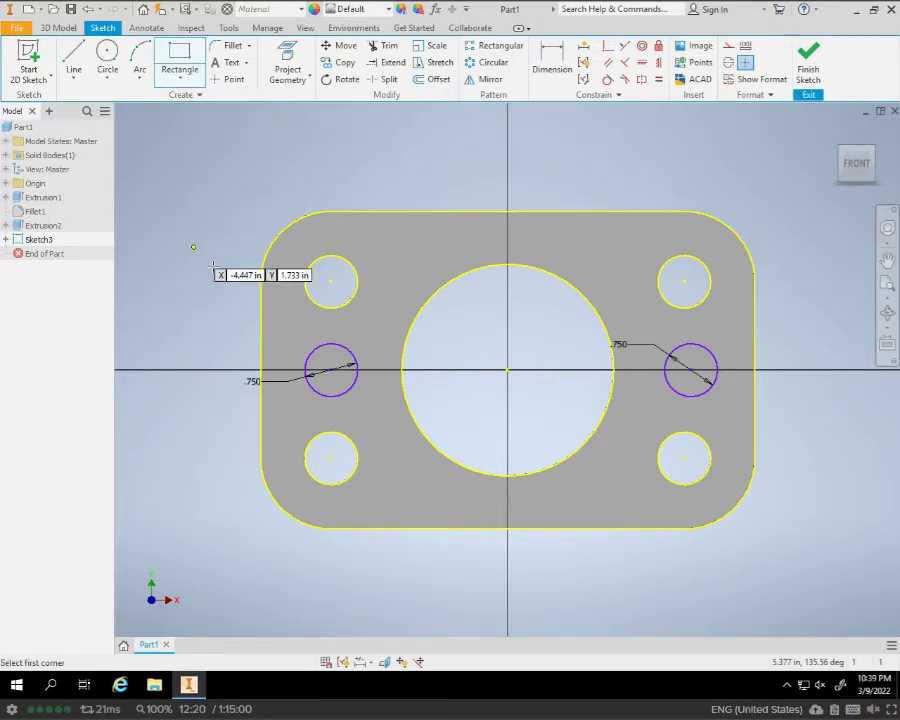
{"action": "key", "text": "Escape"}
{"action": "left_click", "coordinate": [192, 78]}
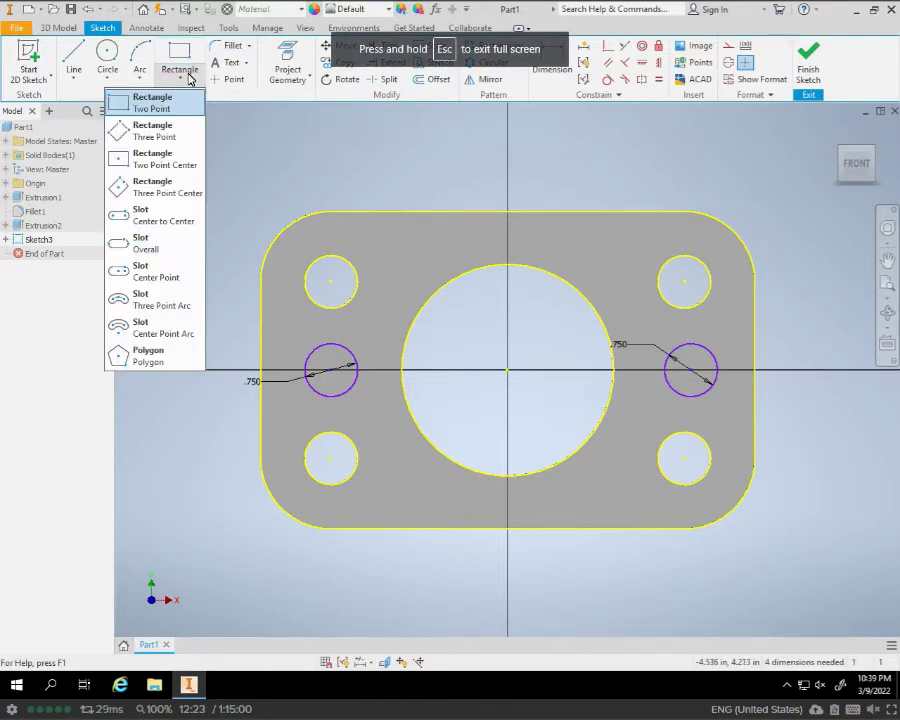
{"action": "left_click", "coordinate": [160, 164]}
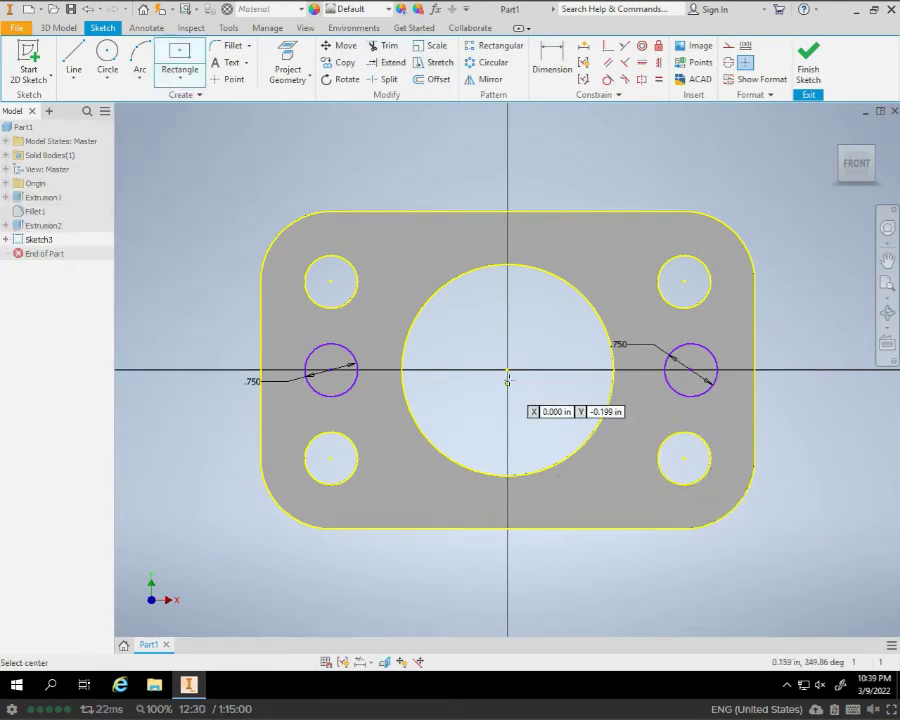
Draw a 5.189 by 0.750 center rectangle from the origin to the top of the right circle
{"action": "left_click", "coordinate": [508, 370]}
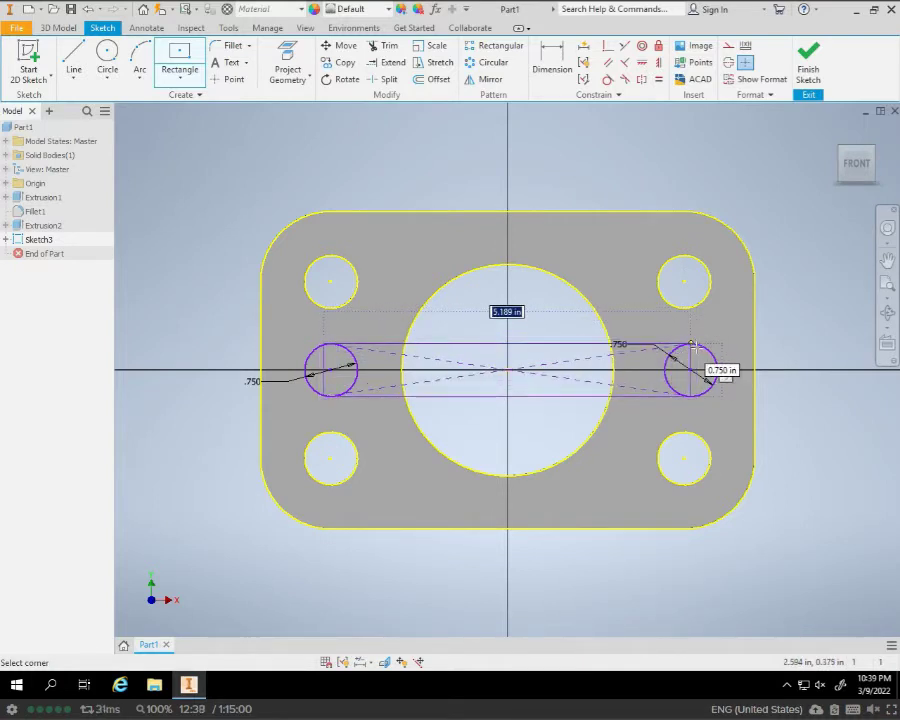
{"action": "scroll", "coordinate": [693, 348], "scroll_direction": "down", "scroll_amount": 5}
{"action": "scroll", "coordinate": [695, 347], "scroll_direction": "up", "scroll_amount": 8}
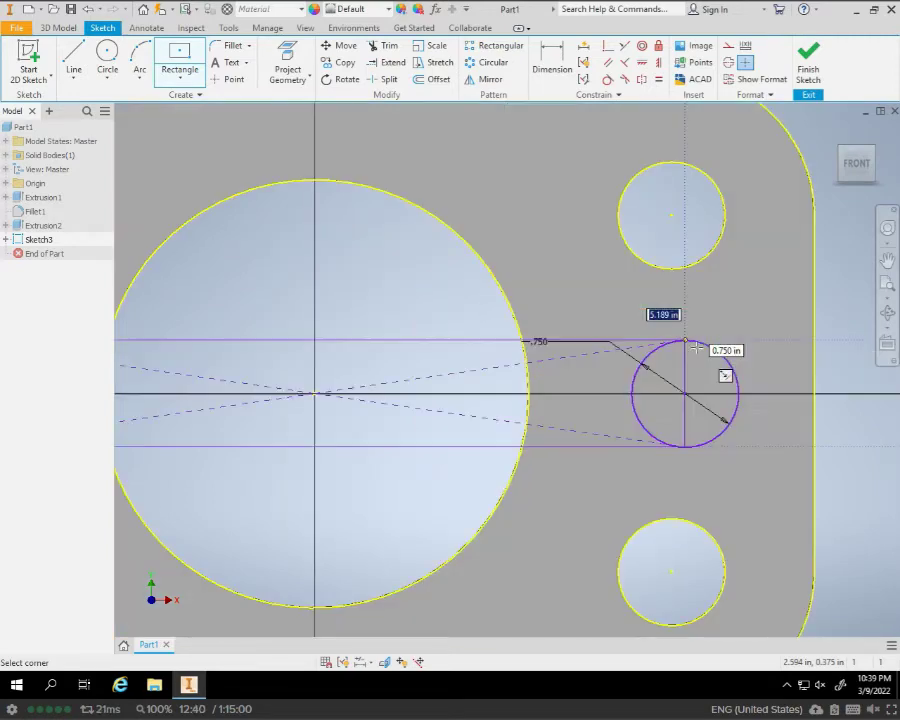
{"action": "scroll", "coordinate": [695, 347], "scroll_direction": "up", "scroll_amount": 5}
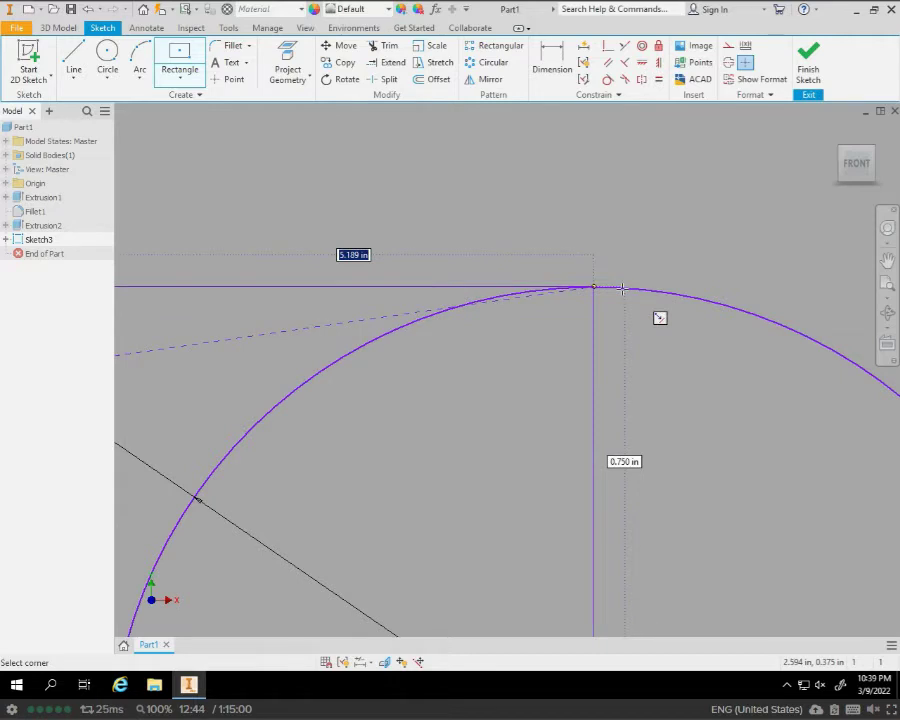
{"action": "key", "text": "Escape"}
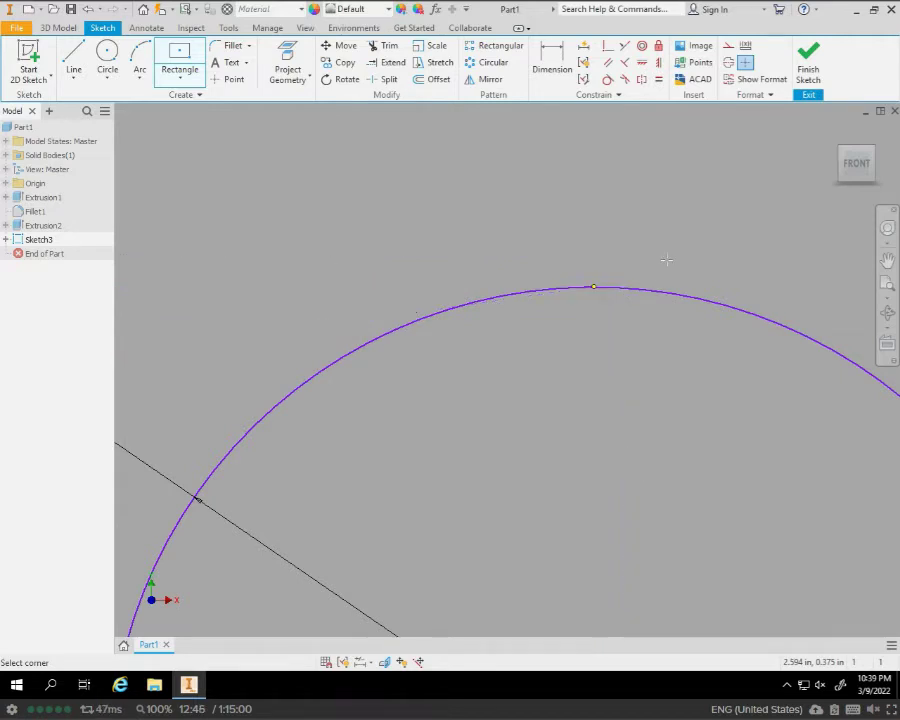
{"action": "key", "text": "c"}
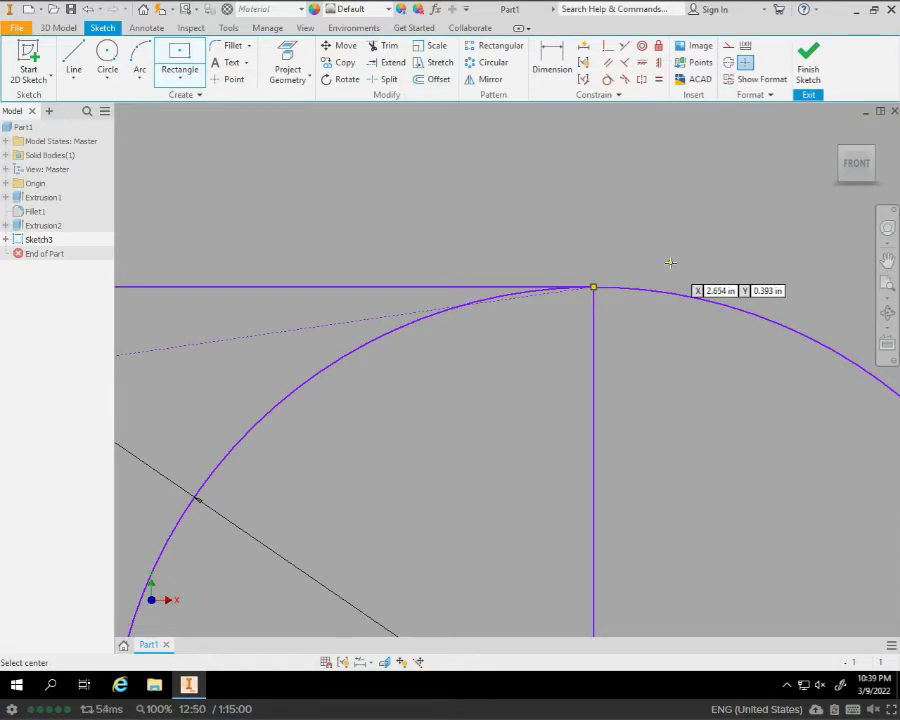
{"action": "scroll", "coordinate": [686, 230], "scroll_direction": "down", "scroll_amount": 4}
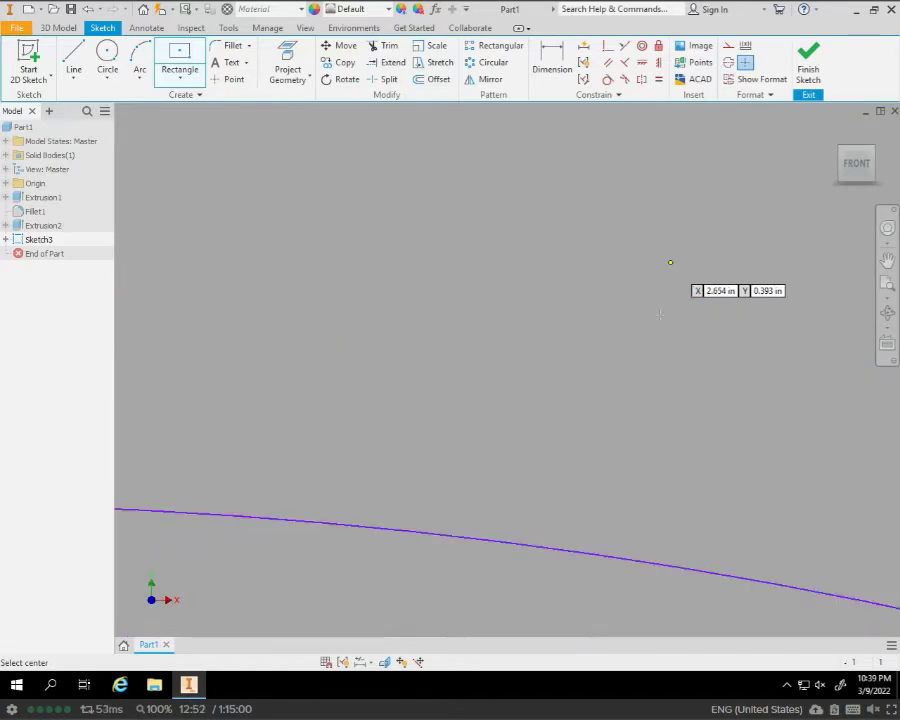
{"action": "scroll", "coordinate": [466, 345], "scroll_direction": "down", "scroll_amount": 3}
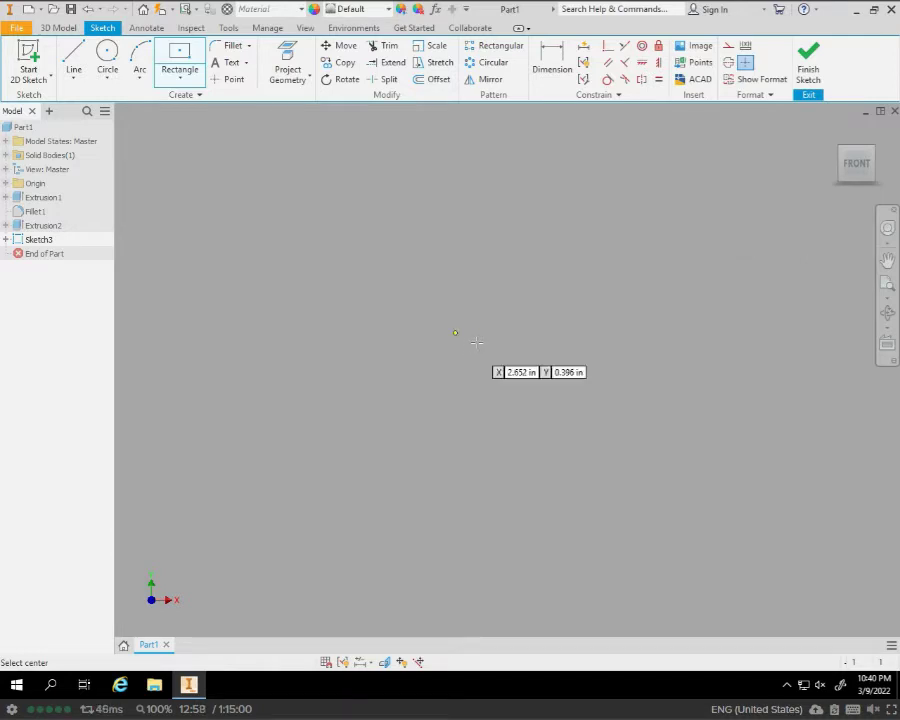
{"action": "scroll", "coordinate": [476, 343], "scroll_direction": "up", "scroll_amount": 5}
{"action": "key", "text": "Escape"}
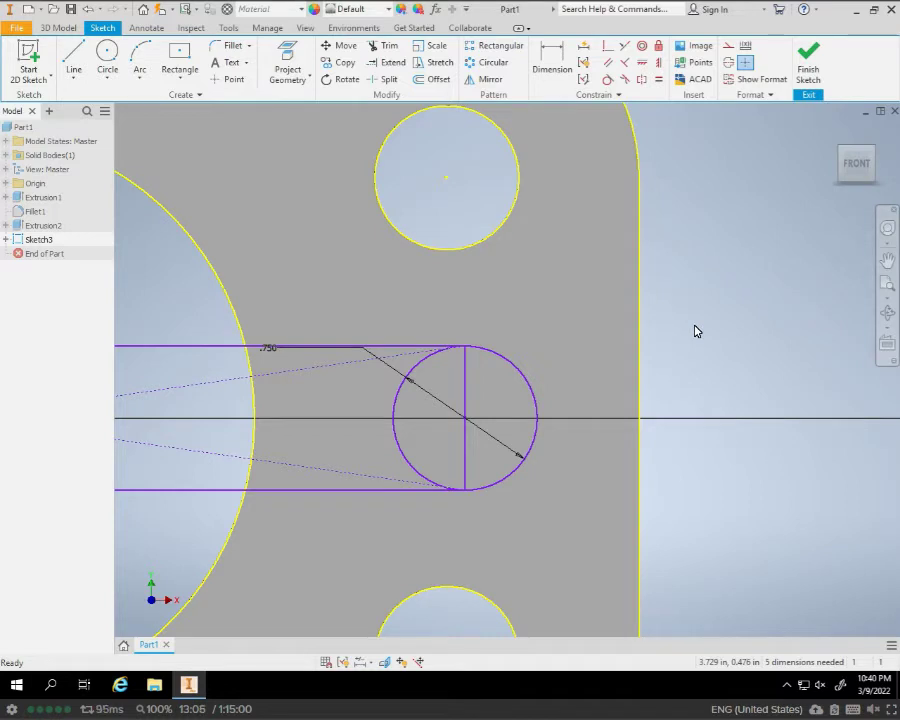
{"action": "scroll", "coordinate": [697, 331], "scroll_direction": "down", "scroll_amount": 5}
{"action": "scroll", "coordinate": [697, 331], "scroll_direction": "down", "scroll_amount": 3}
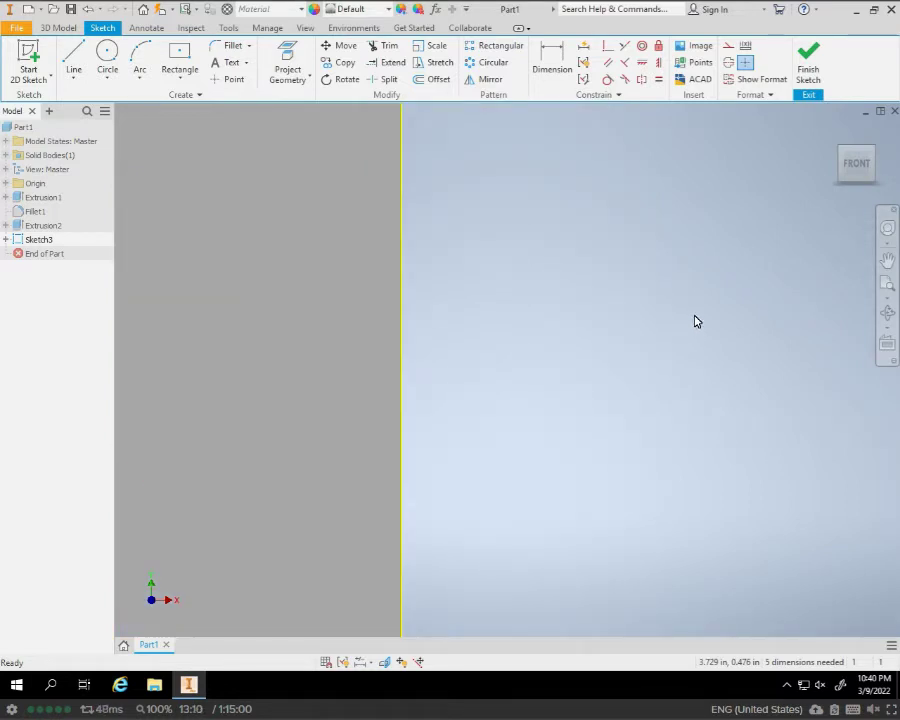
Return to the isometric Home view of the whole plate and finish Sketch3
{"action": "left_click", "coordinate": [852, 160]}
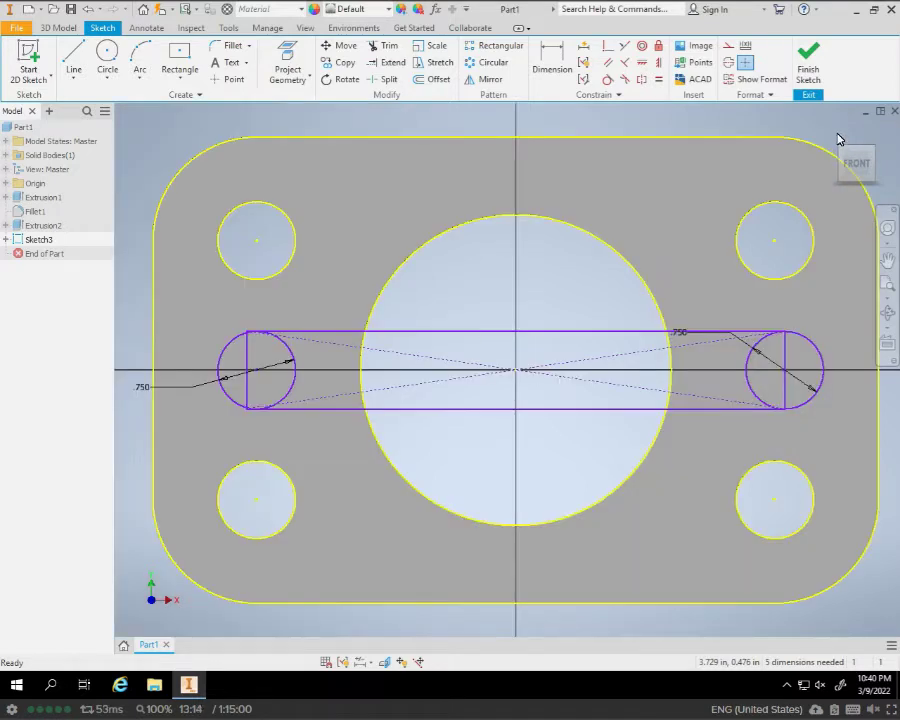
{"action": "key", "text": "F2"}
{"action": "scroll", "coordinate": [374, 366], "scroll_direction": "down", "scroll_amount": 5}
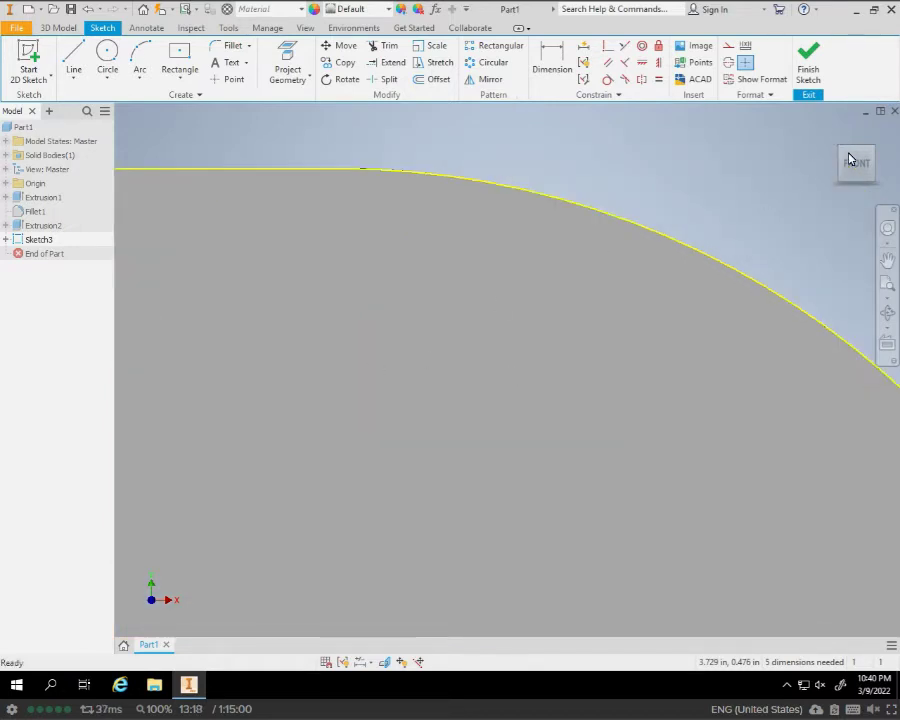
{"action": "key", "text": "F2"}
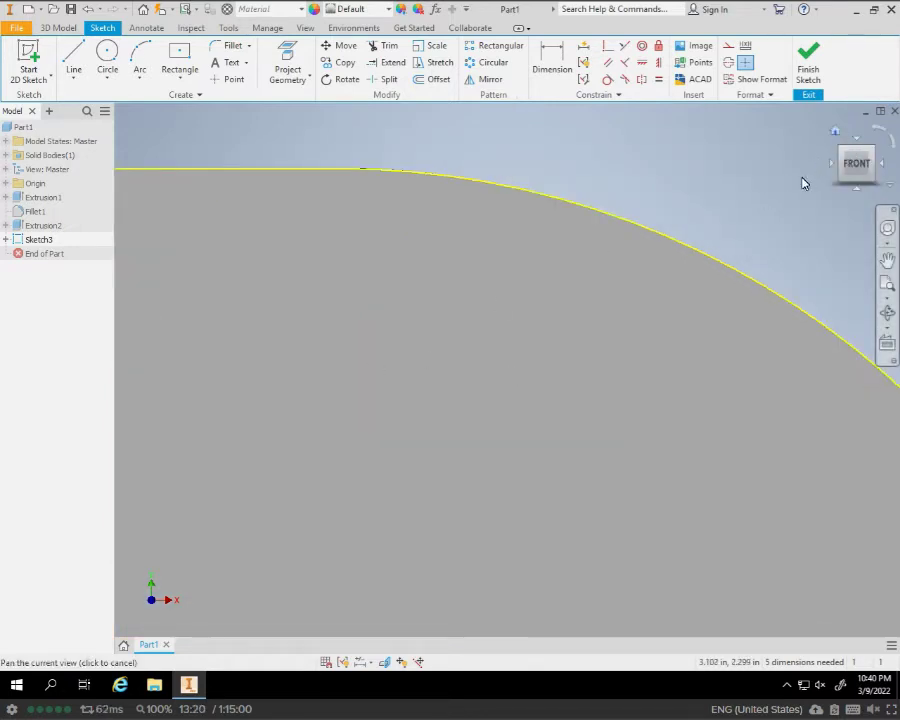
{"action": "left_click", "coordinate": [836, 137]}
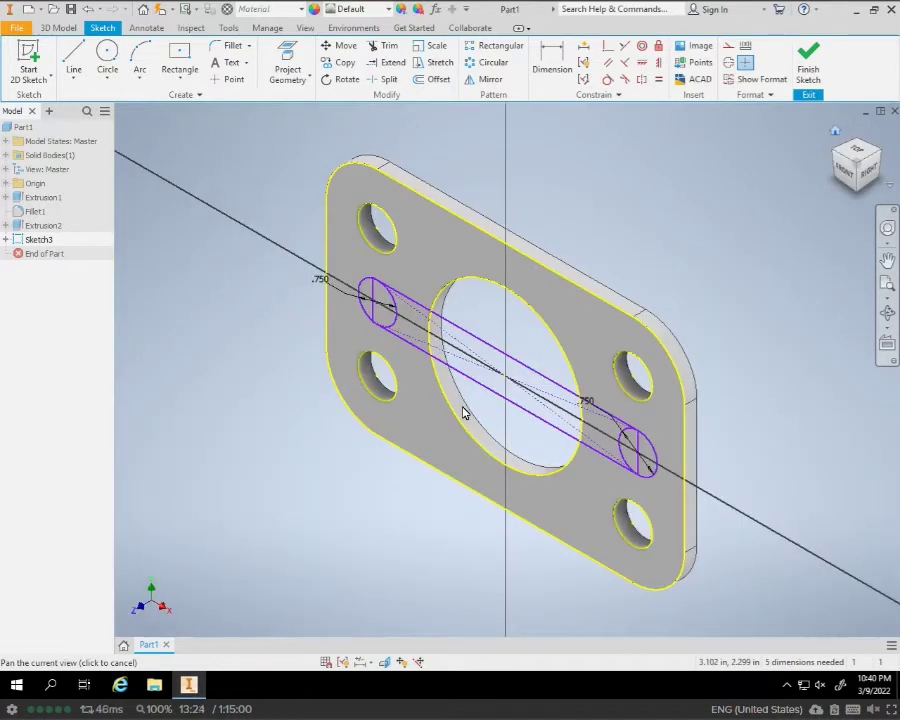
{"action": "key", "text": "Escape"}
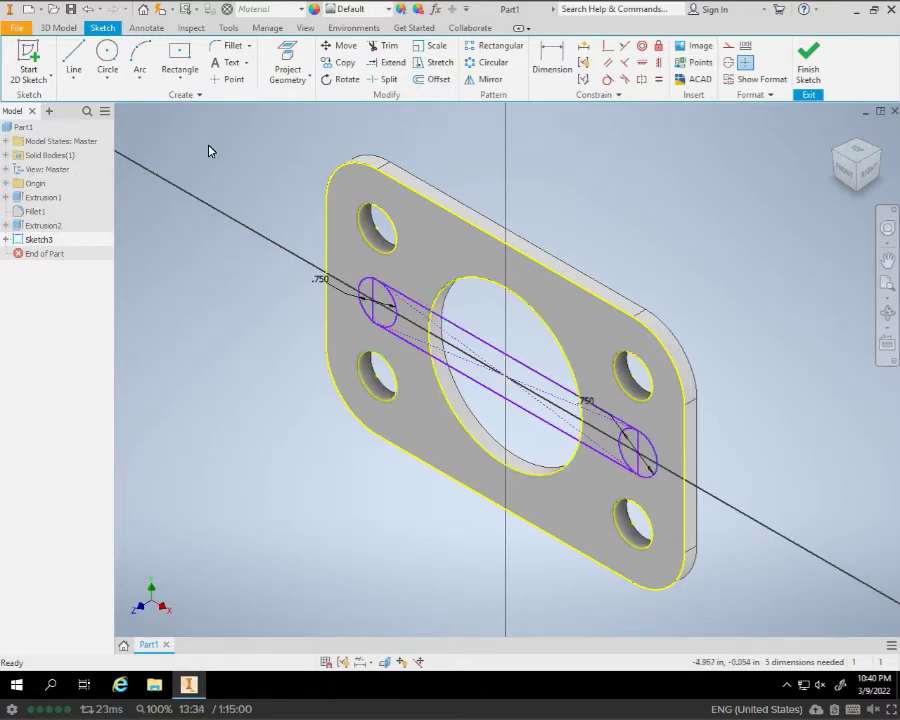
{"action": "left_click", "coordinate": [48, 276]}
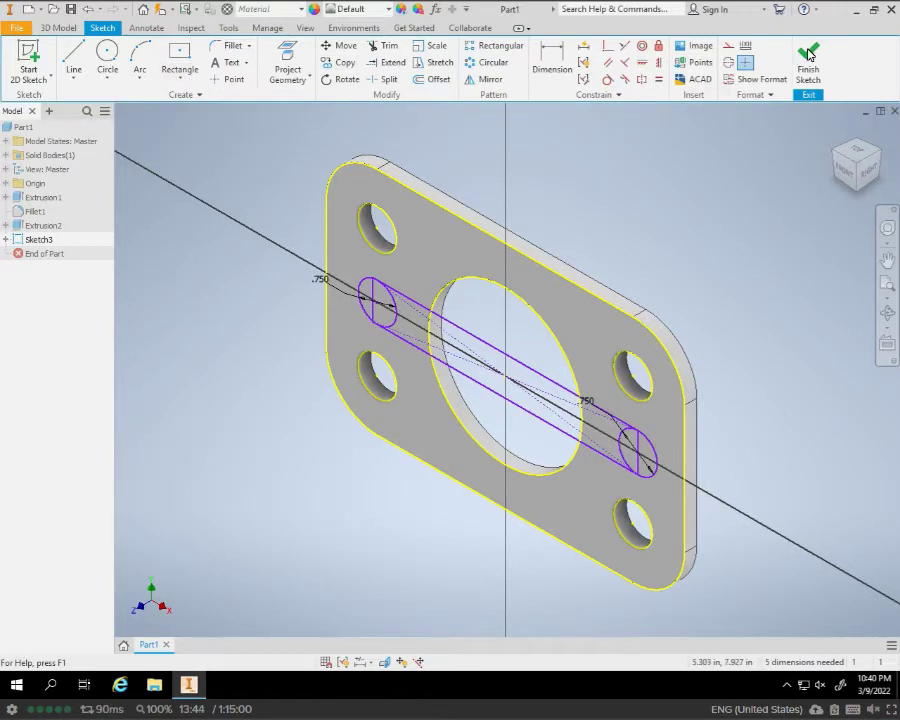
{"action": "key", "text": "ctrl+Return"}
Cut-extrude the slot and both circle regions of Sketch3 through the plate as Extrusion3
{"action": "left_click", "coordinate": [75, 55]}
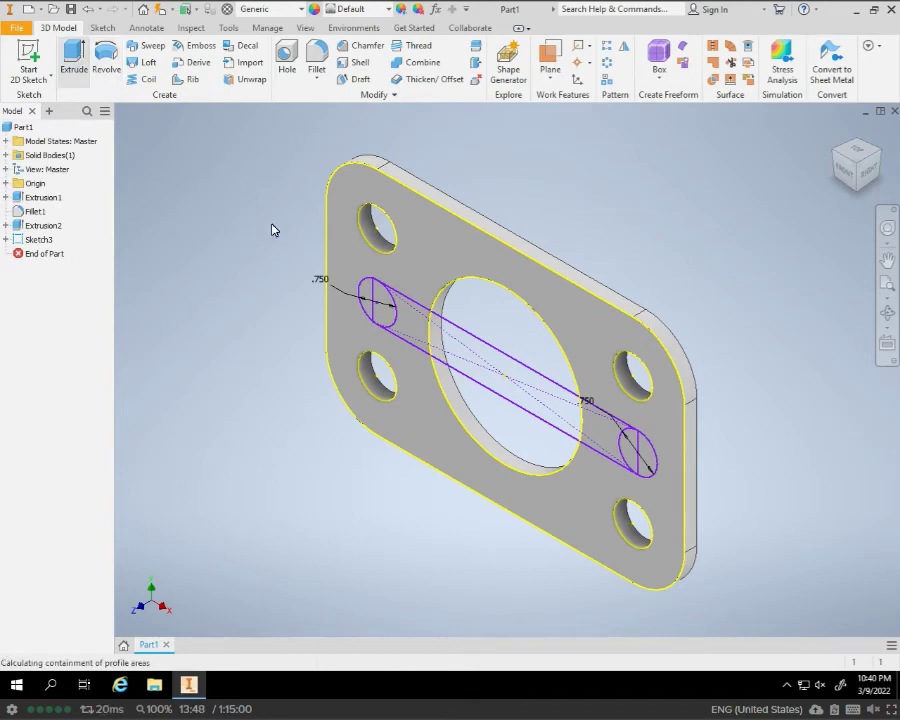
{"action": "left_click_drag", "start_coordinate": [255, 164], "coordinate": [291, 484]}
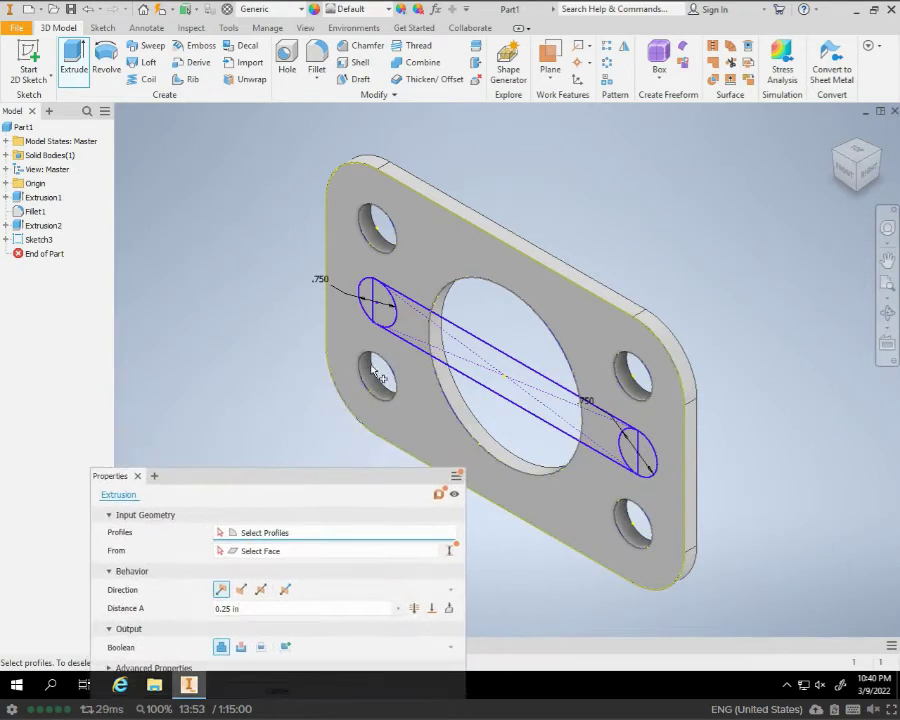
{"action": "left_click", "coordinate": [366, 291]}
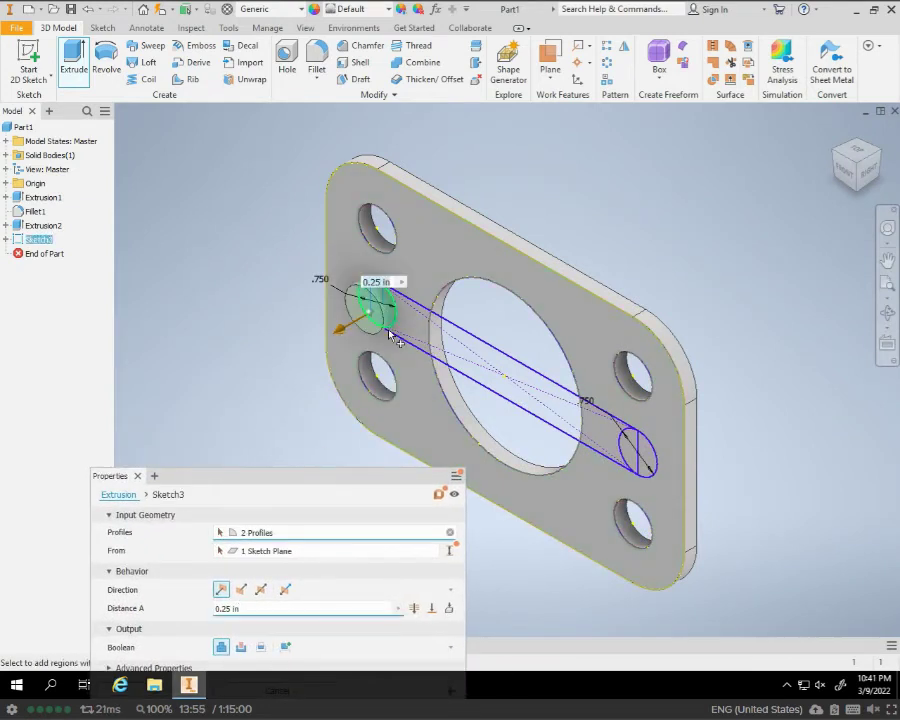
{"action": "left_click", "coordinate": [462, 337]}
{"action": "left_click", "coordinate": [672, 516]}
{"action": "left_click", "coordinate": [655, 462]}
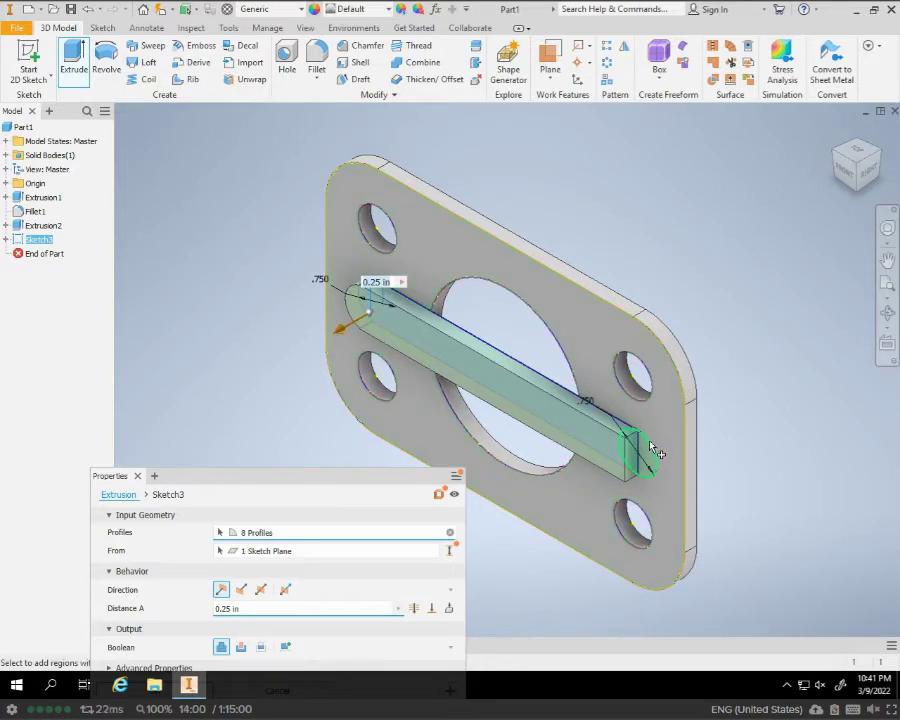
{"action": "left_click", "coordinate": [652, 455]}
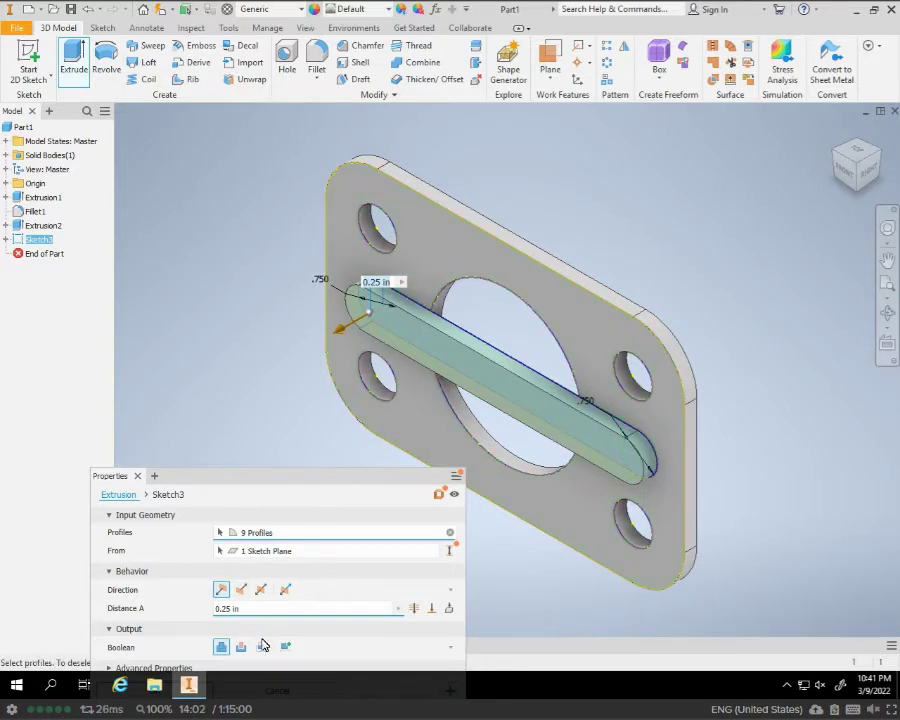
{"action": "left_click_drag", "start_coordinate": [241, 476], "coordinate": [234, 250]}
{"action": "left_click", "coordinate": [234, 422]}
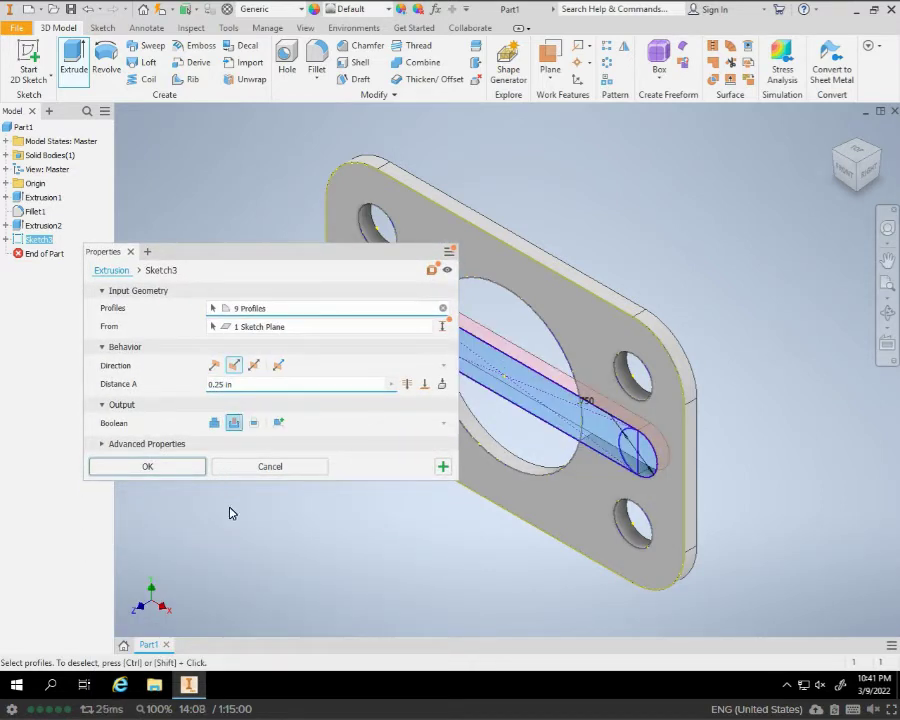
{"action": "left_click", "coordinate": [147, 466]}
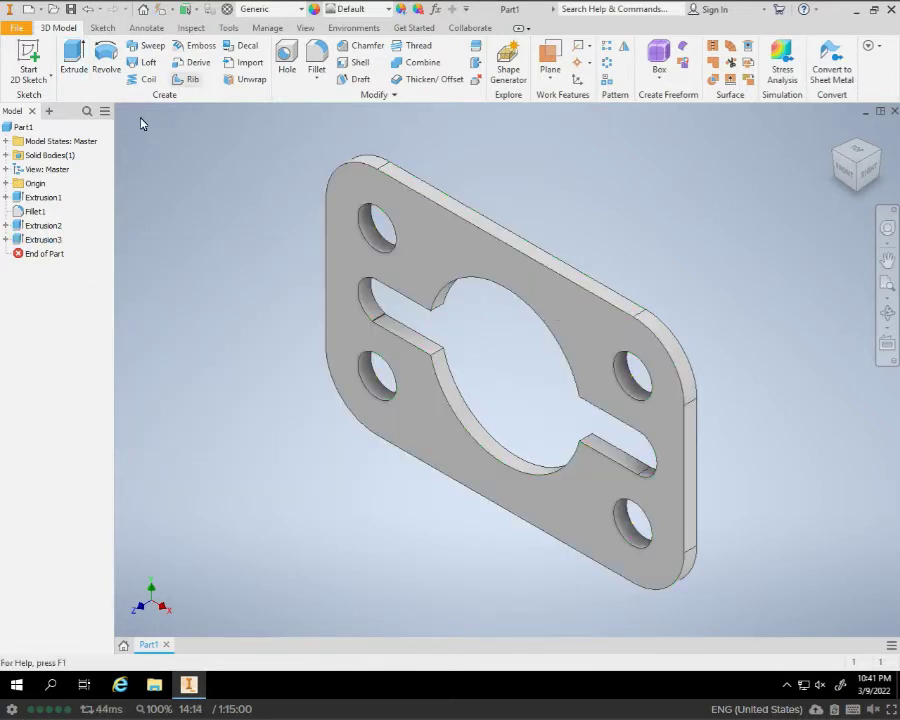
Start Sketch4 on the plate face and draw a center rectangle from the origin
{"action": "left_click", "coordinate": [30, 56]}
{"action": "left_click", "coordinate": [432, 237]}
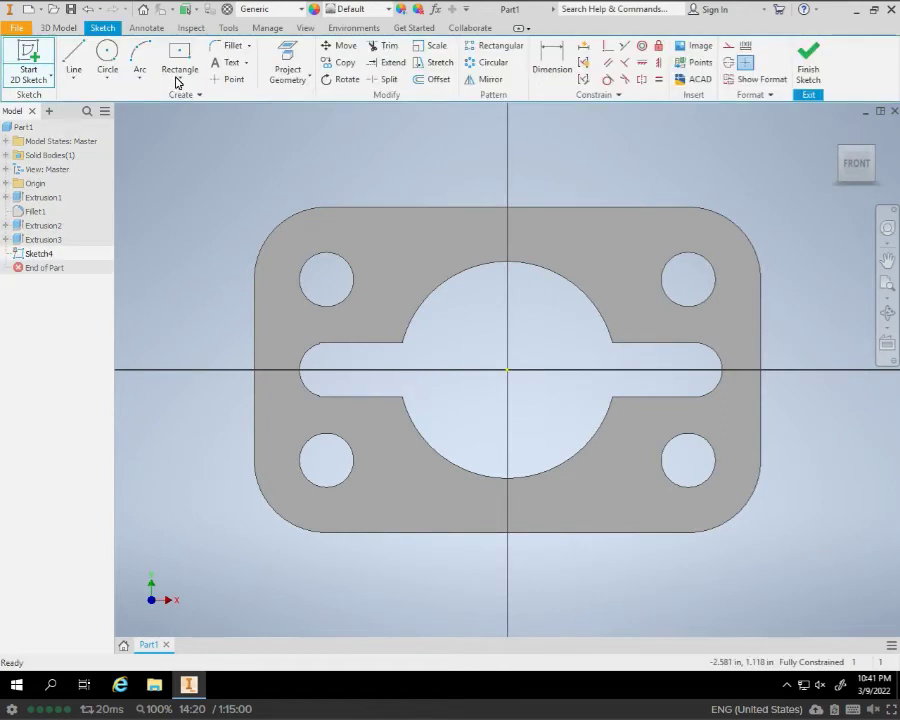
{"action": "left_click", "coordinate": [110, 52]}
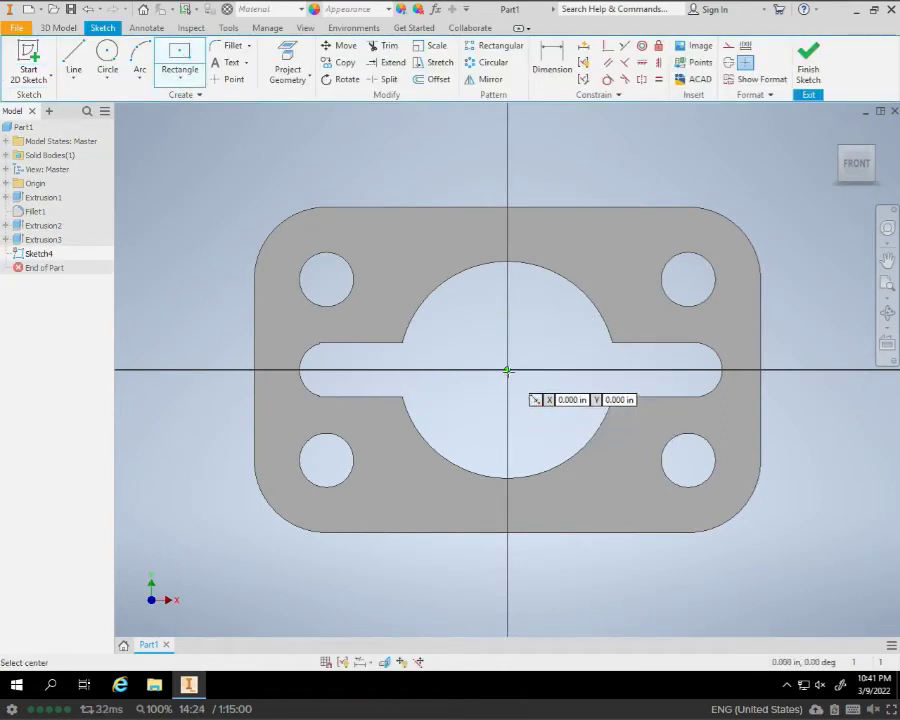
{"action": "left_click", "coordinate": [507, 370]}
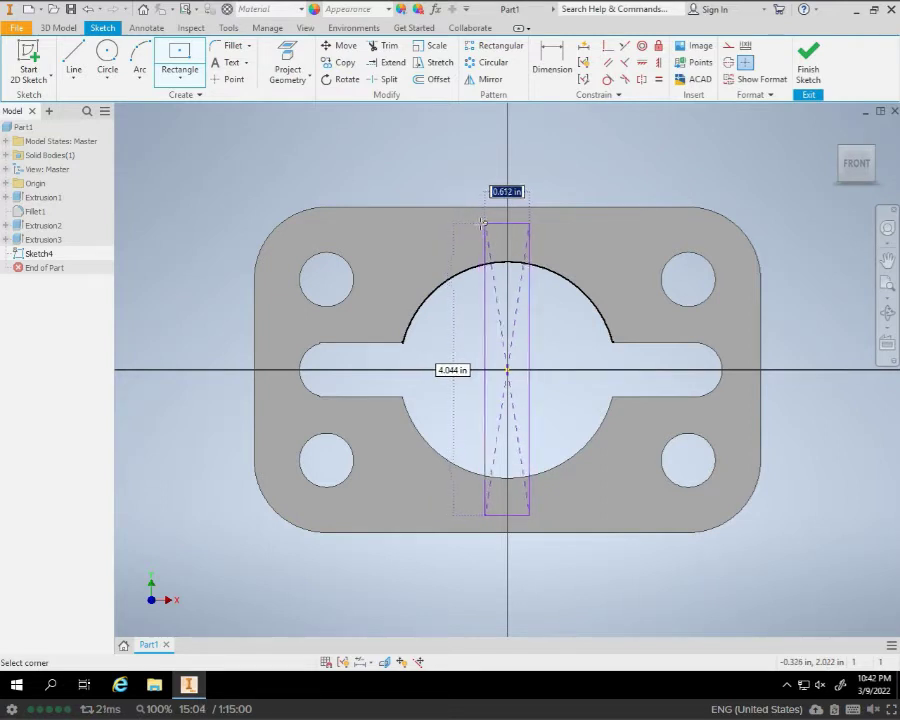
{"action": "key", "text": "Escape"}
{"action": "left_click", "coordinate": [507, 370]}
{"action": "left_click", "coordinate": [475, 222]}
Dimension the rectangle 3.750 tall and .750 wide, then finish the sketch
{"action": "left_click", "coordinate": [558, 60]}
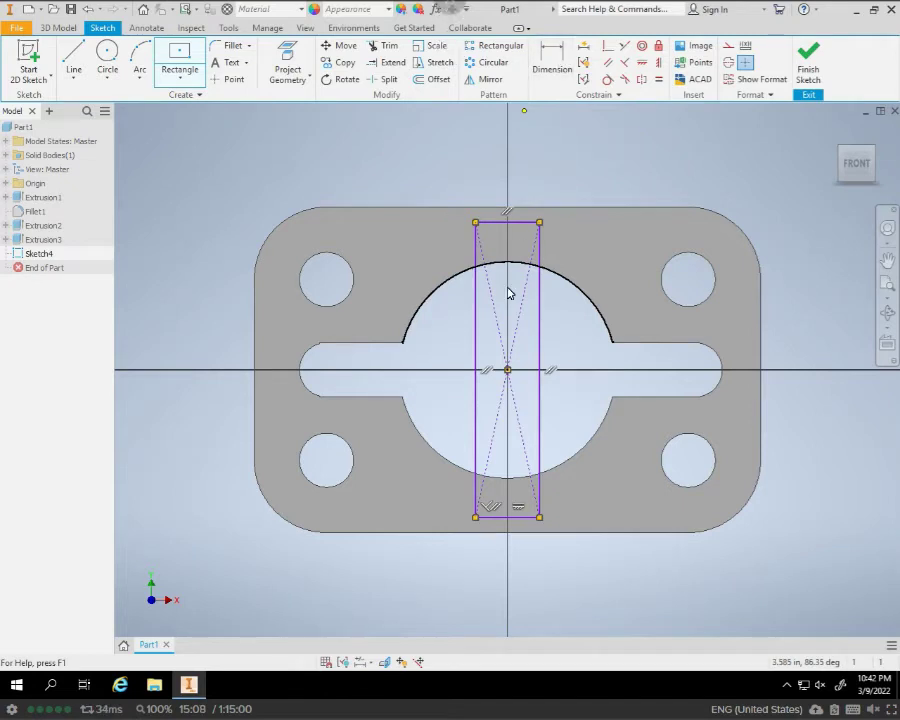
{"action": "left_click", "coordinate": [462, 352]}
{"action": "left_click", "coordinate": [453, 350]}
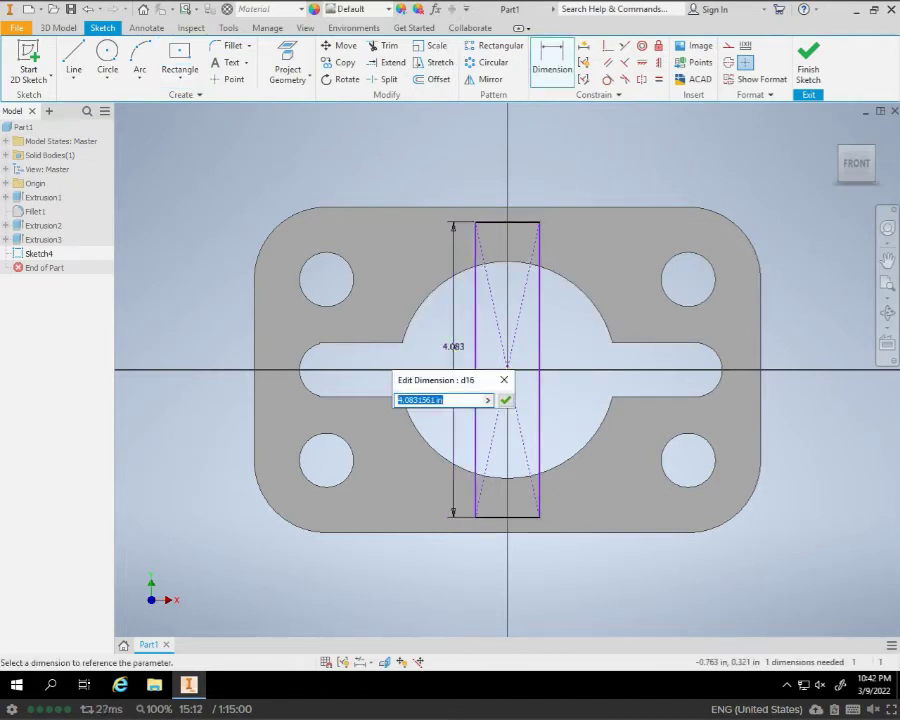
{"action": "type", "text": "3.75"}
{"action": "key", "text": "Return"}
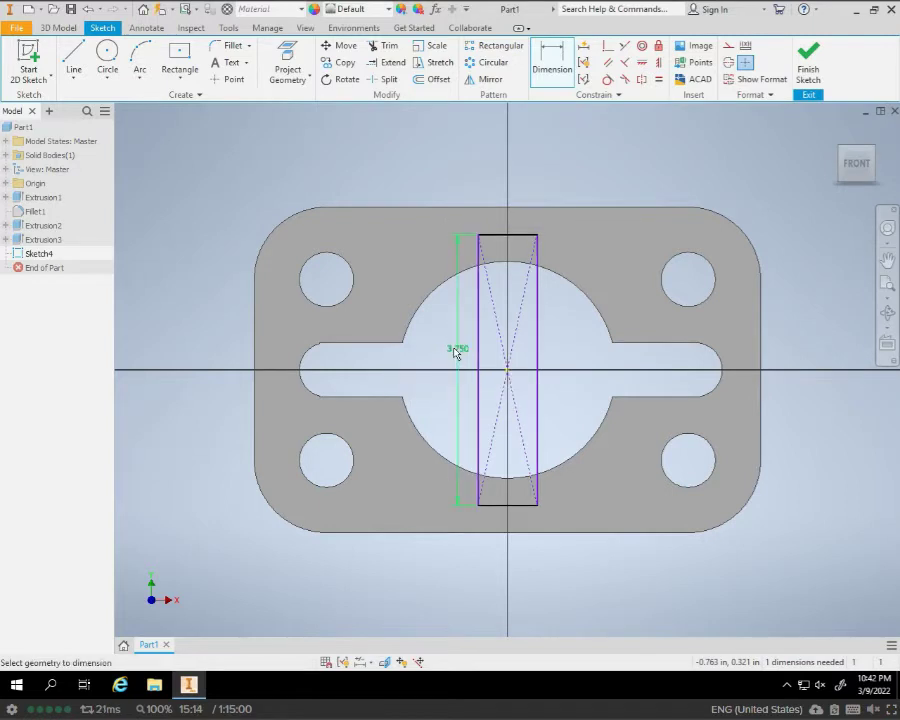
{"action": "left_click", "coordinate": [521, 240]}
{"action": "left_click", "coordinate": [516, 226]}
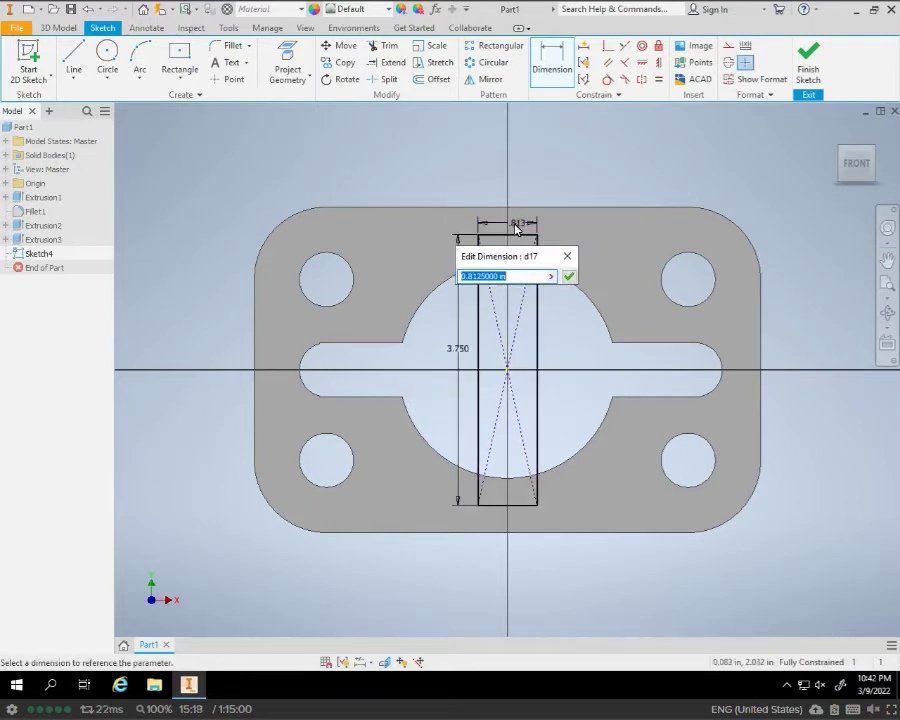
{"action": "type", "text": ".75"}
{"action": "key", "text": "Return"}
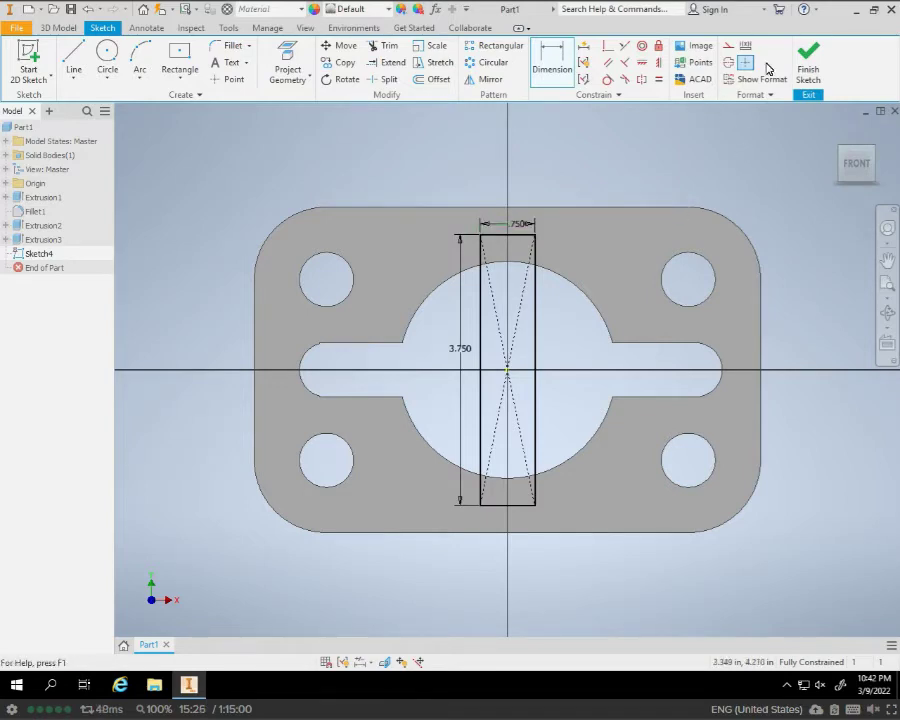
{"action": "key", "text": "F6"}
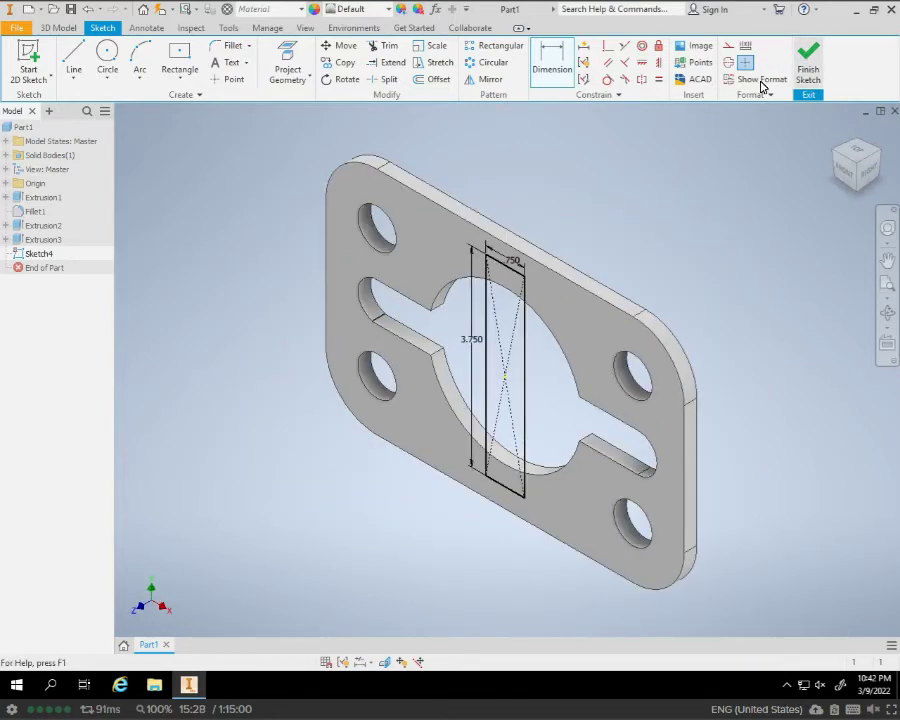
{"action": "key", "text": "ctrl+Return"}
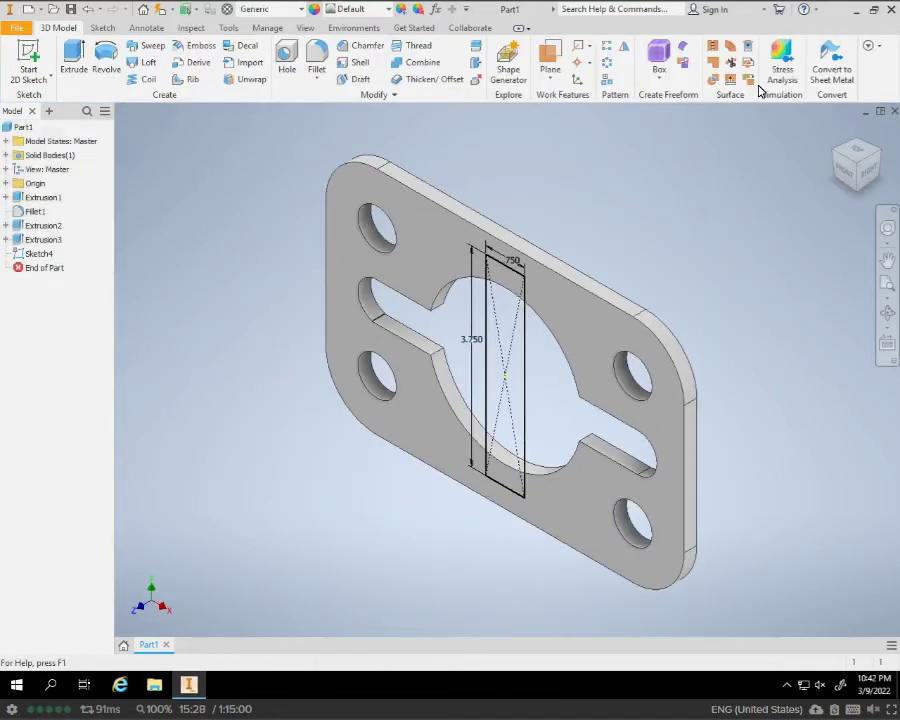
Extrude the Sketch4 rectangle as a 0.25 in Cut through the plate across the centre hole
{"action": "left_click", "coordinate": [74, 55]}
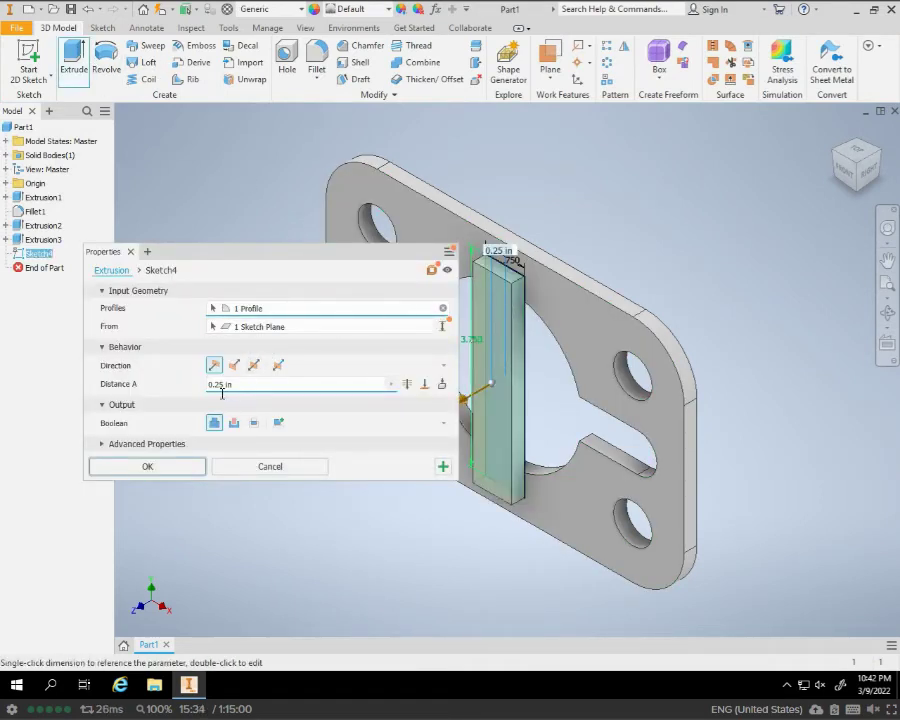
{"action": "left_click", "coordinate": [233, 423]}
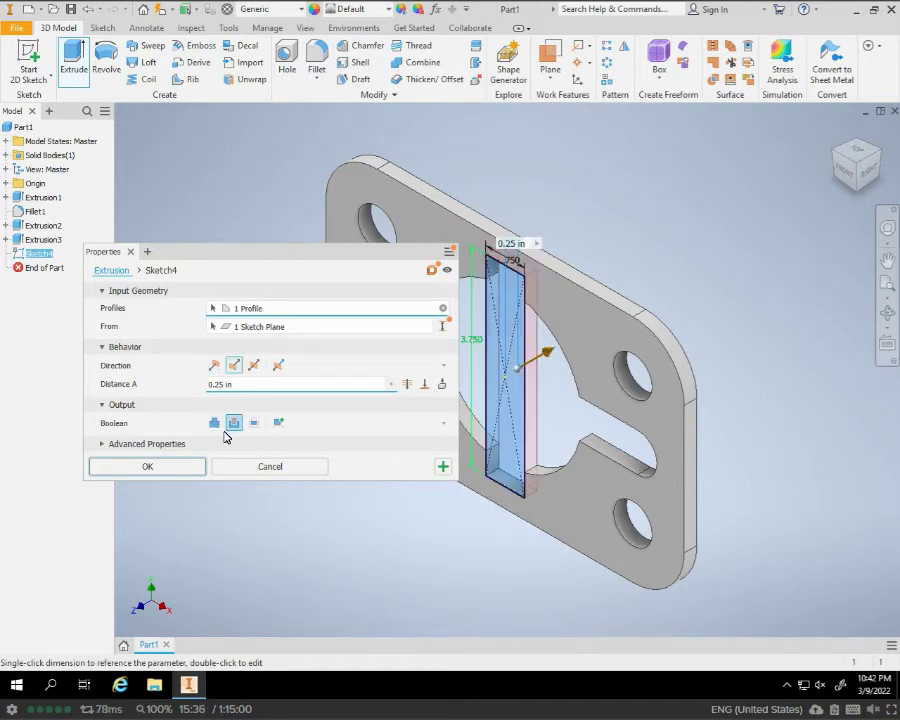
{"action": "left_click", "coordinate": [145, 470]}
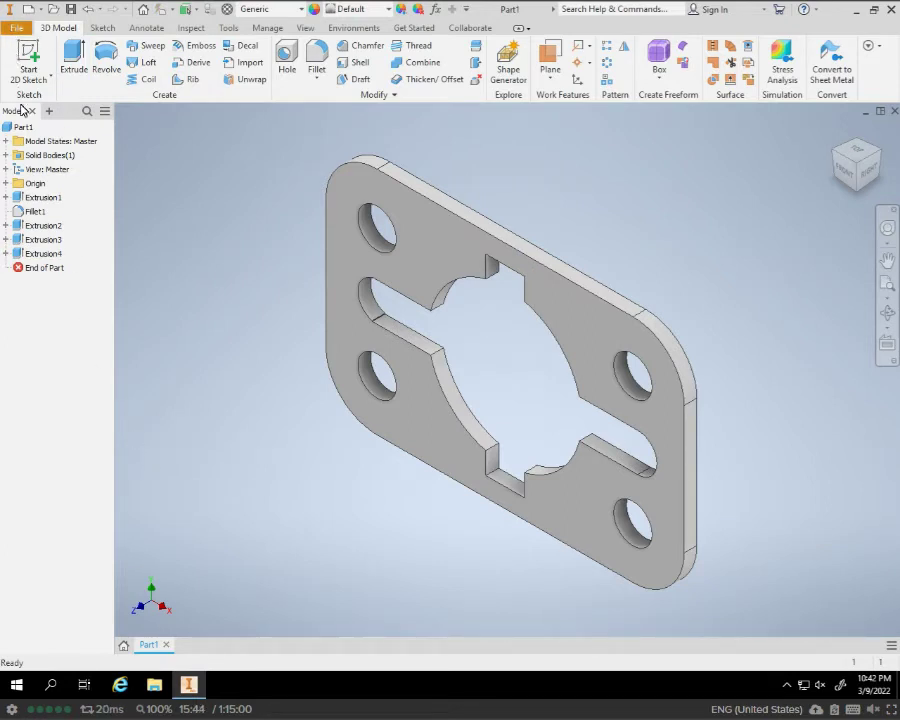
Save the part under the new name KEYPLATE.ipt in Documents
{"action": "left_click", "coordinate": [17, 29]}
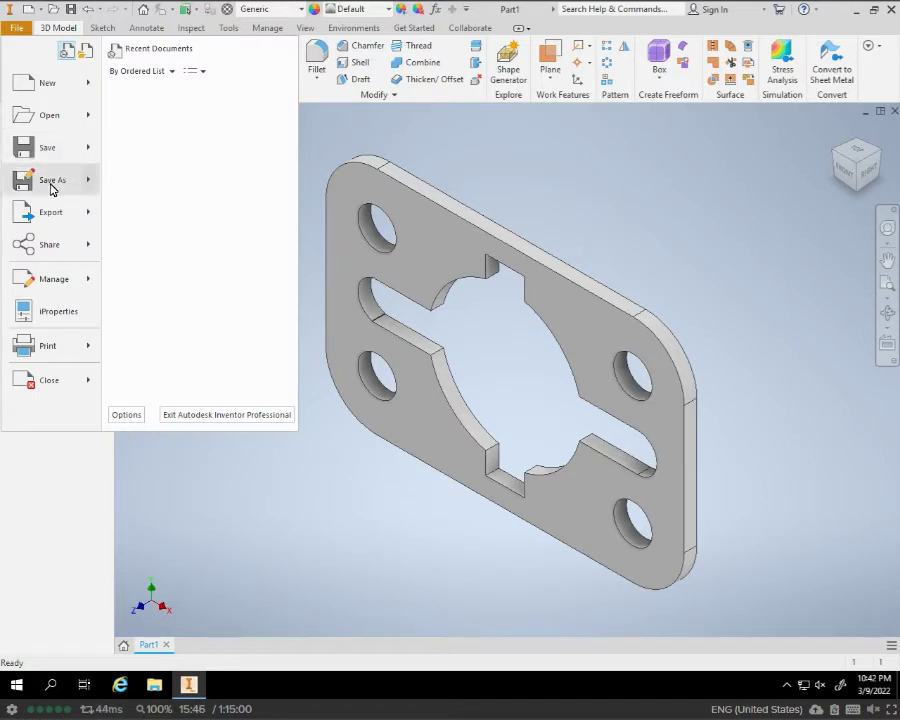
{"action": "mouse_move", "coordinate": [52, 189]}
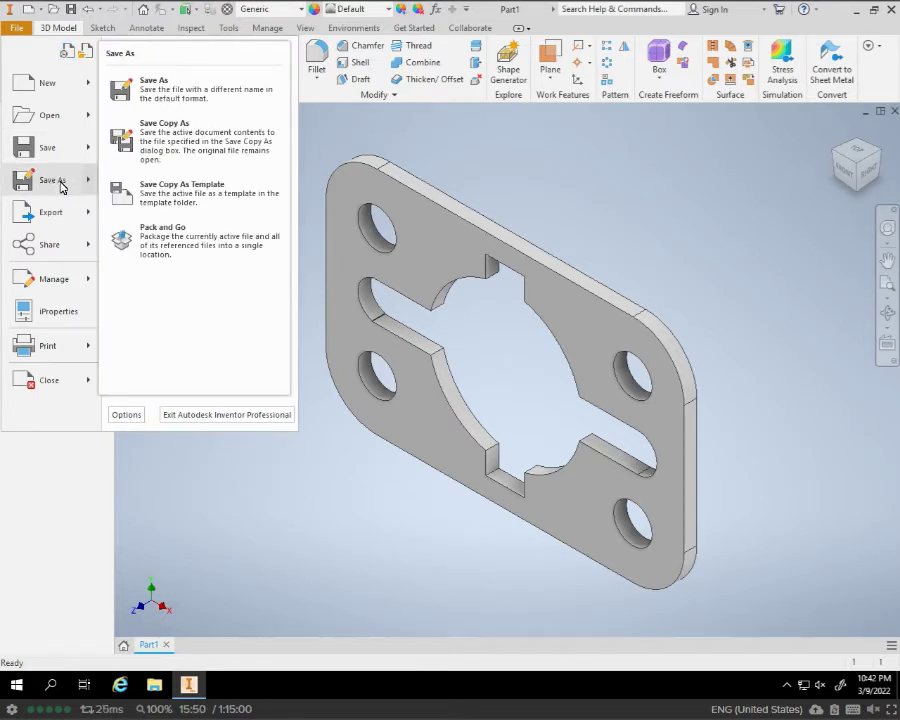
{"action": "left_click", "coordinate": [59, 186]}
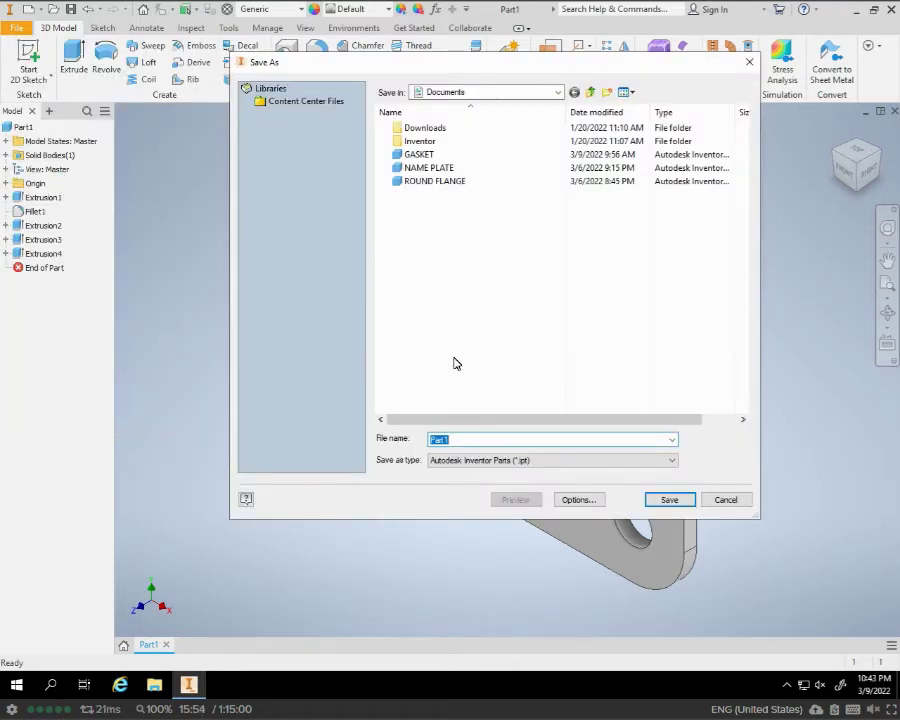
{"action": "type", "text": "KEY"}
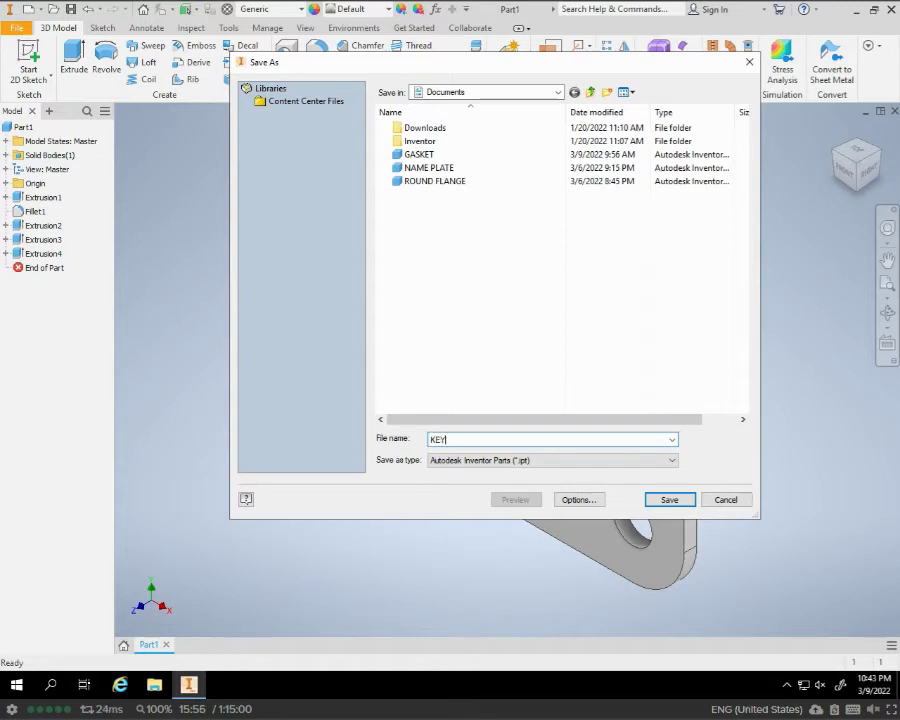
{"action": "type", "text": "PLATE"}
{"action": "left_click", "coordinate": [686, 502]}
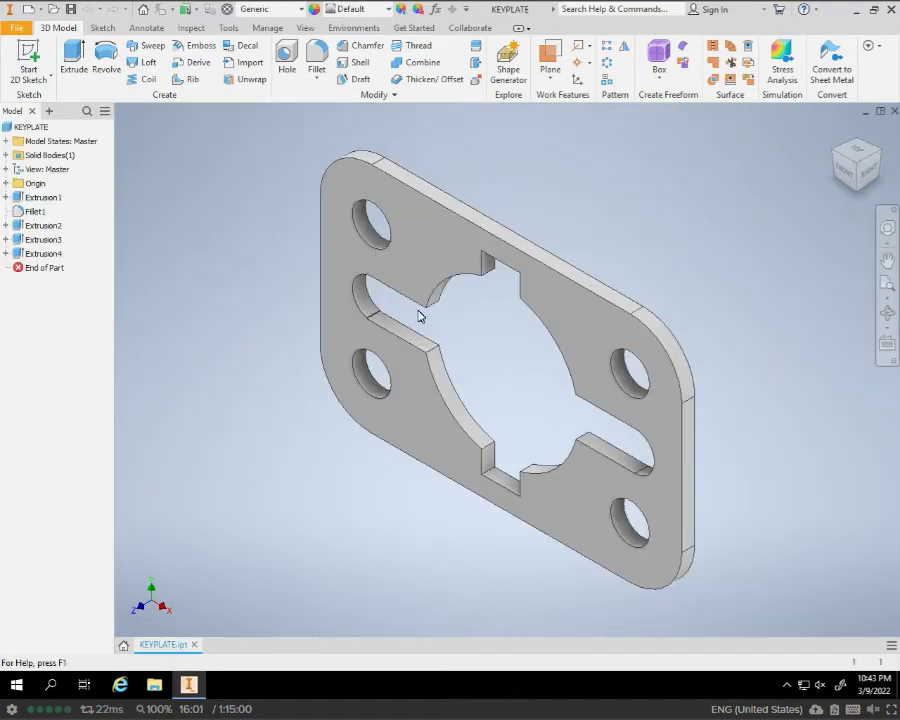
Create Drawing1 from the standard drawing template with an ANSI - Large sheet
{"action": "left_click", "coordinate": [17, 27]}
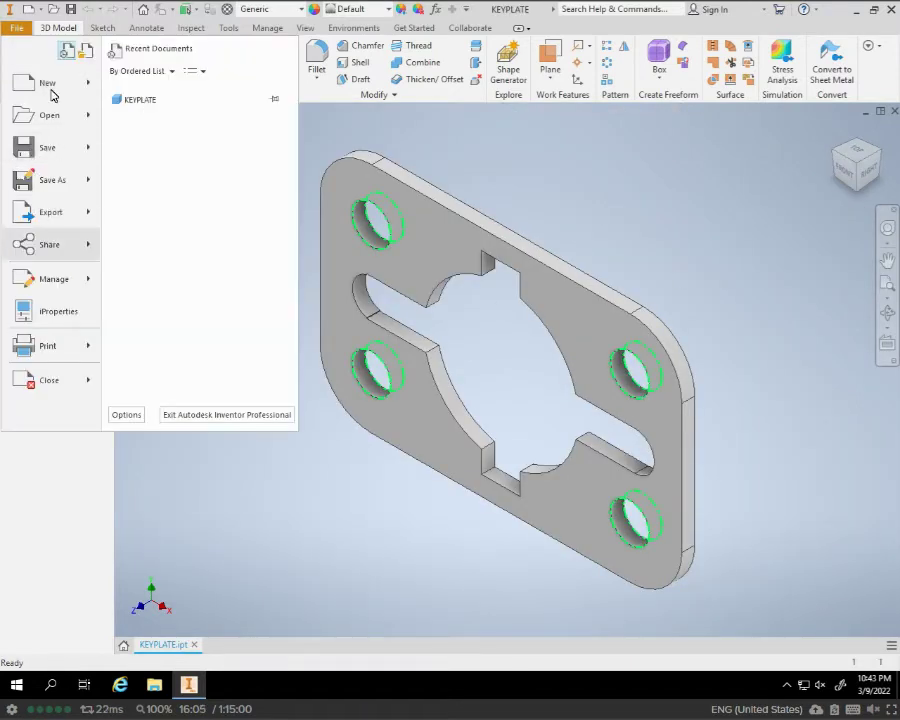
{"action": "left_click", "coordinate": [50, 82]}
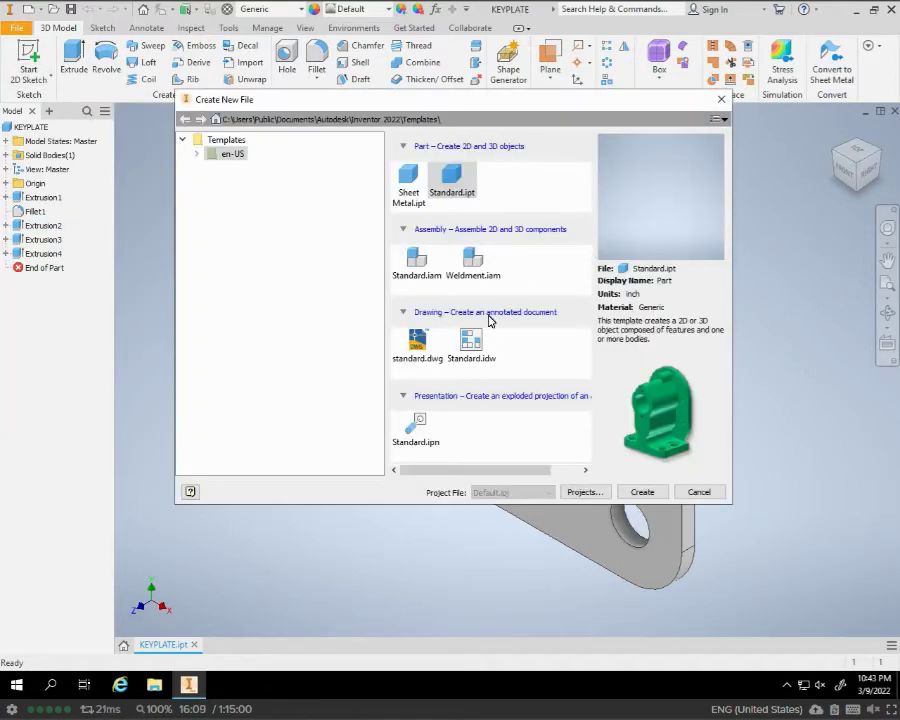
{"action": "double_click", "coordinate": [470, 345]}
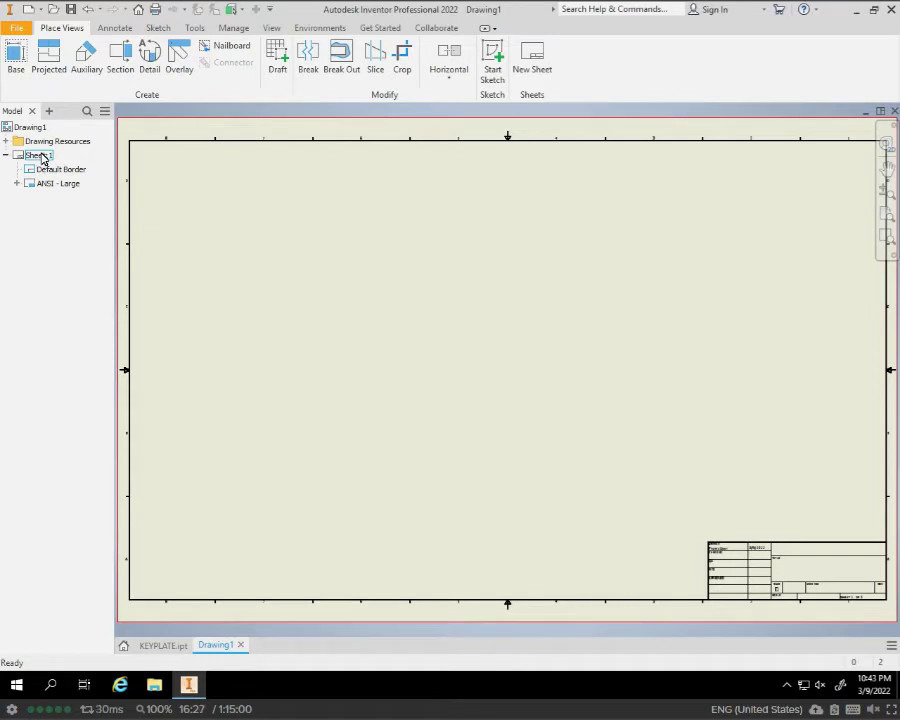
Edit Sheet:1 to size B, 17.000 by 11.000 landscape
{"action": "right_click", "coordinate": [42, 158]}
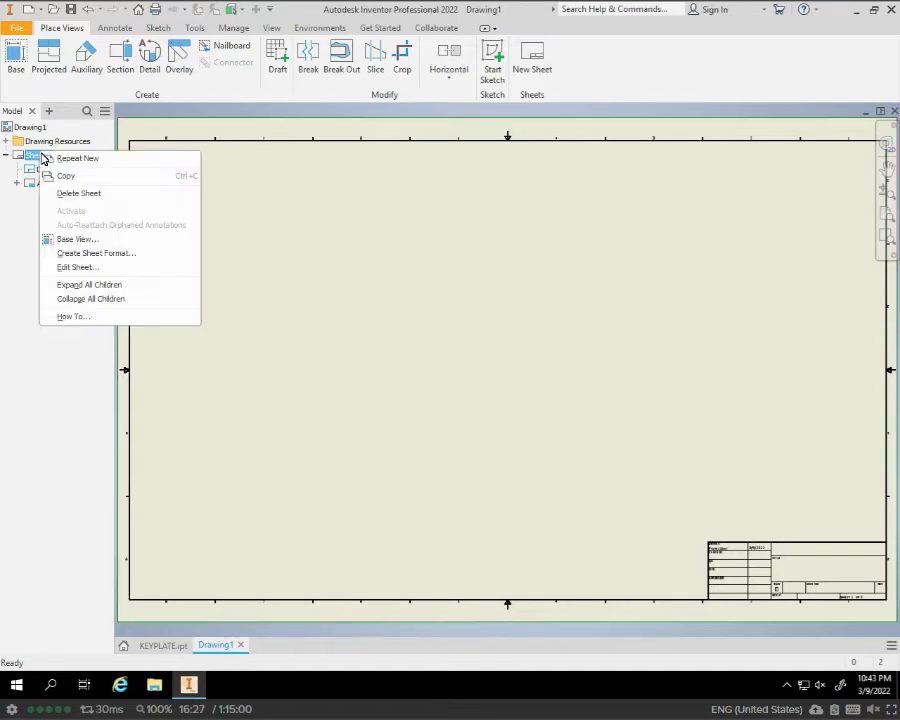
{"action": "left_click", "coordinate": [80, 270]}
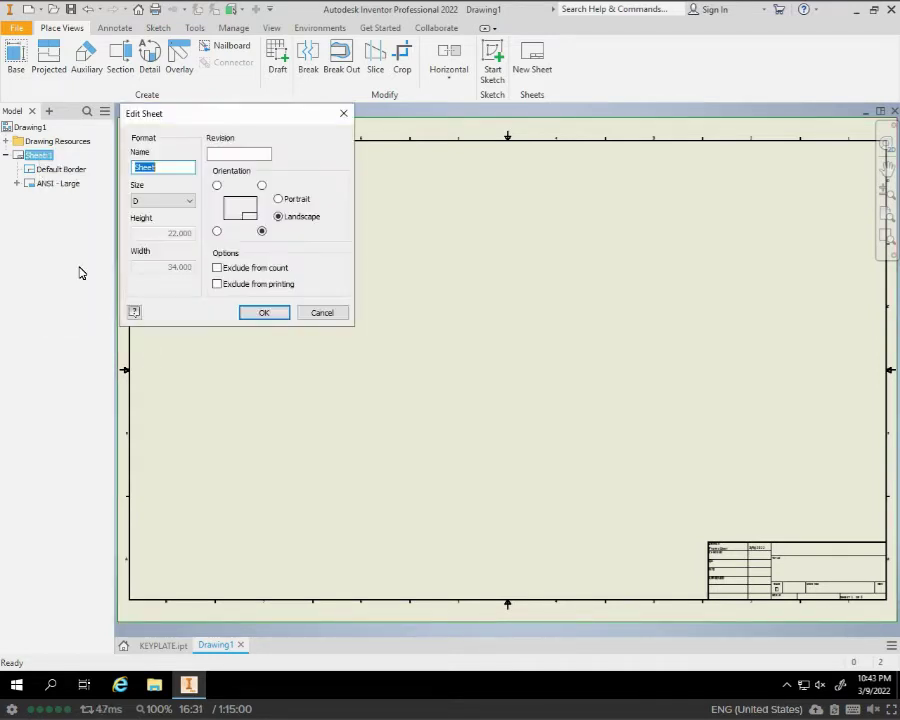
{"action": "left_click", "coordinate": [190, 203]}
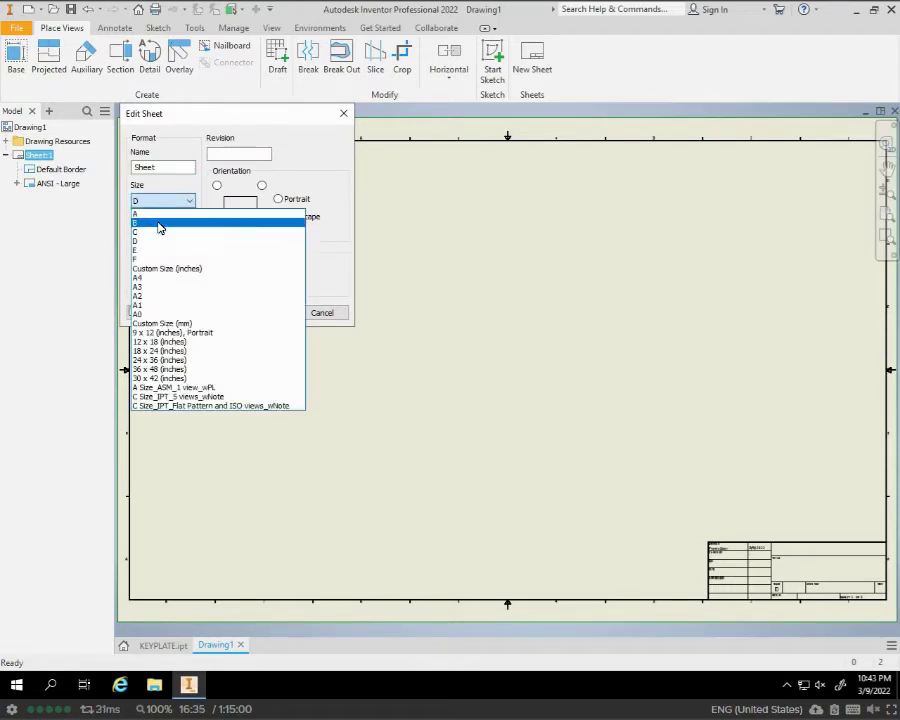
{"action": "left_click", "coordinate": [159, 227]}
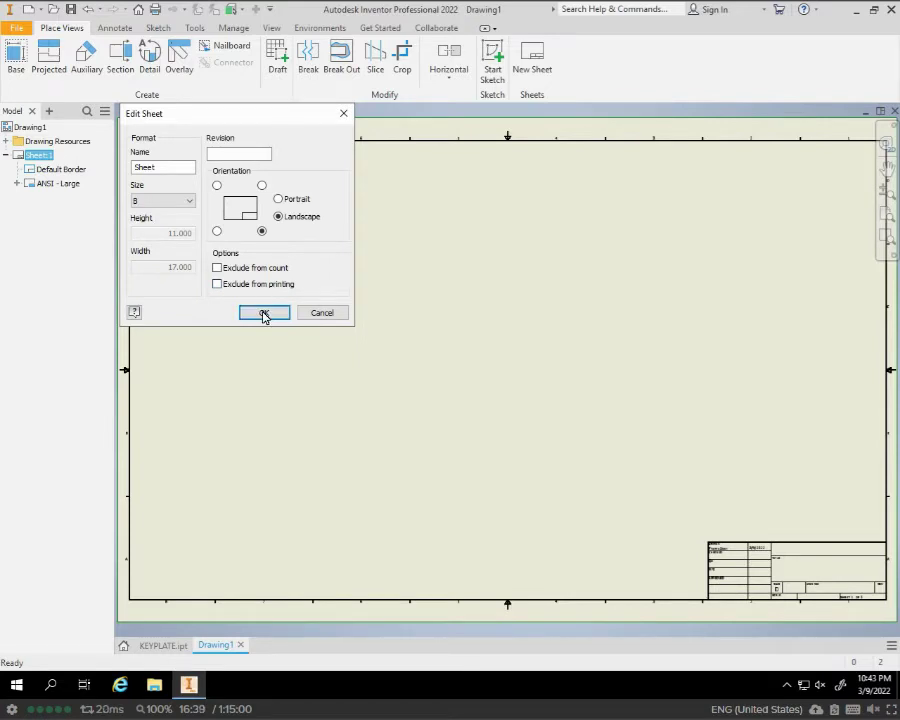
{"action": "left_click", "coordinate": [263, 311]}
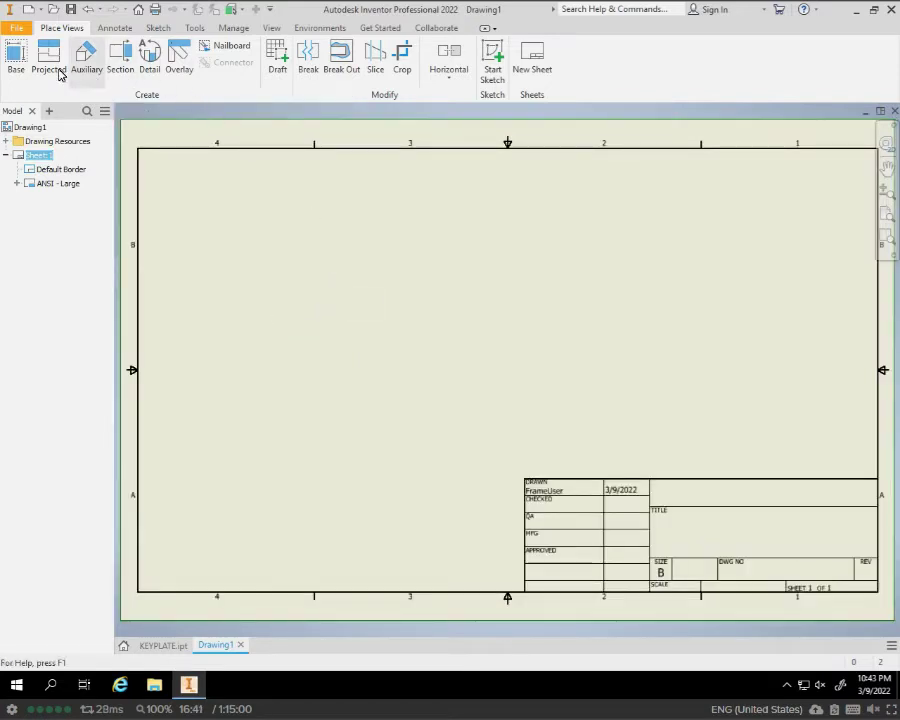
Place a front base view of KEYPLATE.ipt on the sheet at 1 : 1 scale
{"action": "left_click", "coordinate": [16, 58]}
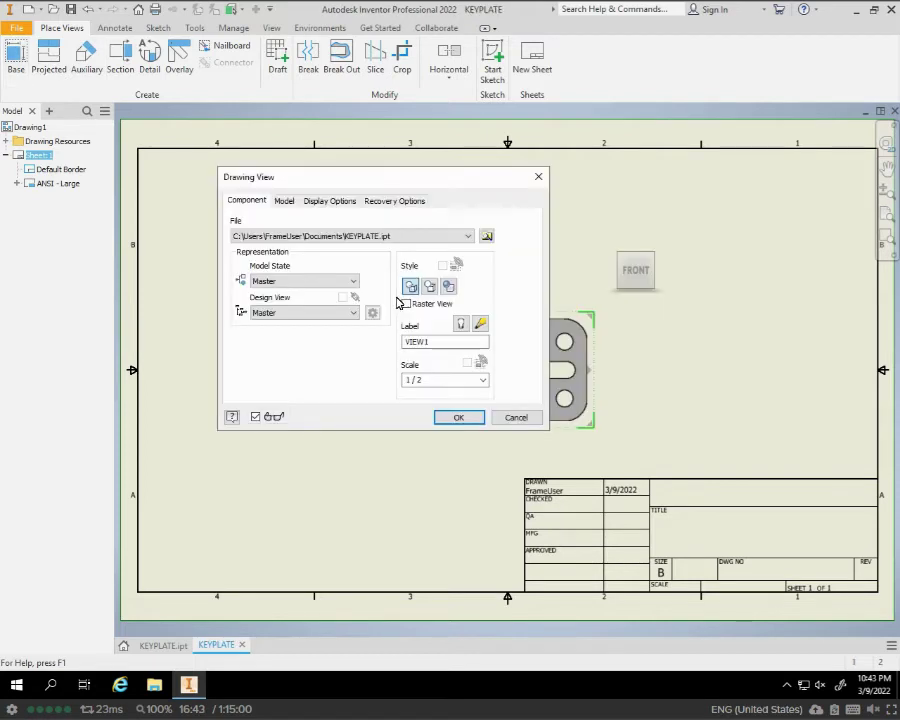
{"action": "left_click", "coordinate": [444, 382]}
{"action": "left_click", "coordinate": [483, 381]}
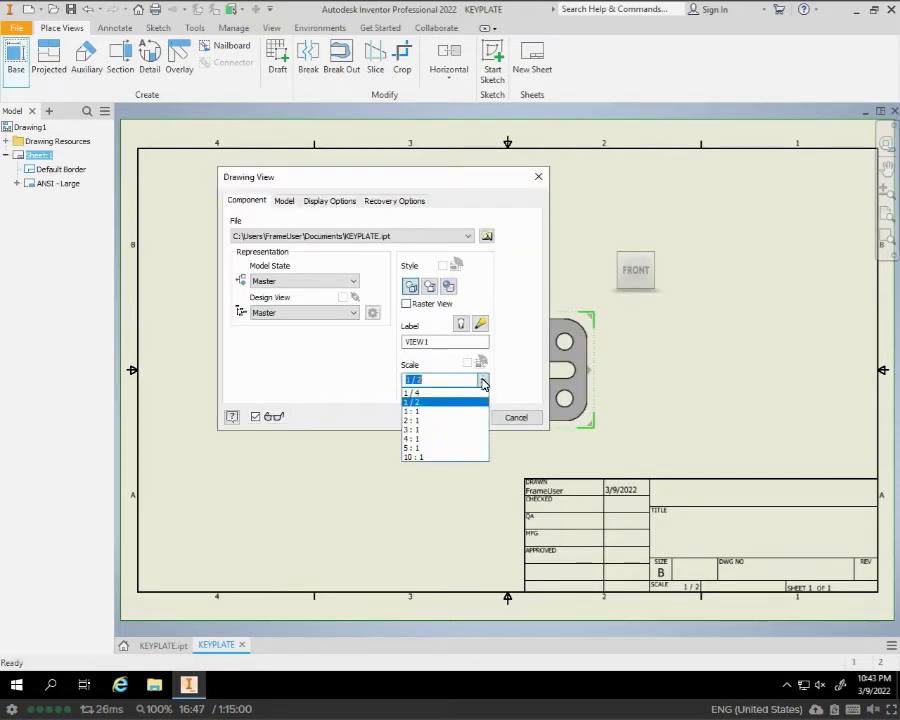
{"action": "left_click", "coordinate": [437, 412]}
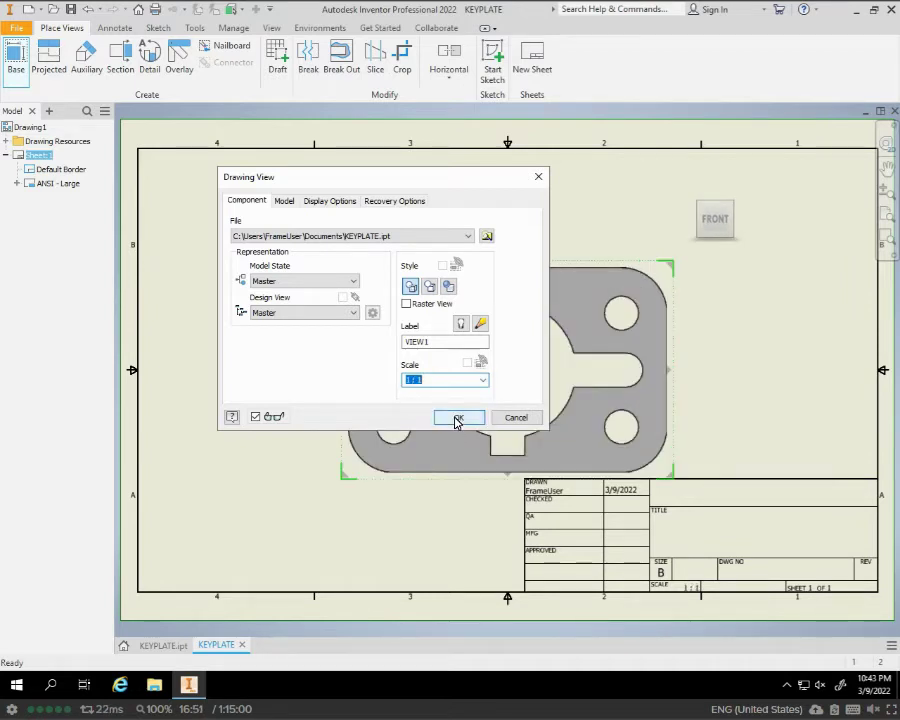
{"action": "left_click", "coordinate": [457, 418]}
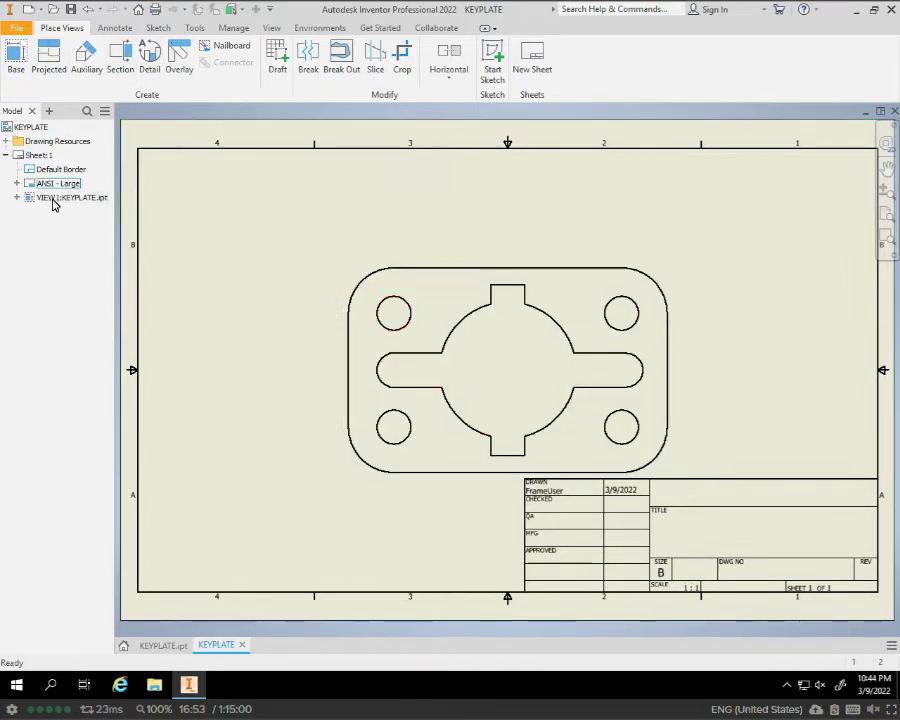
{"action": "left_click", "coordinate": [38, 156]}
Edit Sheet:1 to change its size to C
{"action": "right_click", "coordinate": [40, 156]}
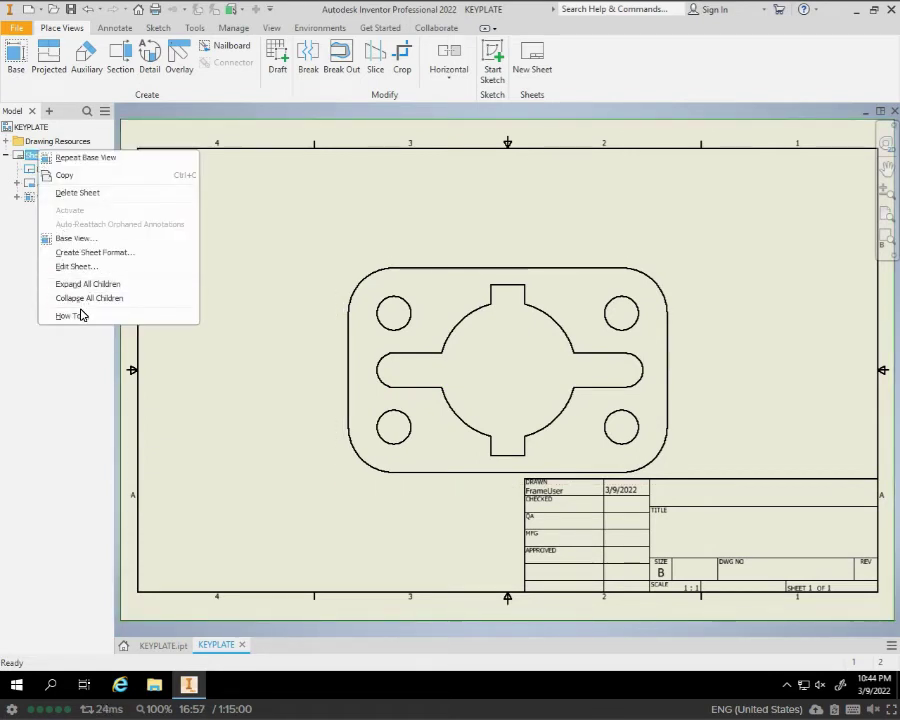
{"action": "left_click", "coordinate": [78, 267]}
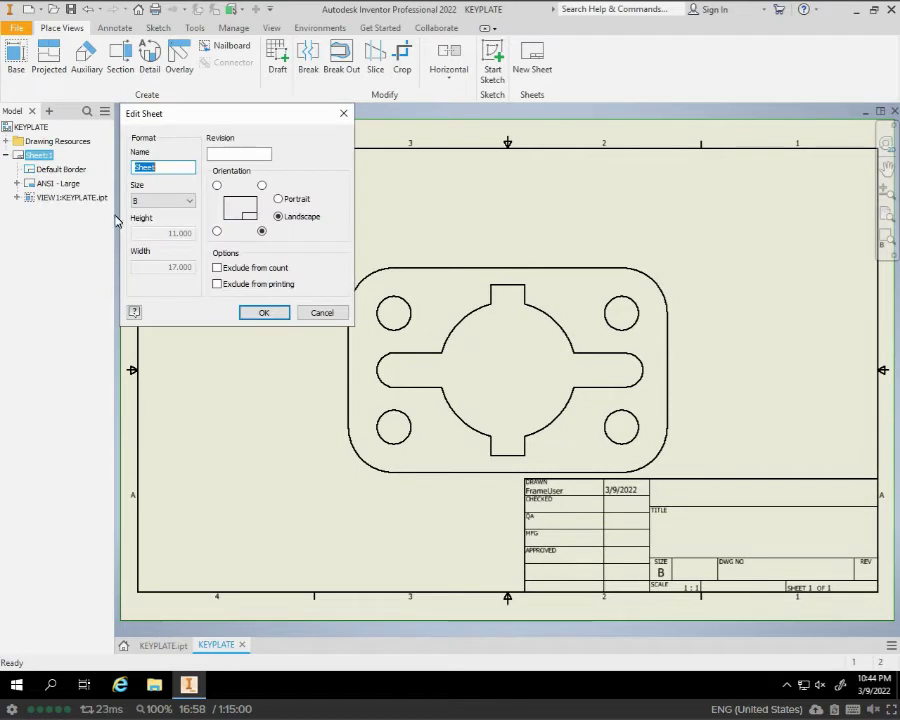
{"action": "left_click", "coordinate": [187, 201]}
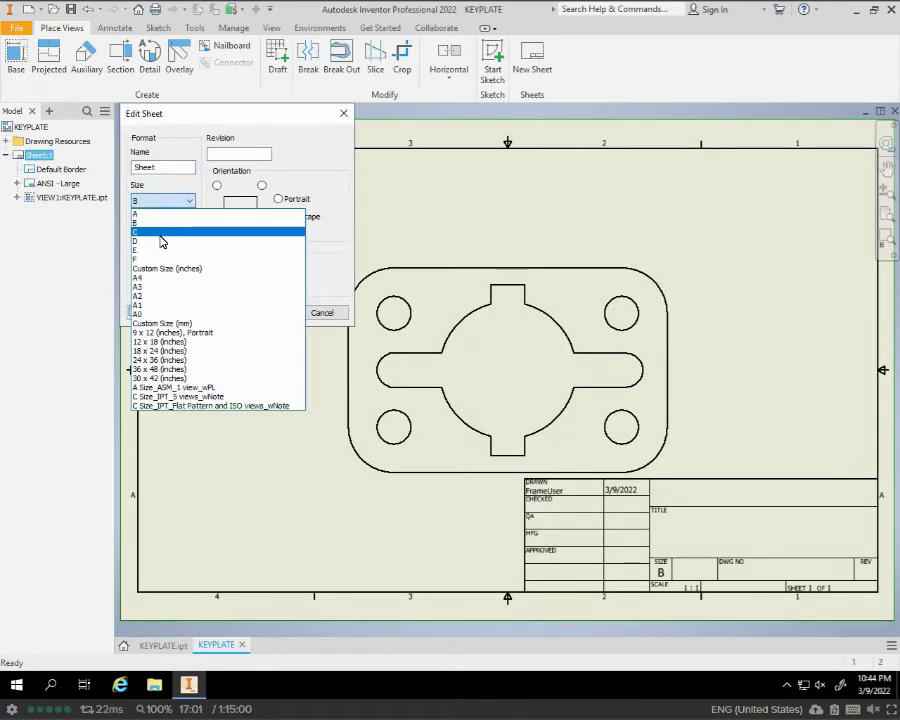
{"action": "left_click", "coordinate": [165, 234]}
{"action": "left_click", "coordinate": [257, 311]}
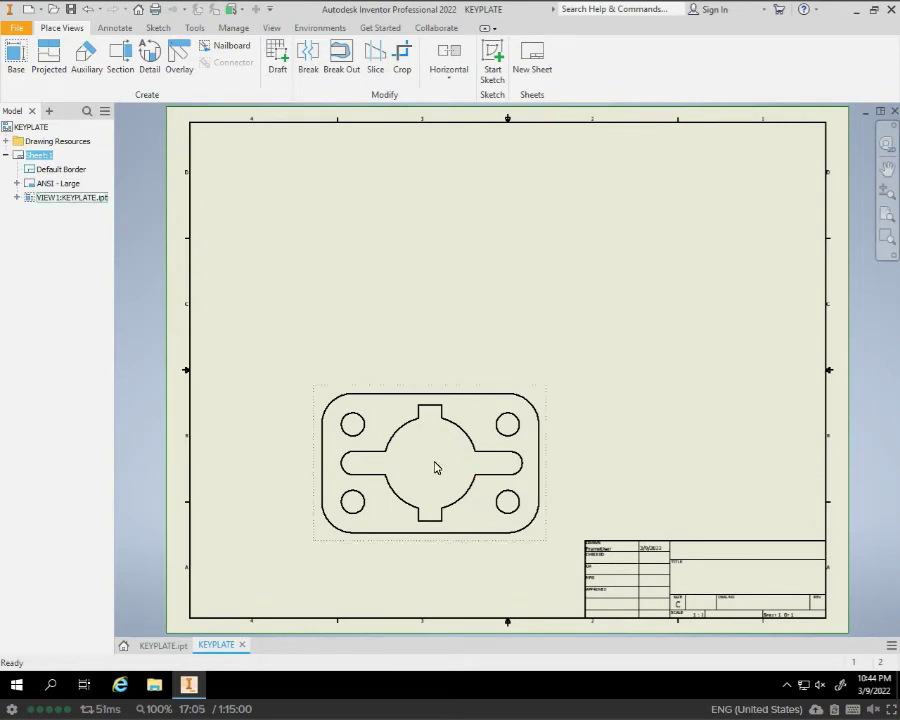
Drag the KEYPLATE view to the middle of the sheet, clear of the title block
{"action": "mouse_move", "coordinate": [484, 408]}
{"action": "left_mouse_down"}
{"action": "mouse_move", "coordinate": [492, 386]}
{"action": "mouse_move", "coordinate": [554, 337]}
{"action": "mouse_move", "coordinate": [567, 298]}
{"action": "mouse_move", "coordinate": [560, 285]}
{"action": "mouse_move", "coordinate": [550, 301]}
{"action": "left_mouse_up"}
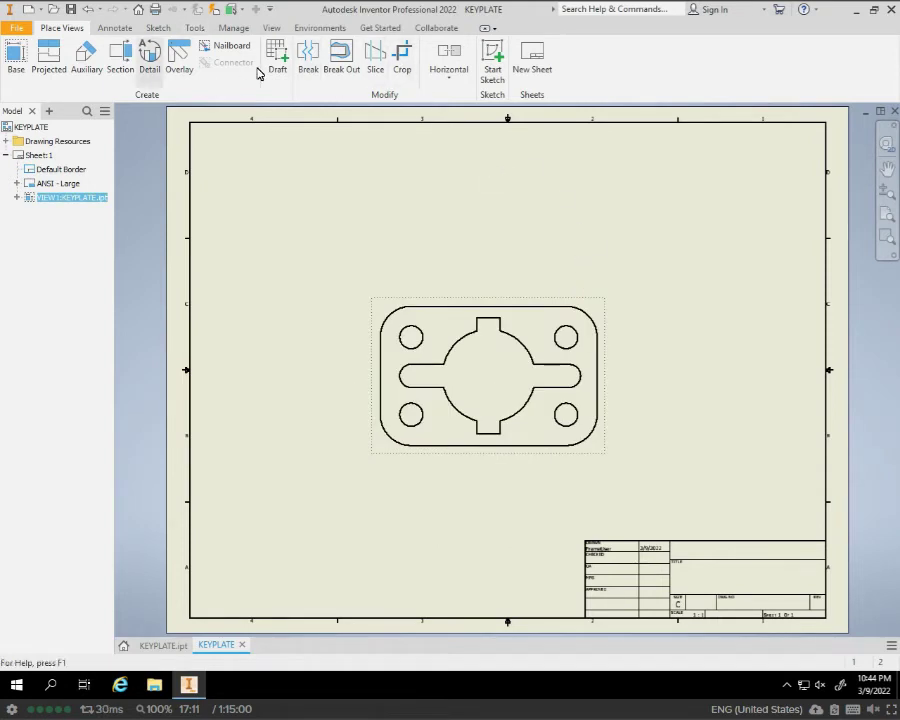
{"action": "scroll", "coordinate": [527, 432], "scroll_direction": "down", "scroll_amount": 4}
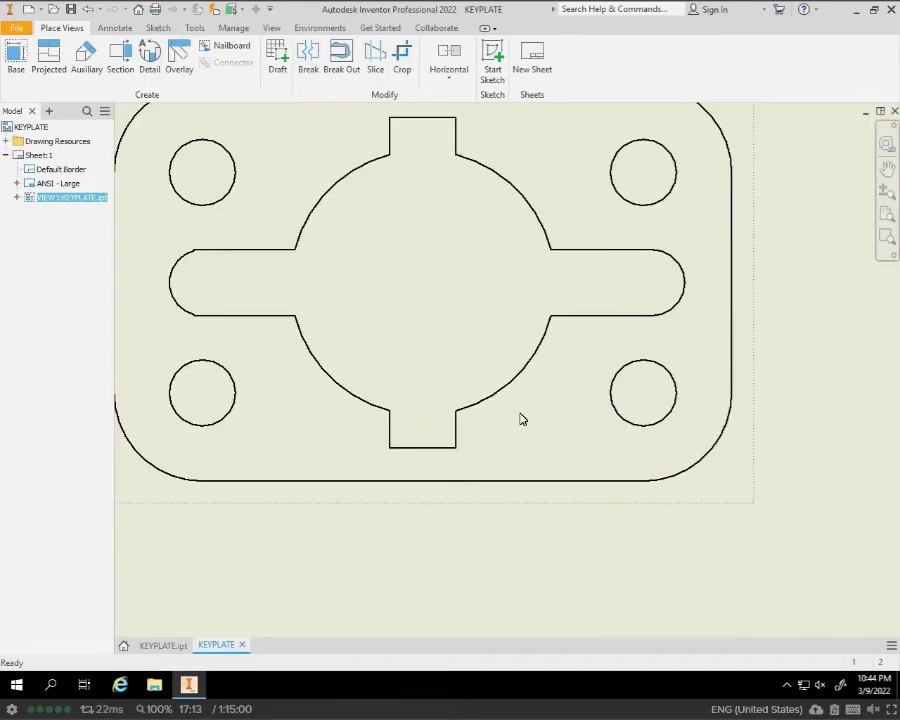
{"action": "scroll", "coordinate": [520, 400], "scroll_direction": "up", "scroll_amount": 4}
{"action": "middle_click_drag", "start_coordinate": [520, 356], "coordinate": [526, 420]}
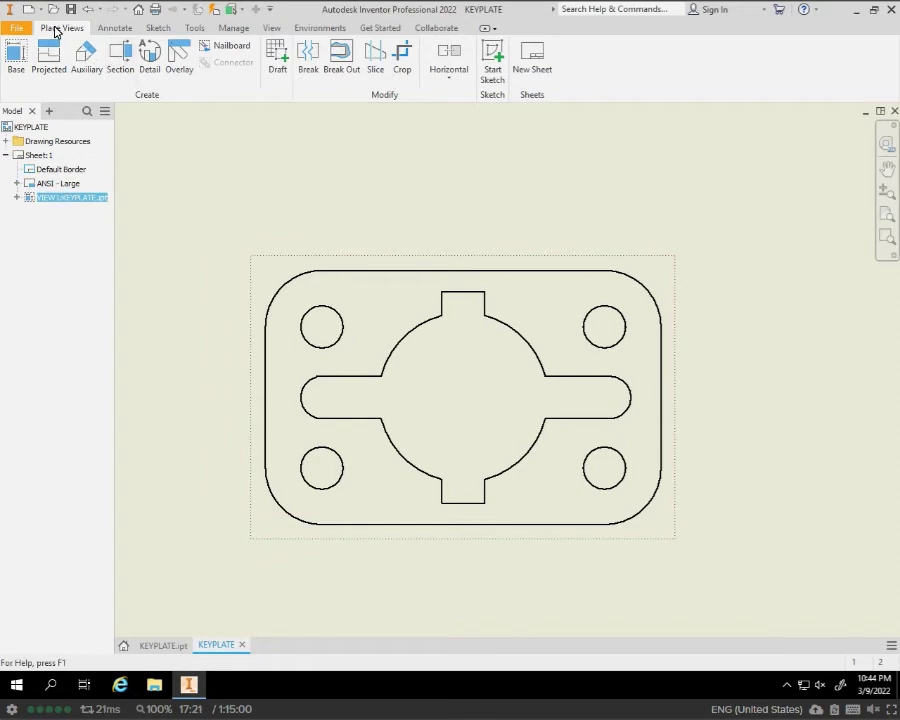
Place center marks on the four corner holes and the slot's left and right end arcs
{"action": "left_click", "coordinate": [115, 28]}
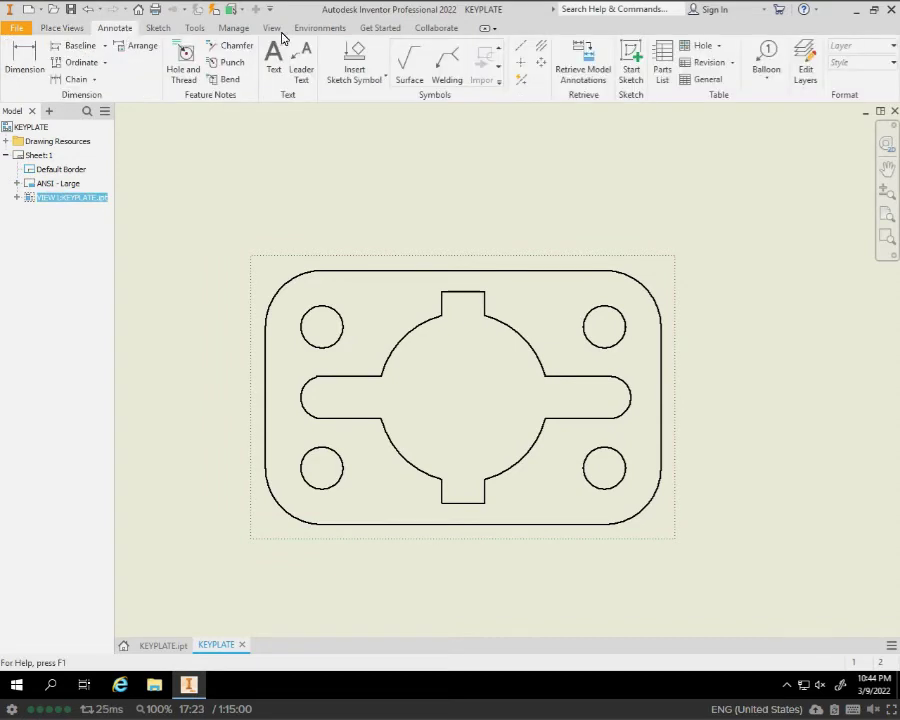
{"action": "left_click", "coordinate": [520, 62]}
{"action": "left_click", "coordinate": [595, 316]}
{"action": "left_click", "coordinate": [618, 464]}
{"action": "left_click", "coordinate": [338, 479]}
{"action": "left_click", "coordinate": [306, 327]}
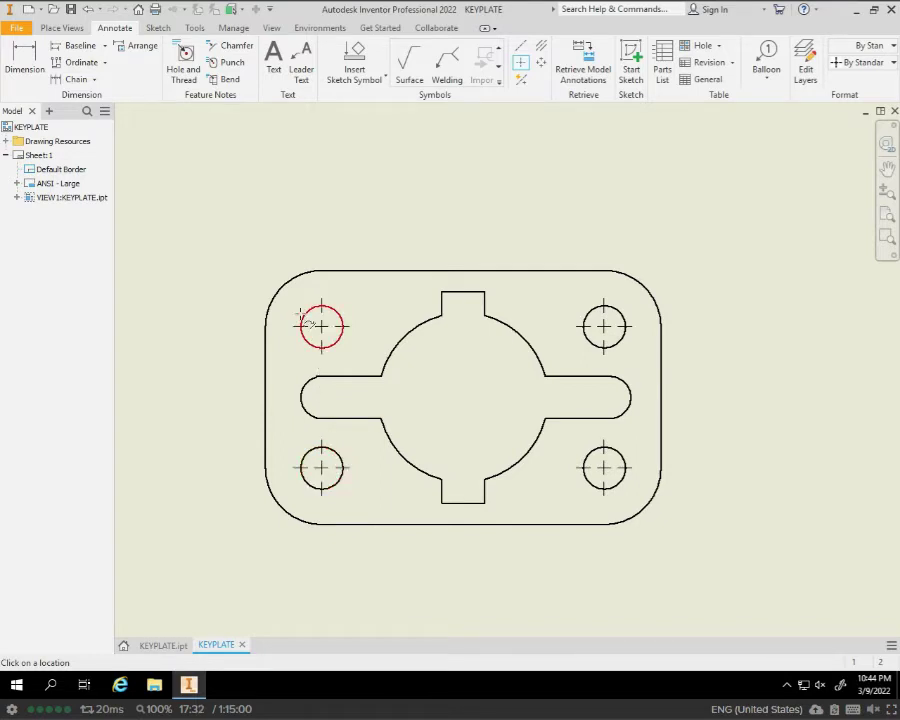
{"action": "left_click", "coordinate": [302, 392]}
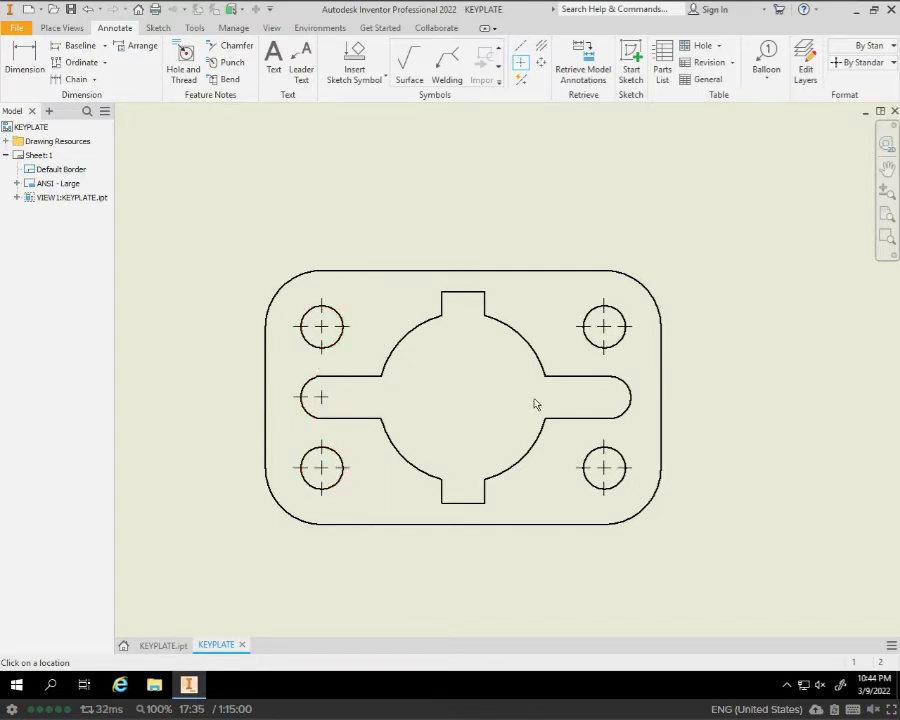
{"action": "left_click", "coordinate": [629, 397]}
{"action": "key", "text": "Escape"}
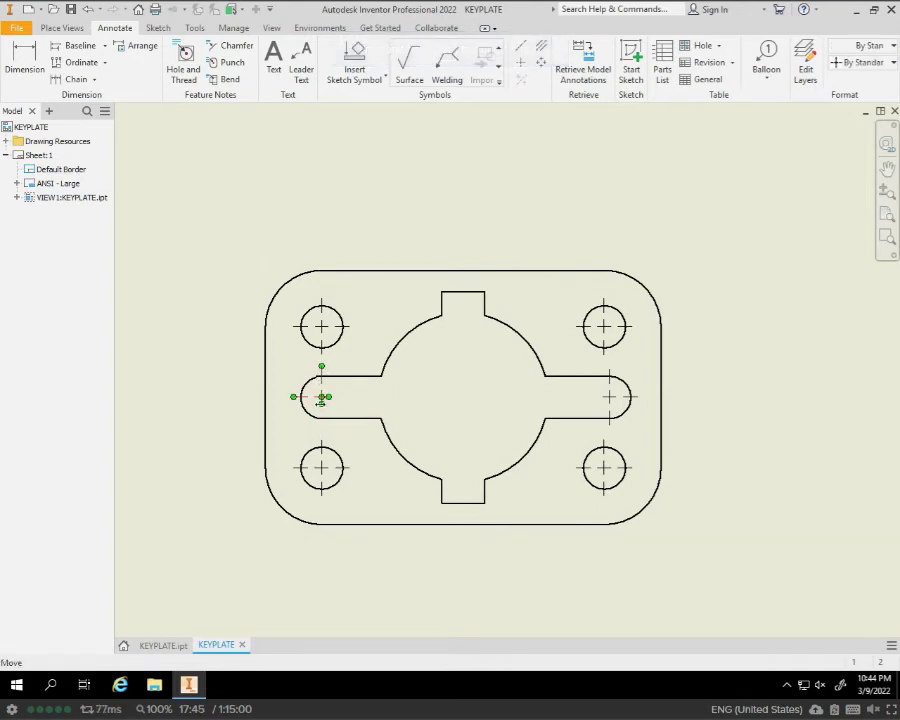
{"action": "left_click", "coordinate": [325, 427]}
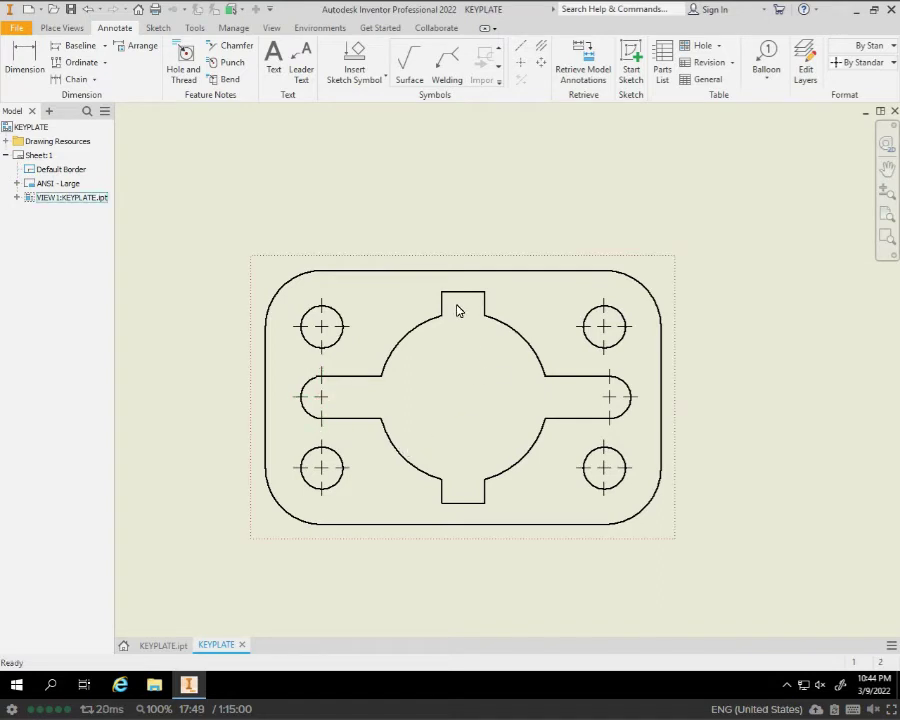
{"action": "key", "text": "Escape"}
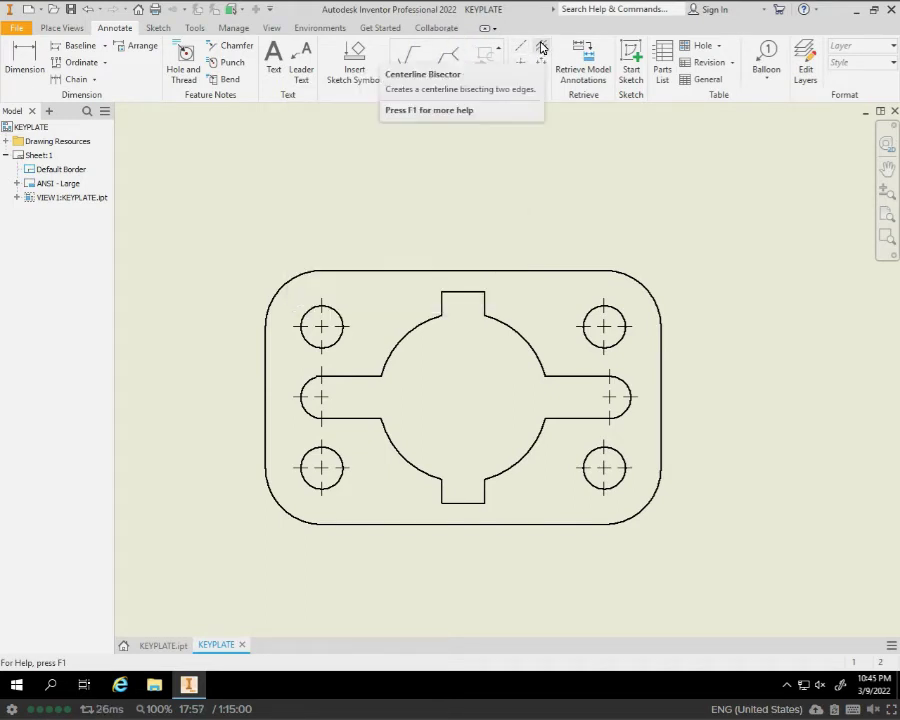
Try a centerline bisector between the notch edges, then cancel a centred-pattern mark attempt
{"action": "left_click", "coordinate": [540, 50]}
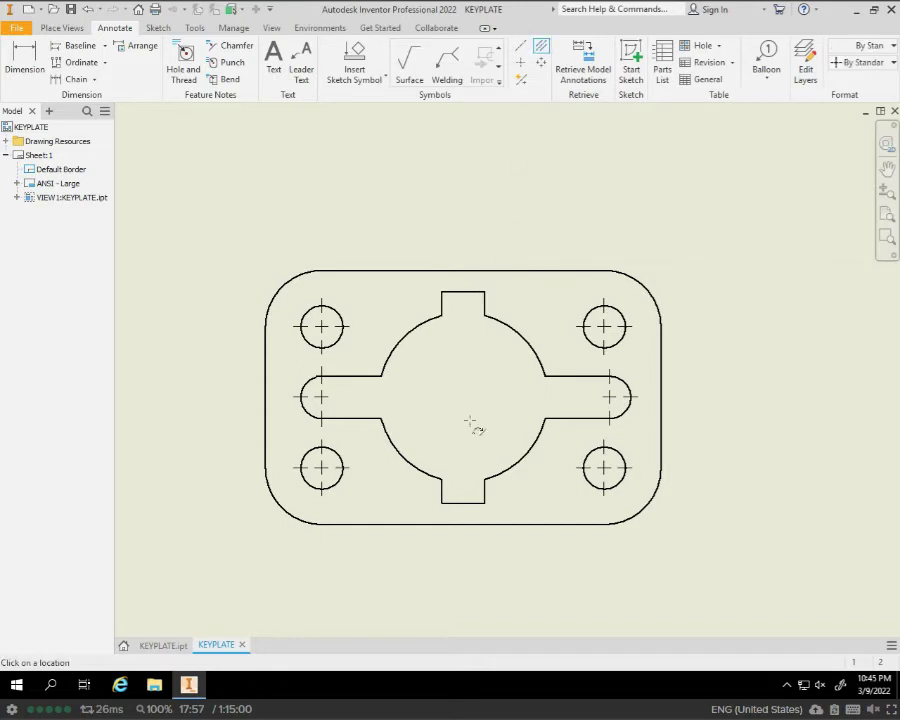
{"action": "left_click", "coordinate": [462, 503]}
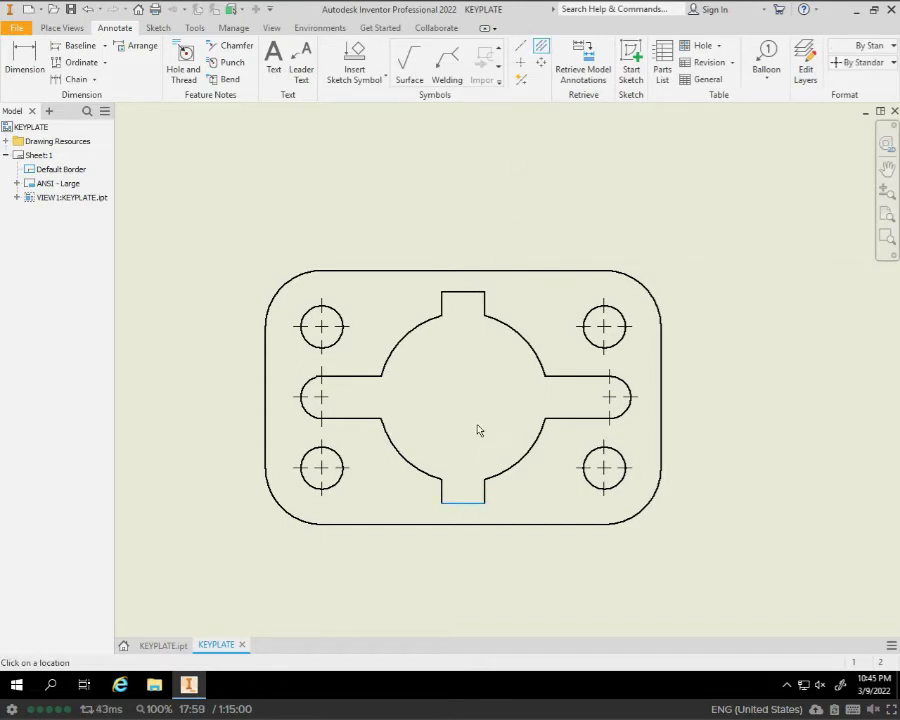
{"action": "left_click", "coordinate": [463, 291]}
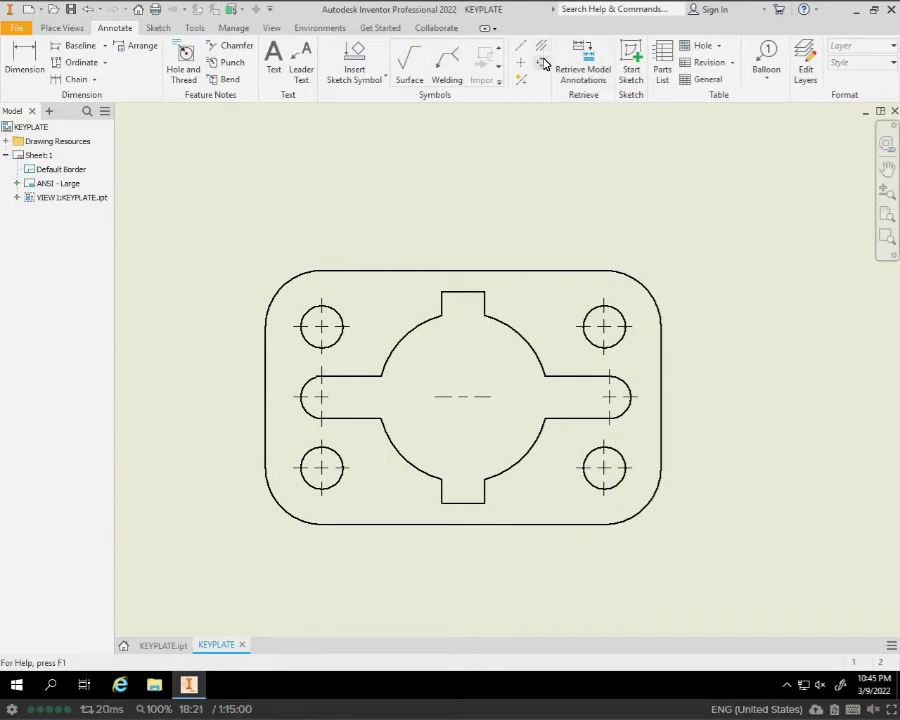
{"action": "left_click", "coordinate": [541, 62]}
{"action": "left_click", "coordinate": [522, 335]}
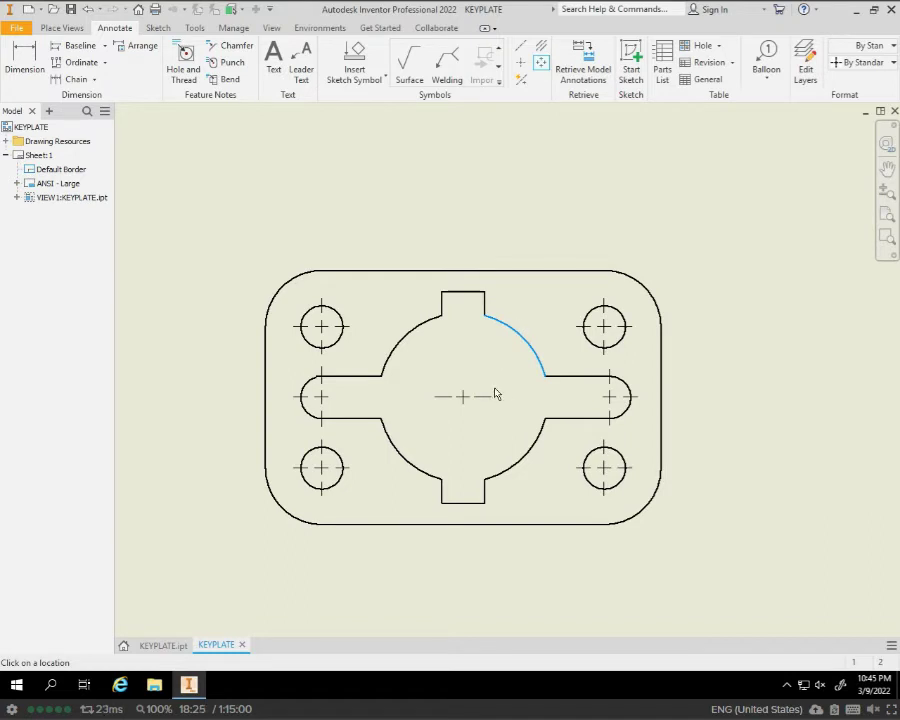
{"action": "key", "text": "Escape"}
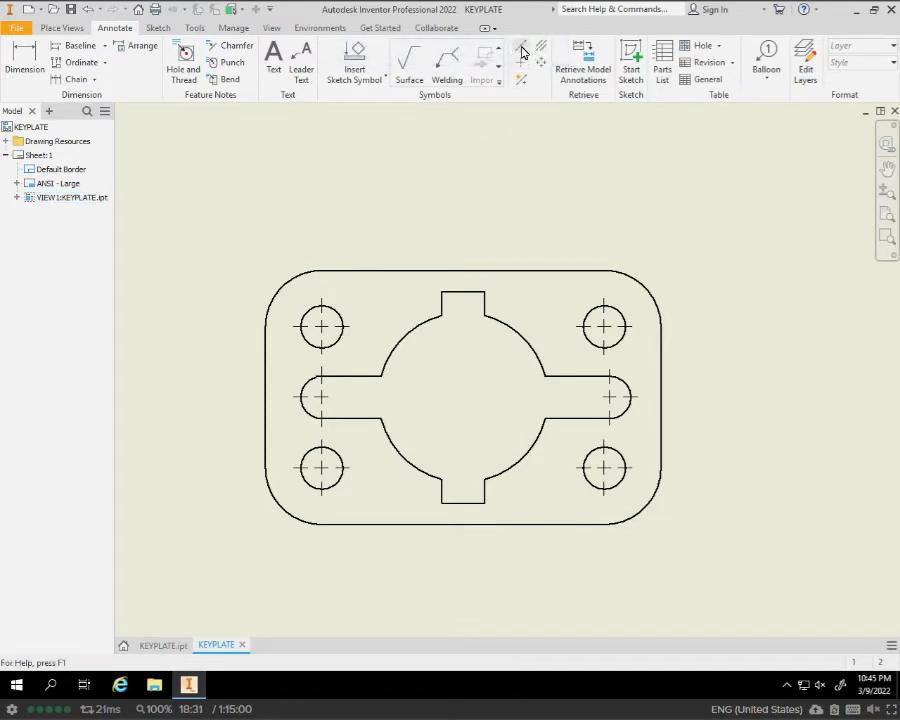
Draw a vertical centerline between the bottom and top notch edge midpoints
{"action": "left_click", "coordinate": [521, 48]}
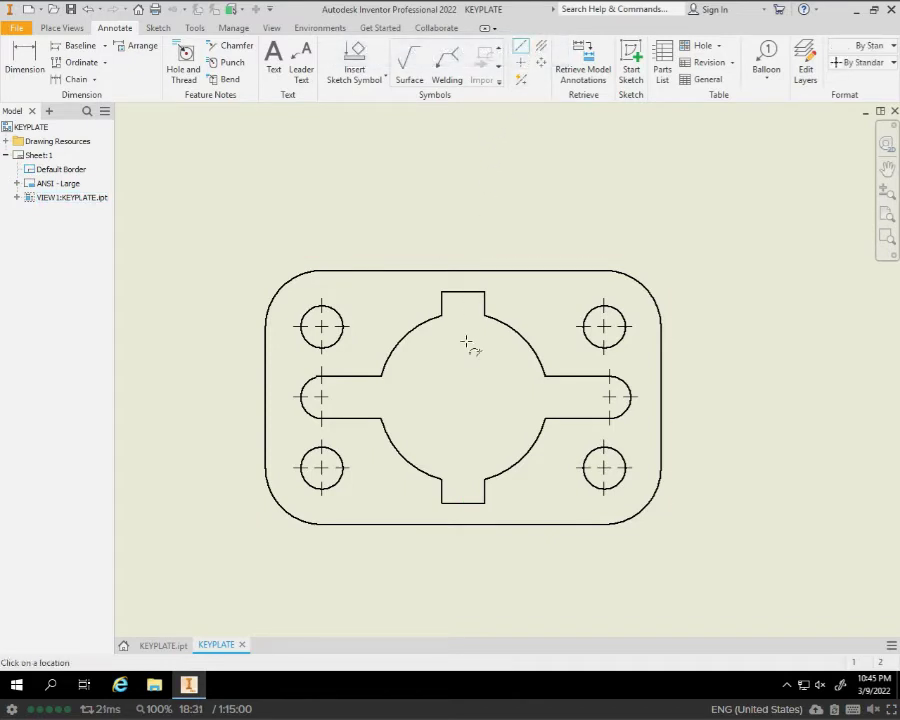
{"action": "left_click", "coordinate": [463, 502]}
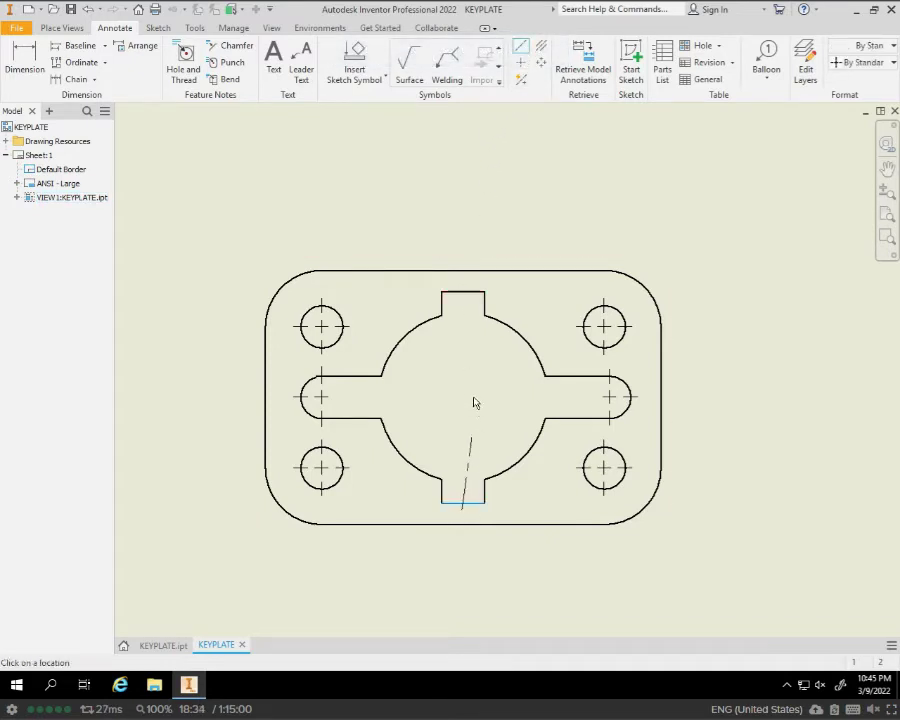
{"action": "left_click", "coordinate": [463, 291]}
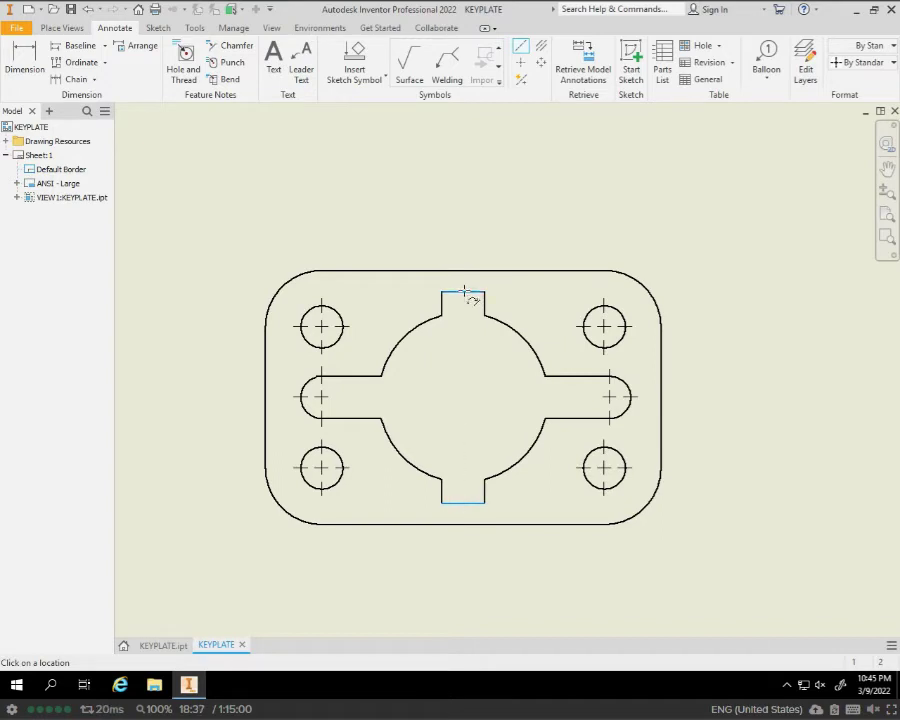
{"action": "right_click", "coordinate": [465, 288]}
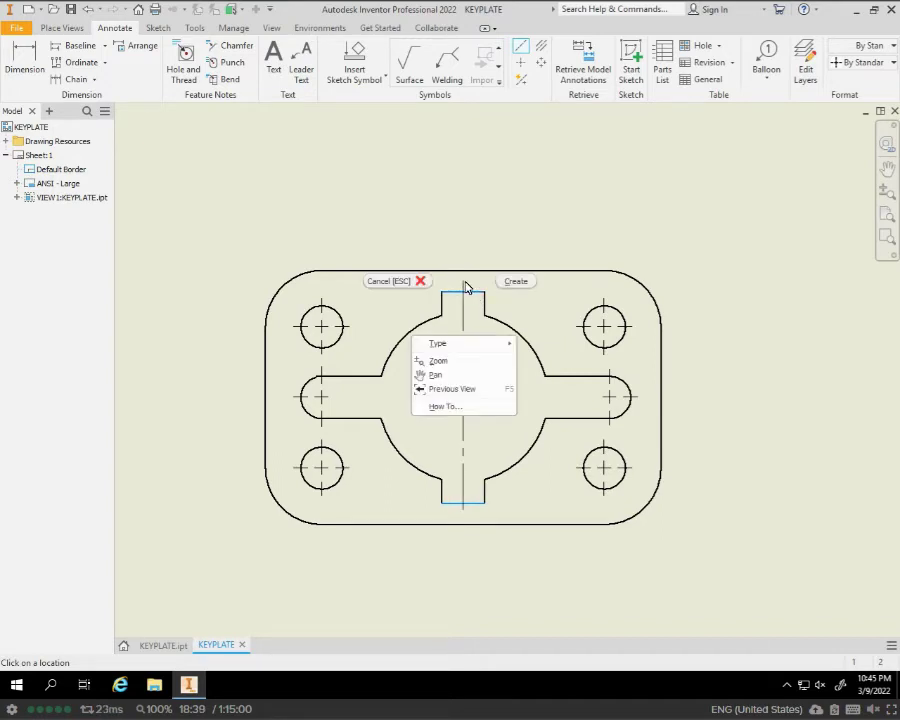
{"action": "left_click", "coordinate": [508, 281]}
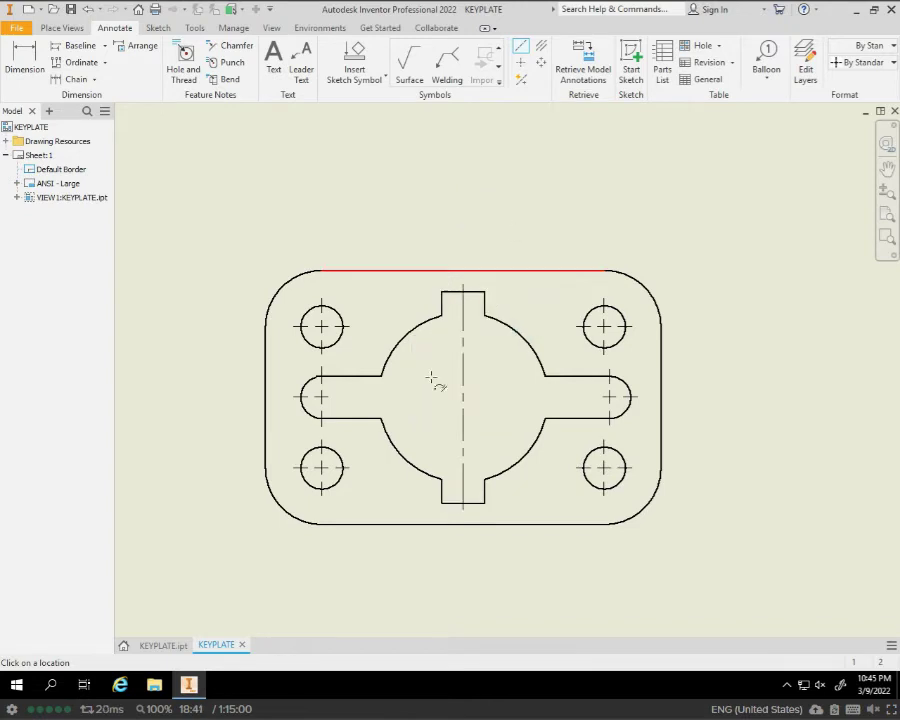
Draw a horizontal centerline joining the slot's left and right end arcs
{"action": "left_click", "coordinate": [309, 402]}
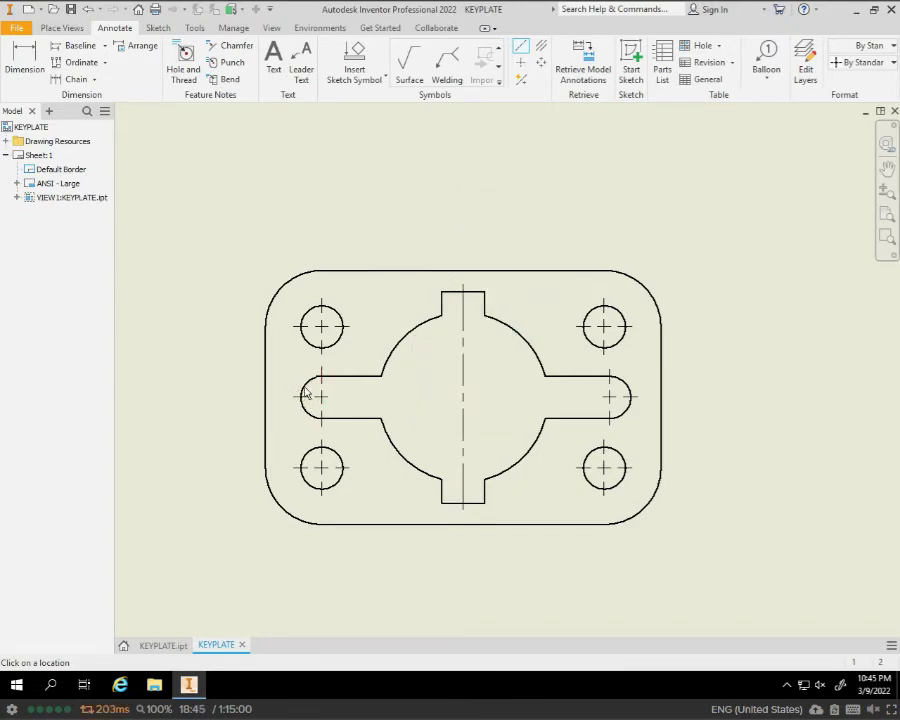
{"action": "left_click", "coordinate": [311, 396]}
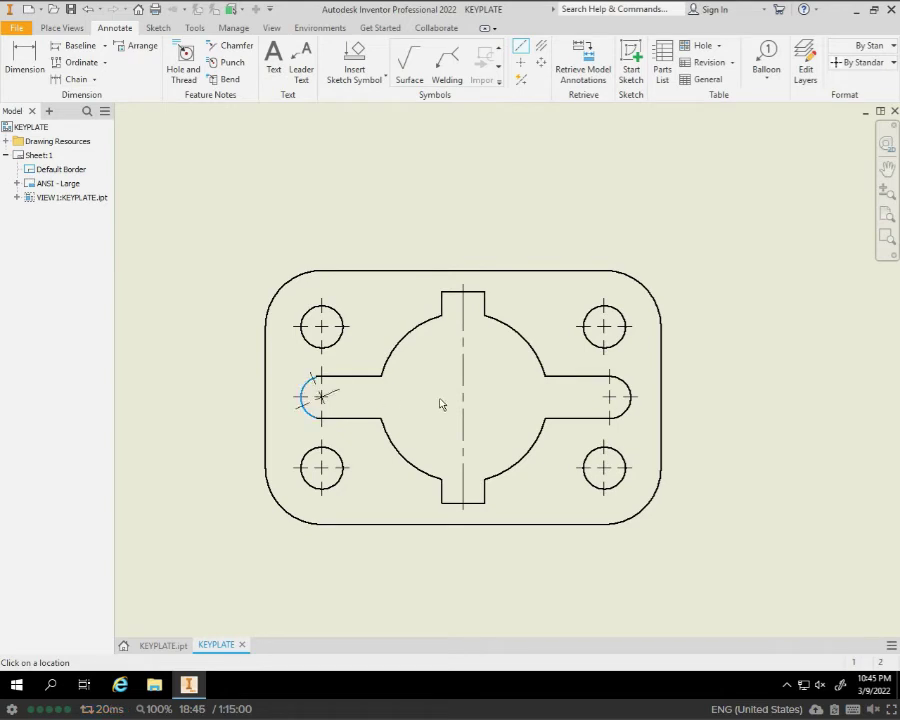
{"action": "left_click", "coordinate": [632, 401]}
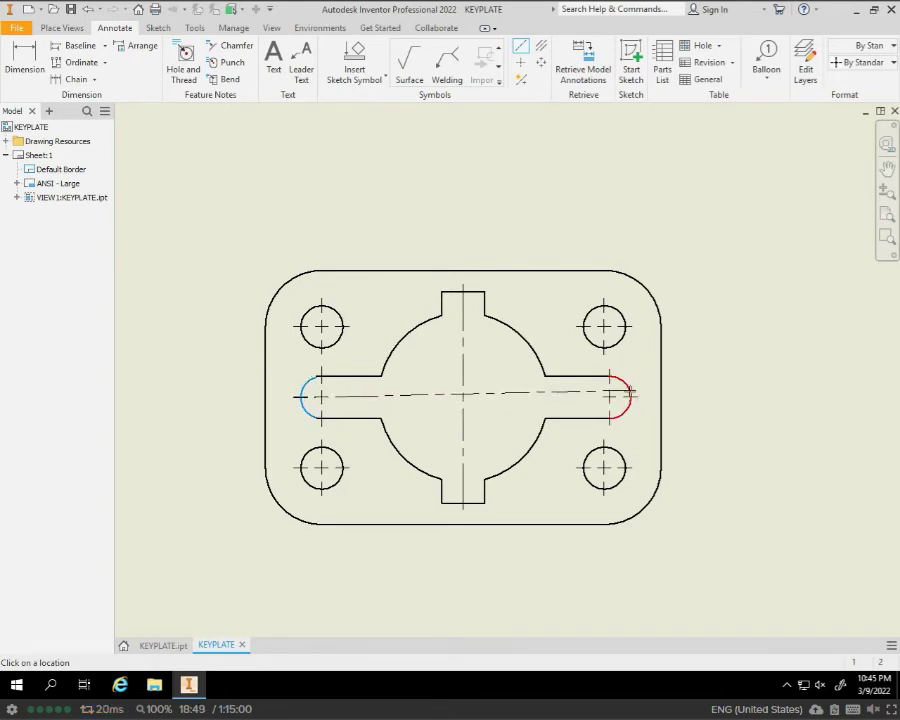
{"action": "left_click", "coordinate": [632, 400]}
{"action": "right_click", "coordinate": [632, 397]}
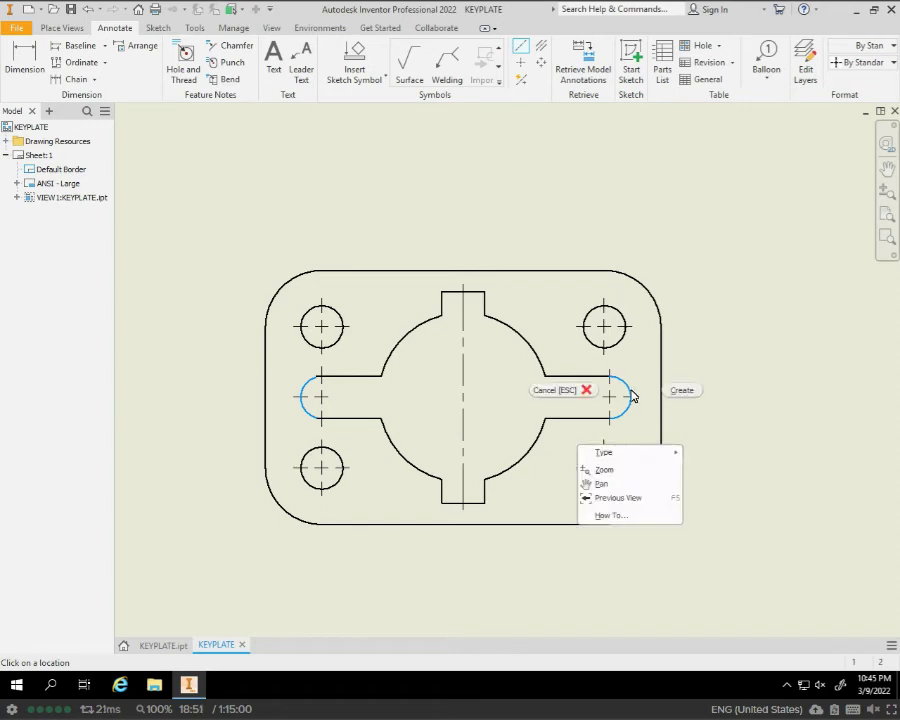
{"action": "left_click", "coordinate": [683, 394]}
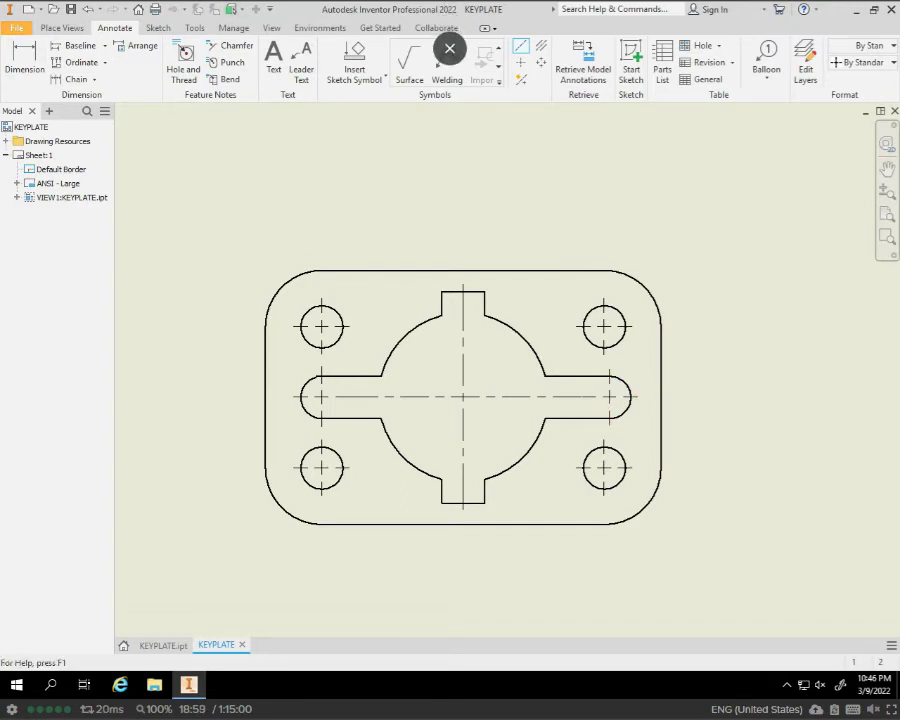
Add bottom dimensions: 2.50 from the lower-left hole to the centerline, 5.00 between lower holes
{"action": "left_click", "coordinate": [24, 65]}
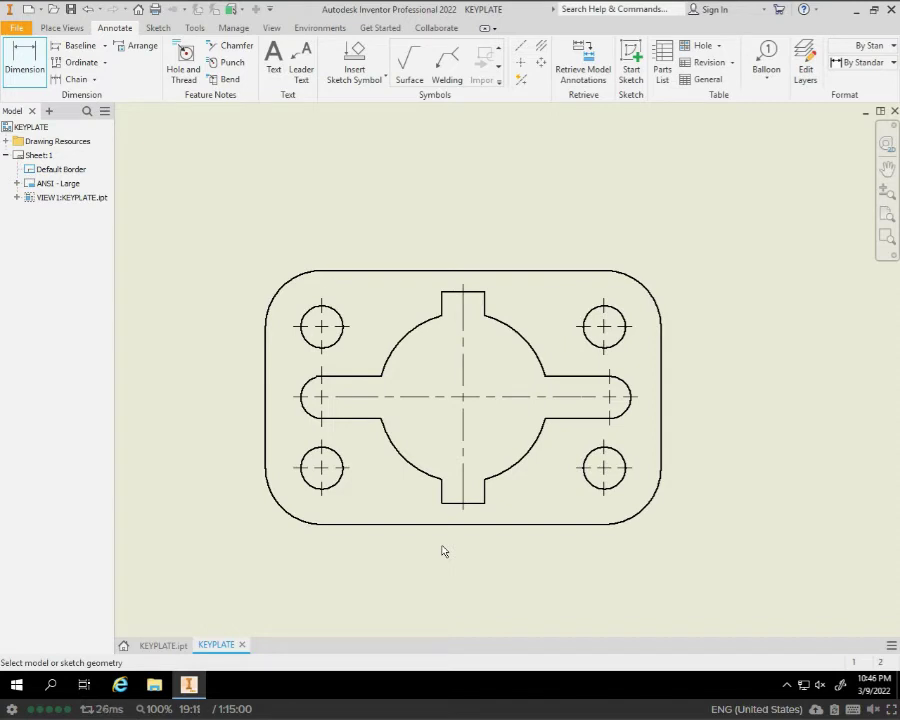
{"action": "left_click", "coordinate": [336, 493]}
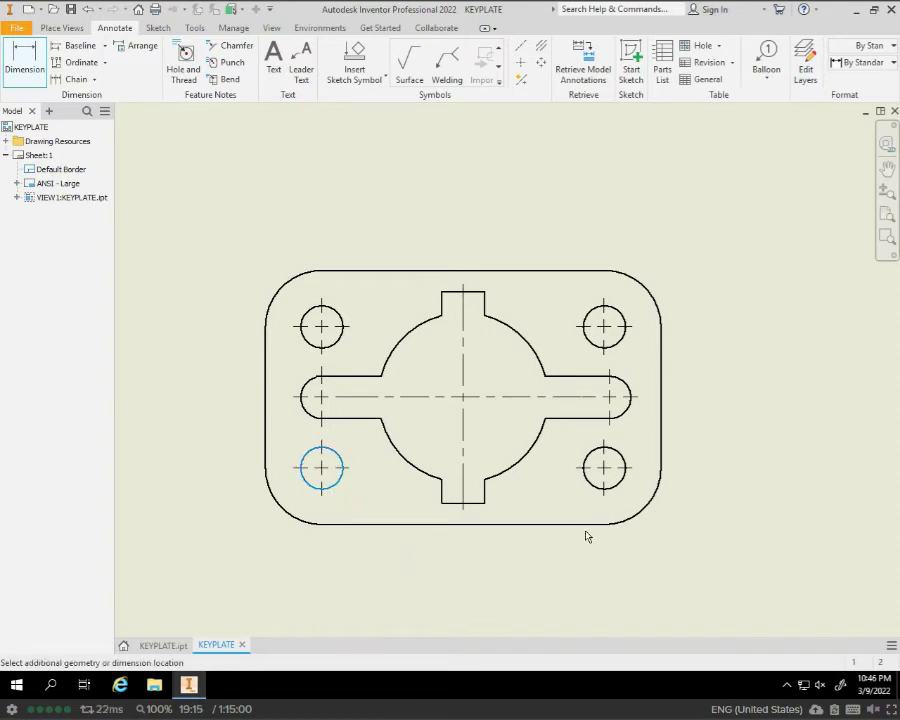
{"action": "left_click", "coordinate": [466, 509]}
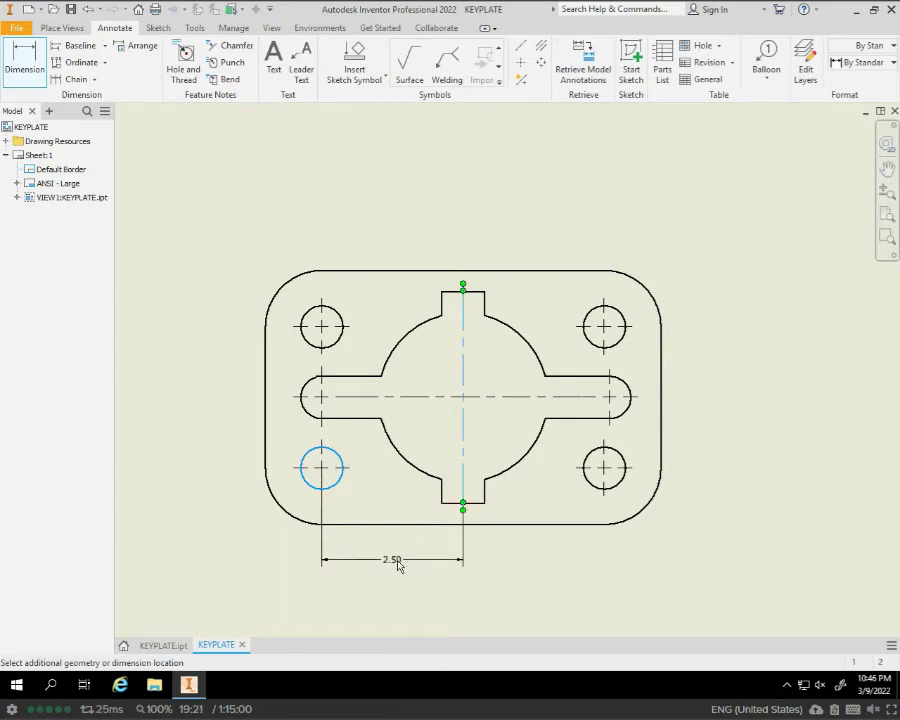
{"action": "left_click", "coordinate": [397, 564]}
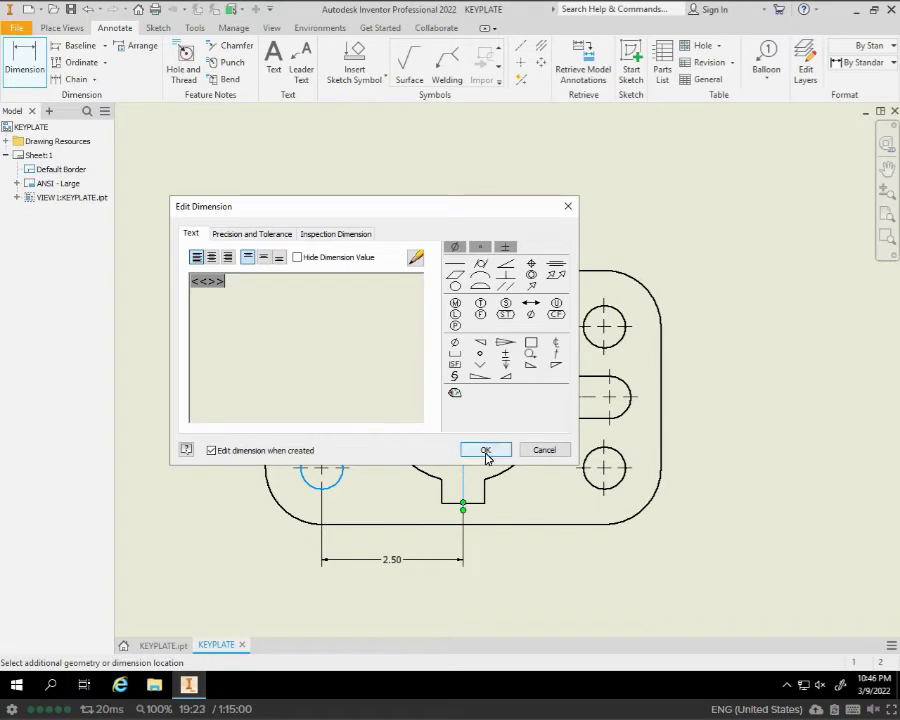
{"action": "left_click", "coordinate": [485, 450]}
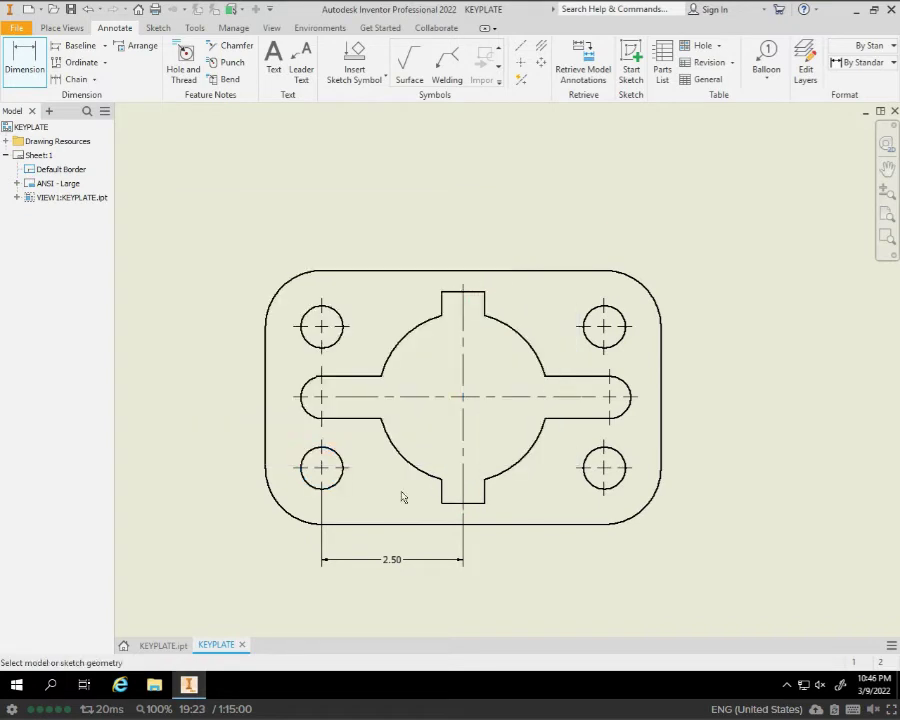
{"action": "left_click", "coordinate": [343, 485]}
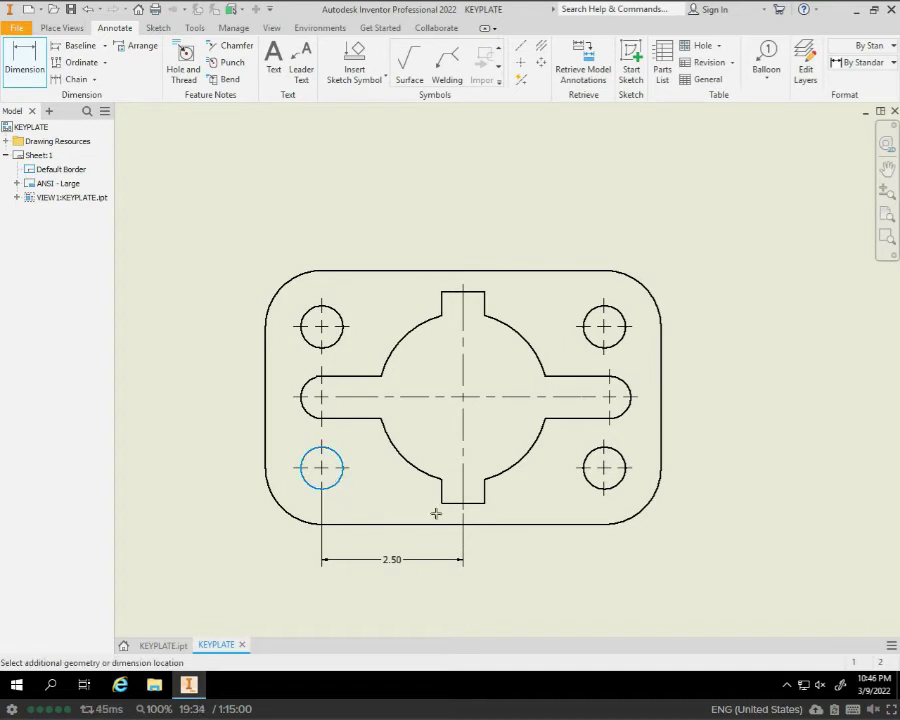
{"action": "left_click", "coordinate": [598, 498]}
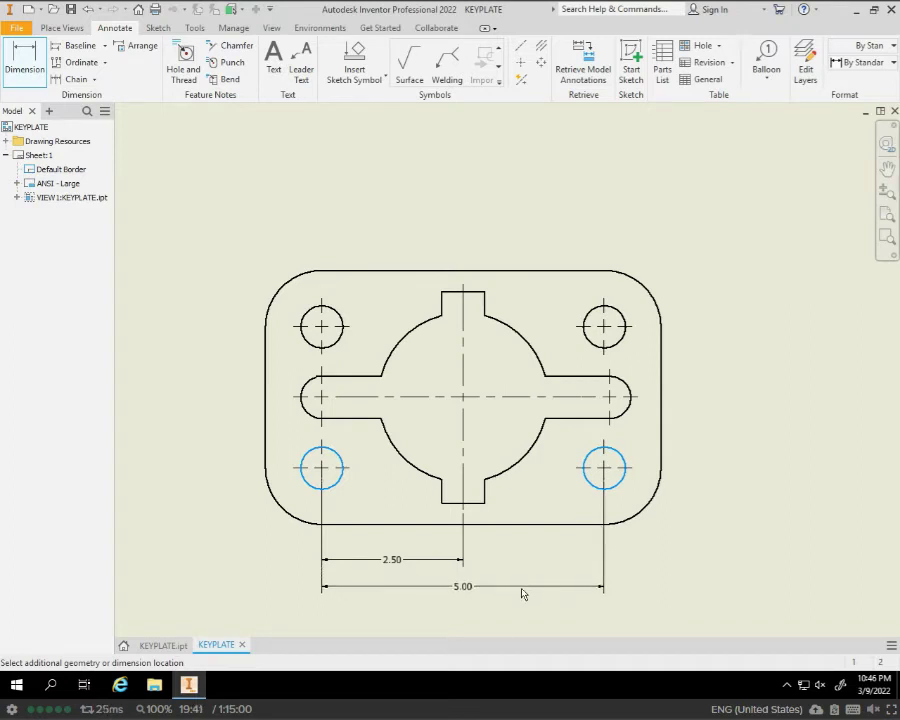
{"action": "left_click", "coordinate": [522, 594]}
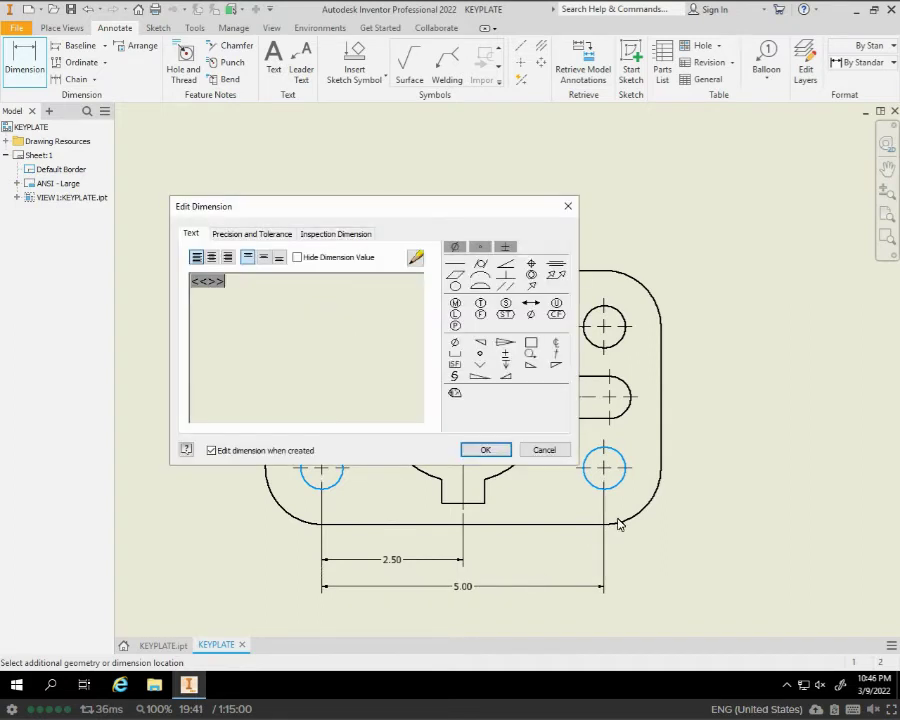
{"action": "left_click", "coordinate": [545, 451]}
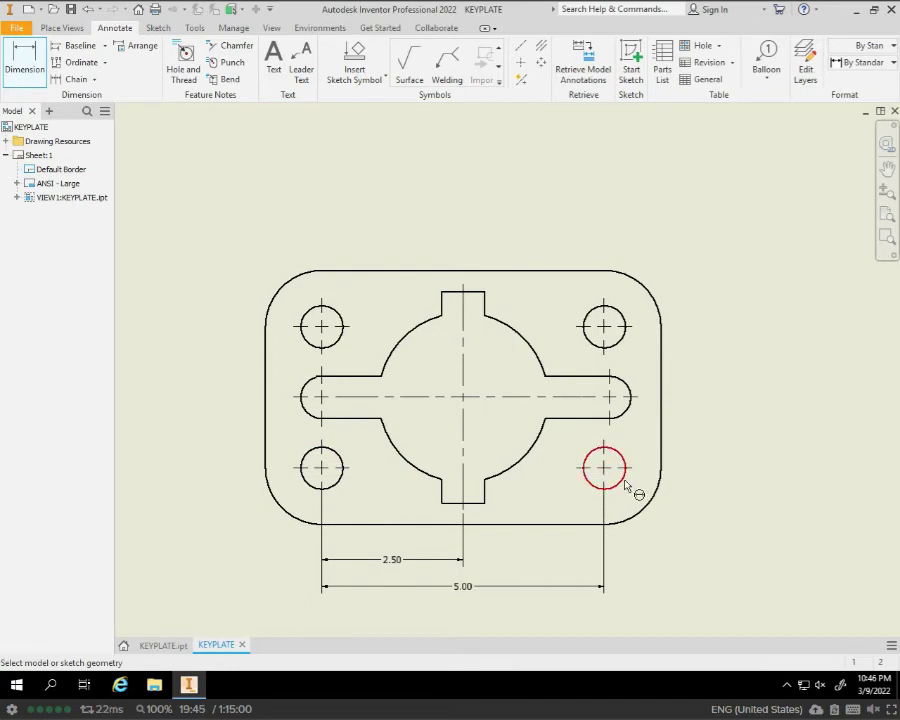
Add right-side vertical dimensions: 1.25 to the slot centre and 2.50 between right holes
{"action": "left_click", "coordinate": [628, 489]}
{"action": "left_click", "coordinate": [632, 408]}
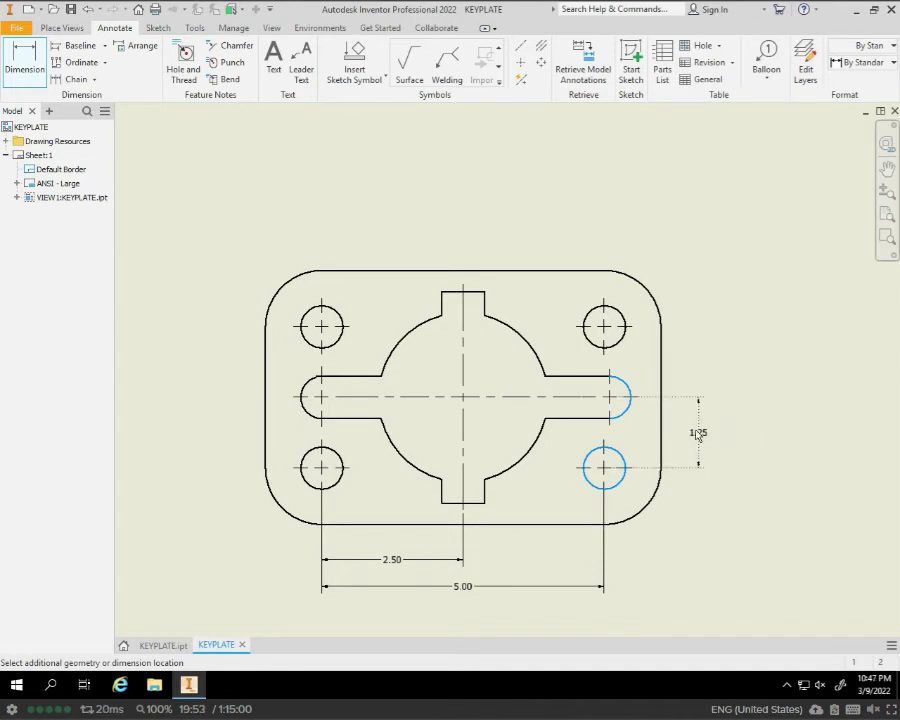
{"action": "left_click", "coordinate": [706, 430]}
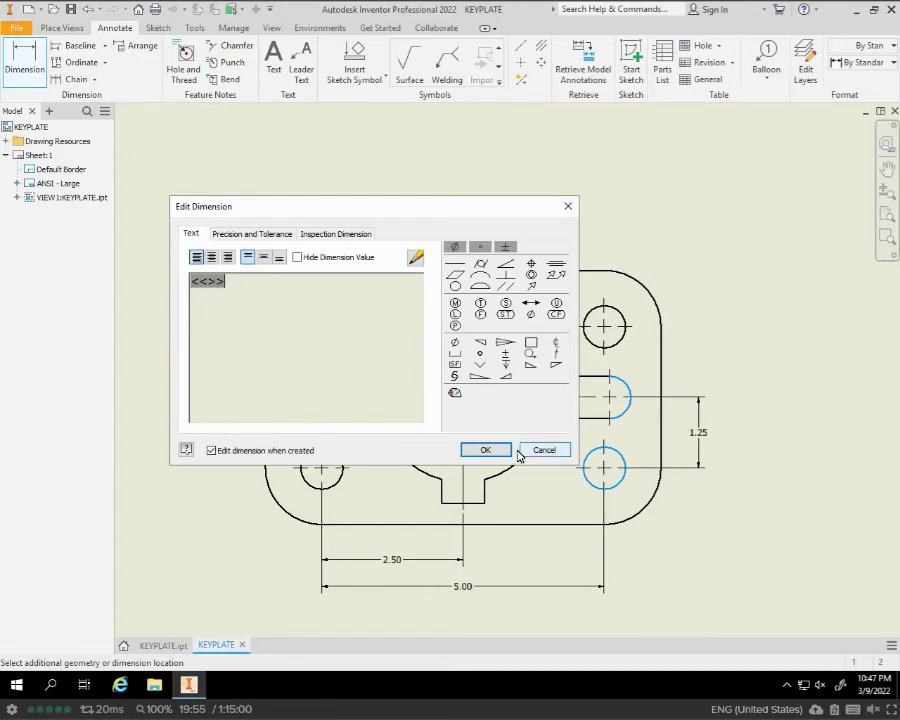
{"action": "left_click", "coordinate": [484, 450]}
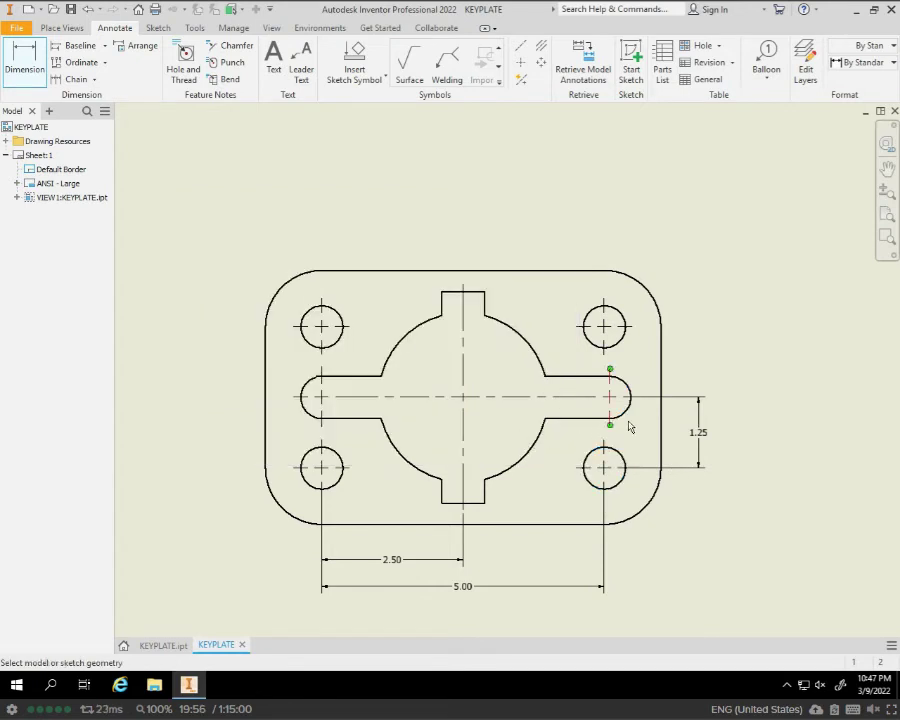
{"action": "left_click", "coordinate": [624, 482]}
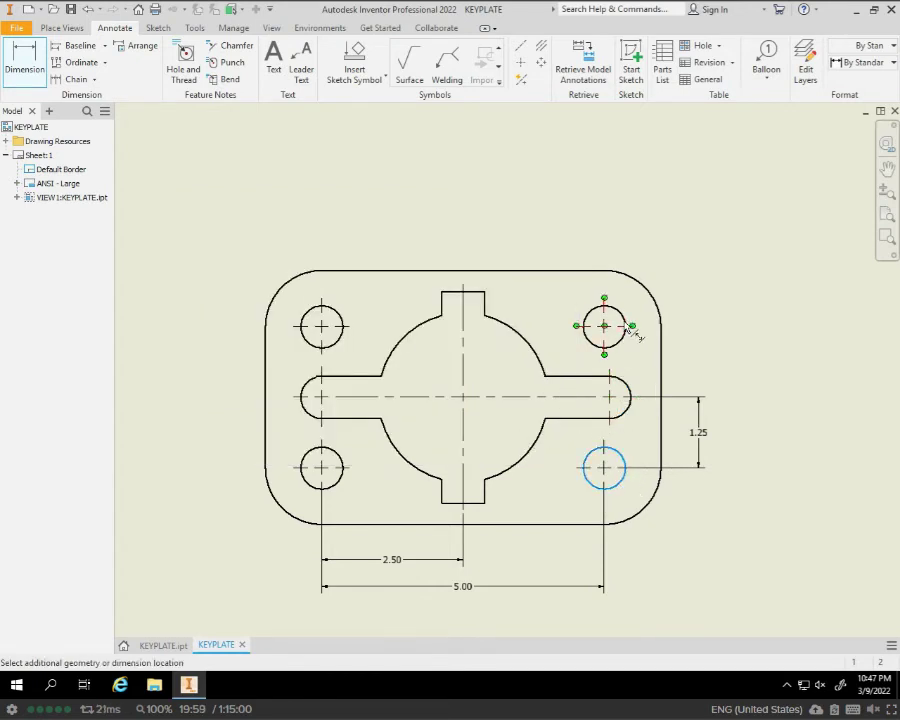
{"action": "left_click", "coordinate": [626, 326]}
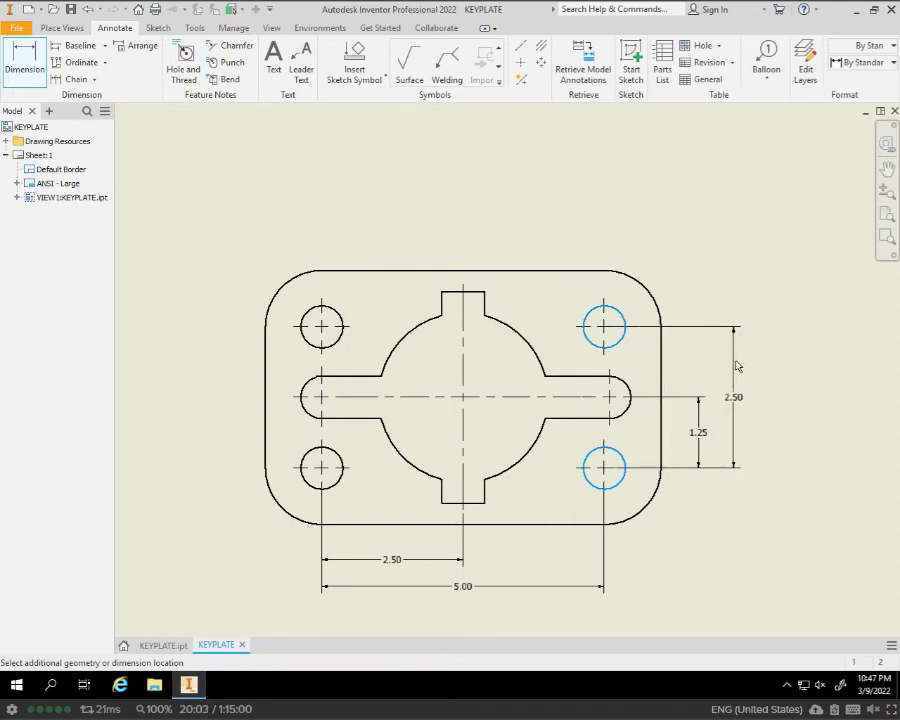
{"action": "left_click", "coordinate": [736, 366]}
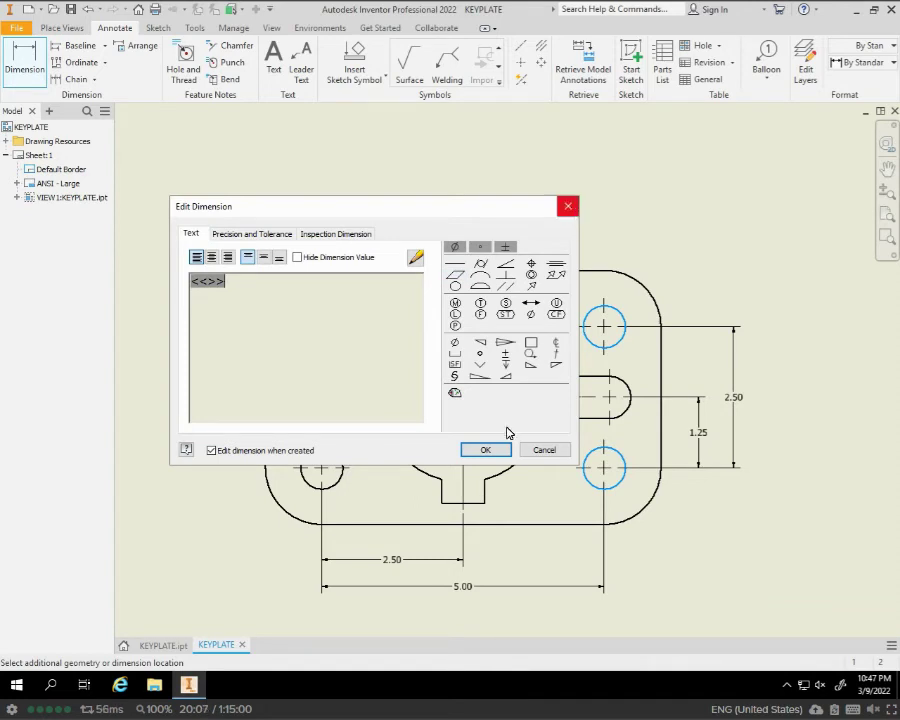
{"action": "left_click", "coordinate": [484, 450]}
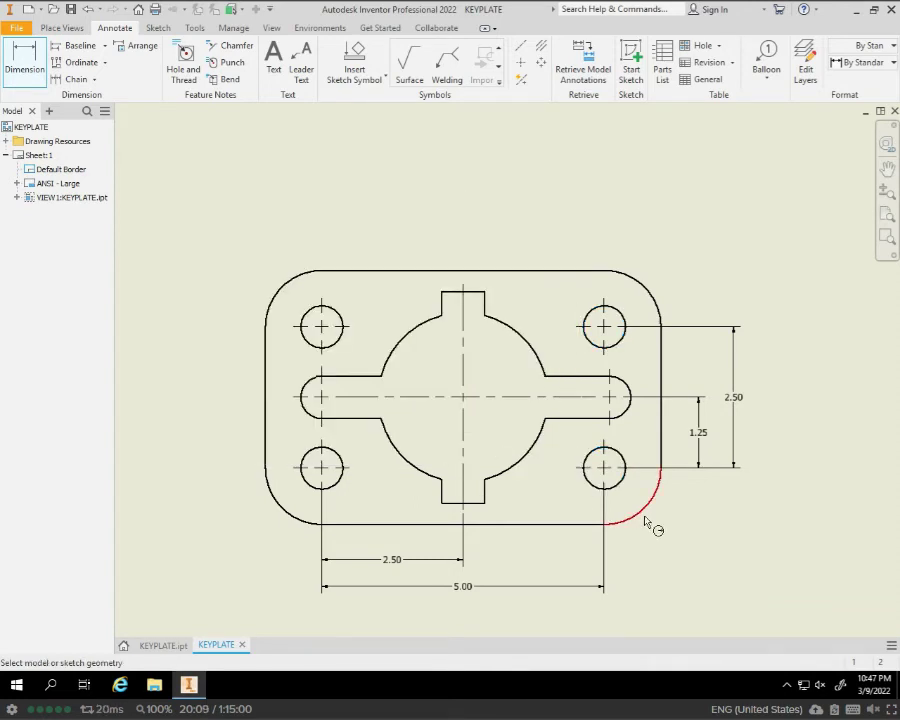
{"action": "left_click", "coordinate": [645, 288]}
Dimension the top-right corner arc as R1.00 with '4 PLACES' on a second line
{"action": "key", "text": "Escape"}
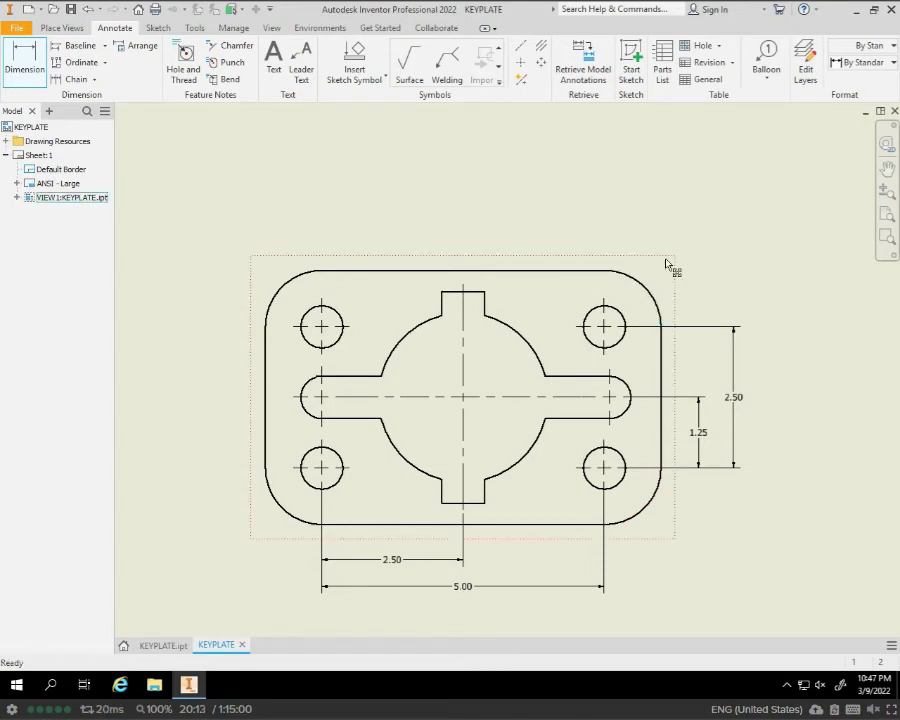
{"action": "left_click", "coordinate": [635, 283]}
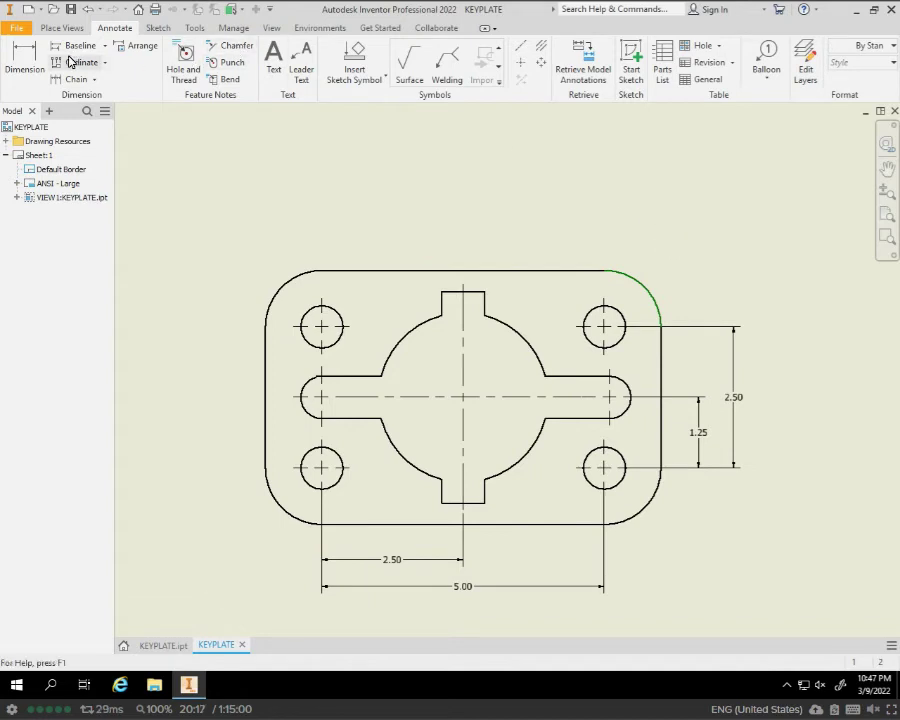
{"action": "left_click", "coordinate": [27, 57]}
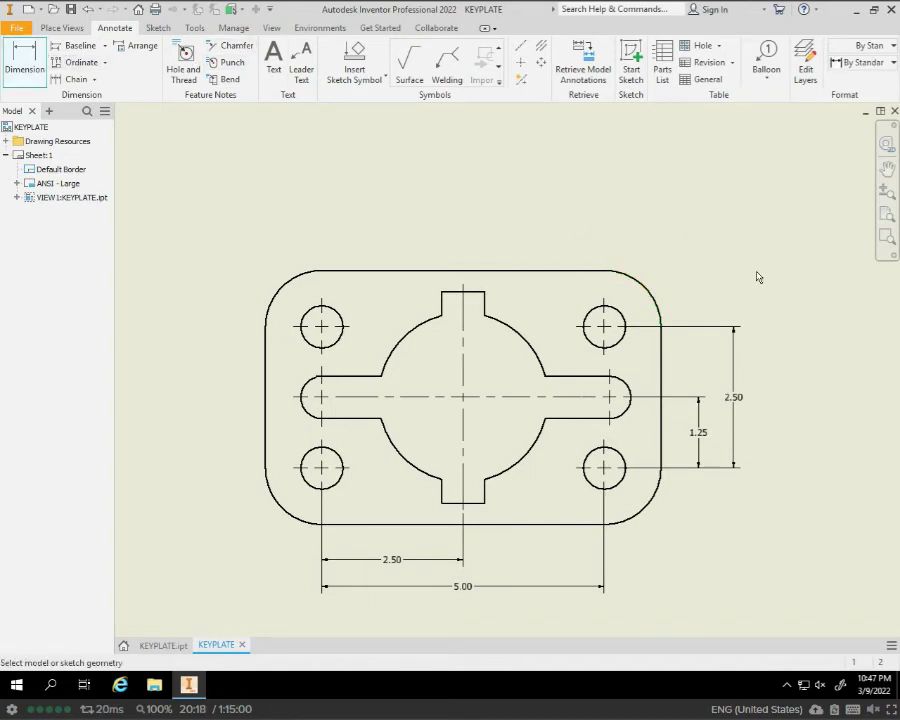
{"action": "left_click", "coordinate": [640, 282]}
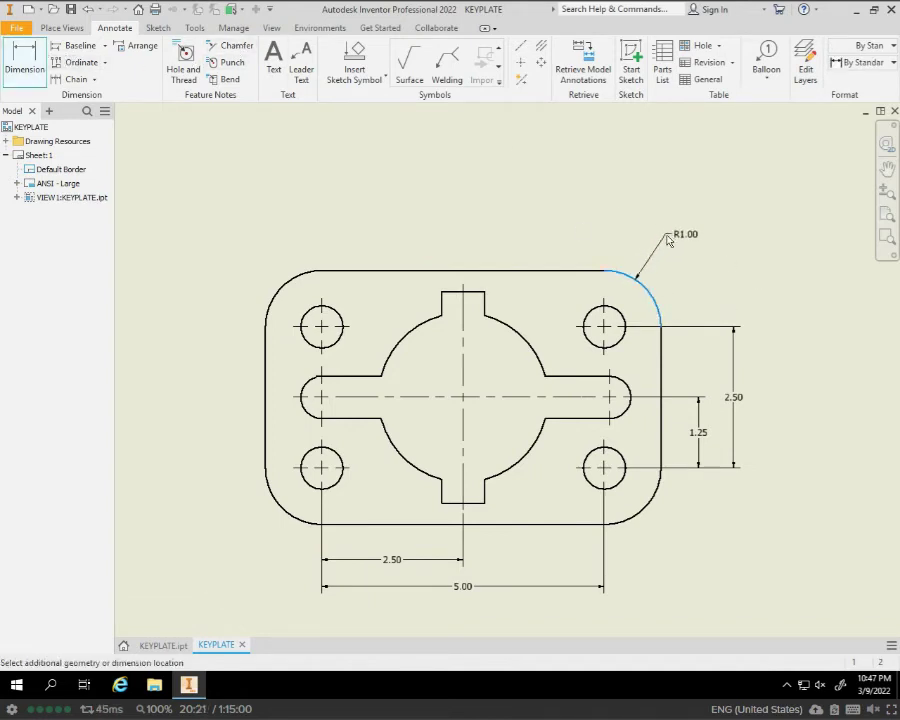
{"action": "left_click", "coordinate": [668, 240]}
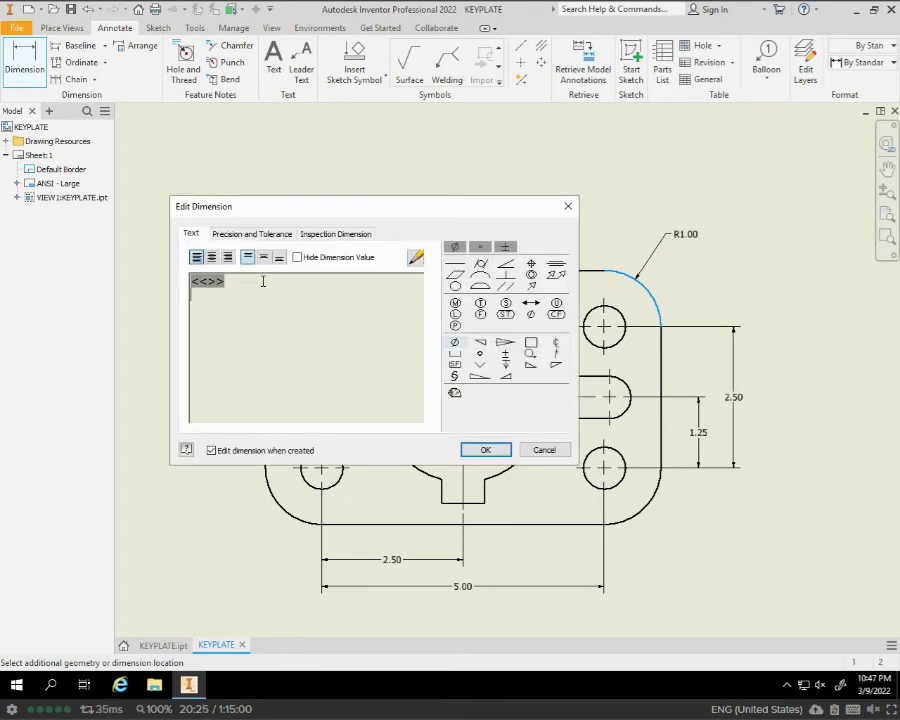
{"action": "key", "text": "Return"}
{"action": "type", "text": "4 PLACES"}
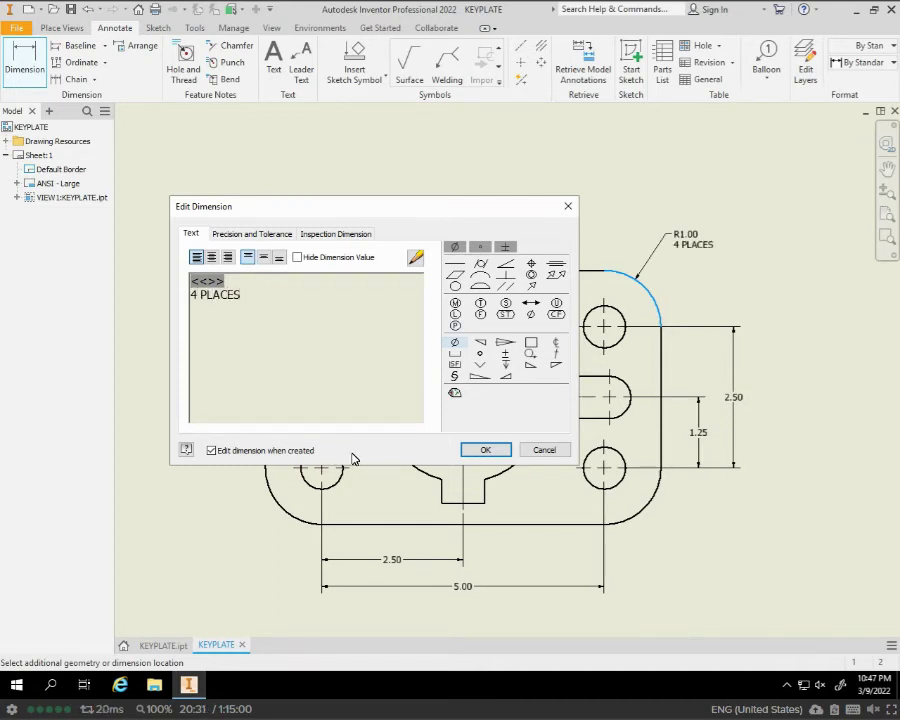
{"action": "left_click", "coordinate": [477, 454]}
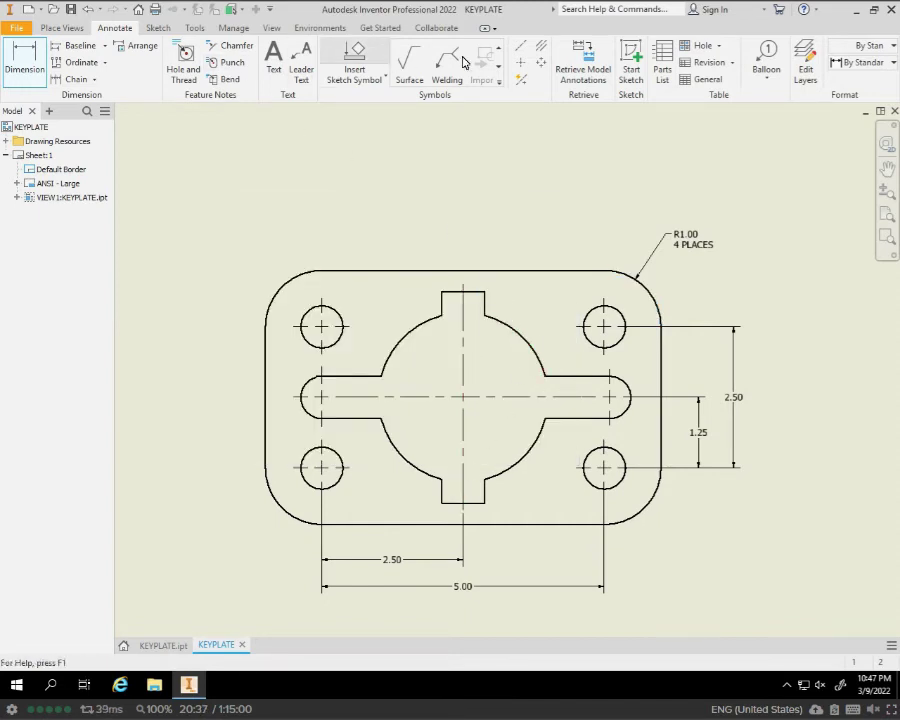
Dimension the centre cutout's upper-left arc as R1.50 and the slot's left end arc as R.38
{"action": "left_click", "coordinate": [32, 52]}
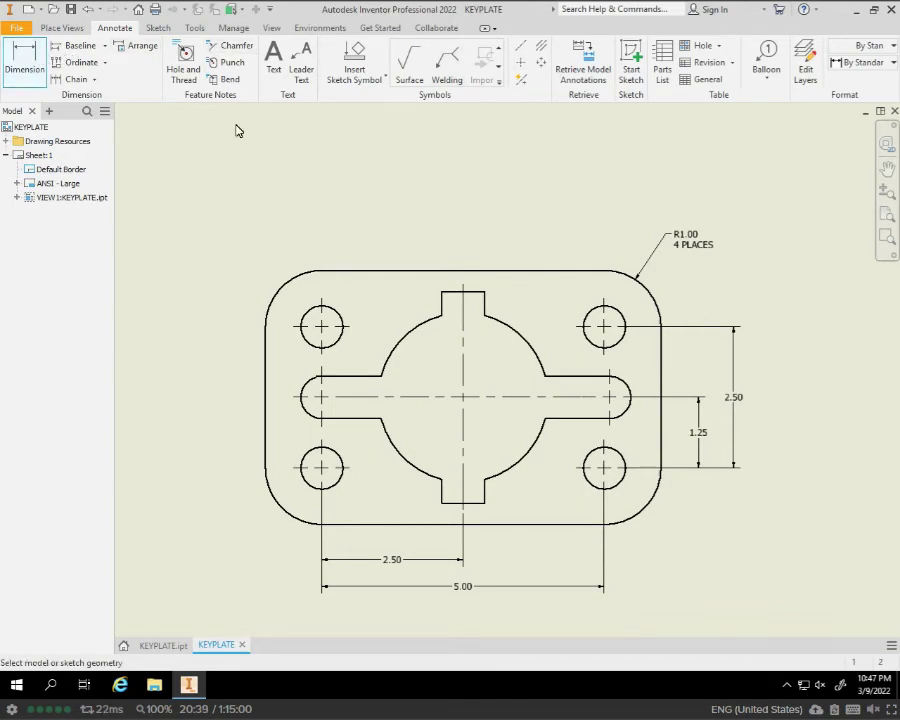
{"action": "left_click", "coordinate": [415, 331]}
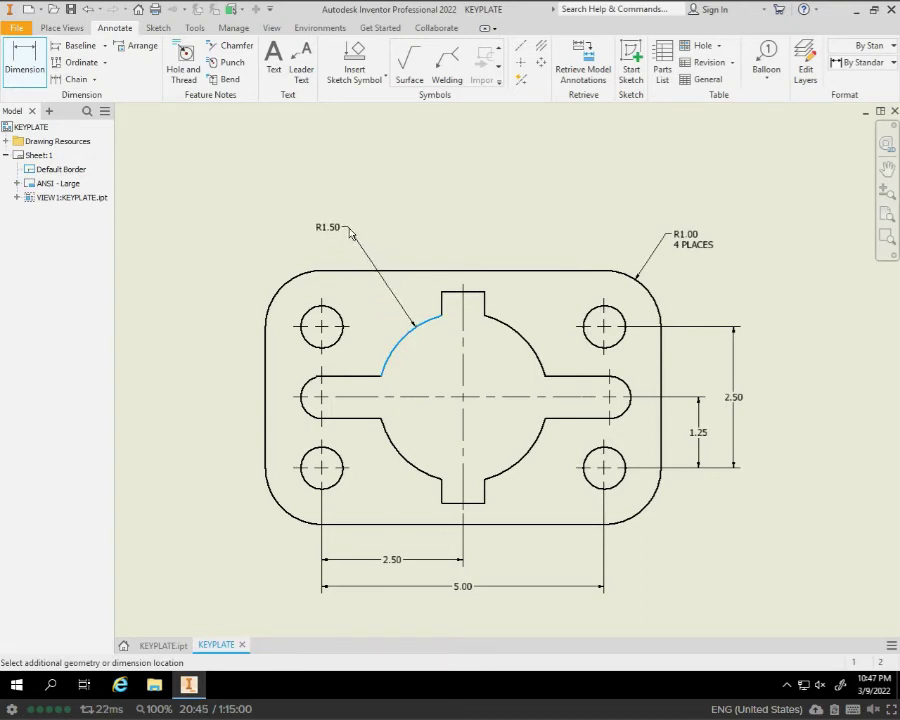
{"action": "left_click", "coordinate": [360, 234]}
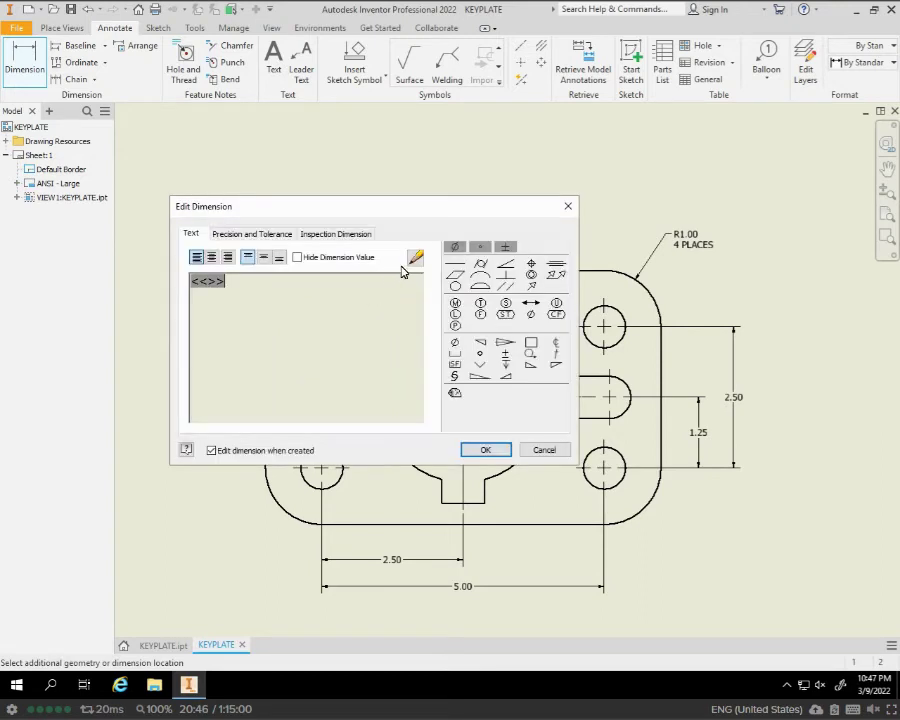
{"action": "left_click", "coordinate": [486, 450]}
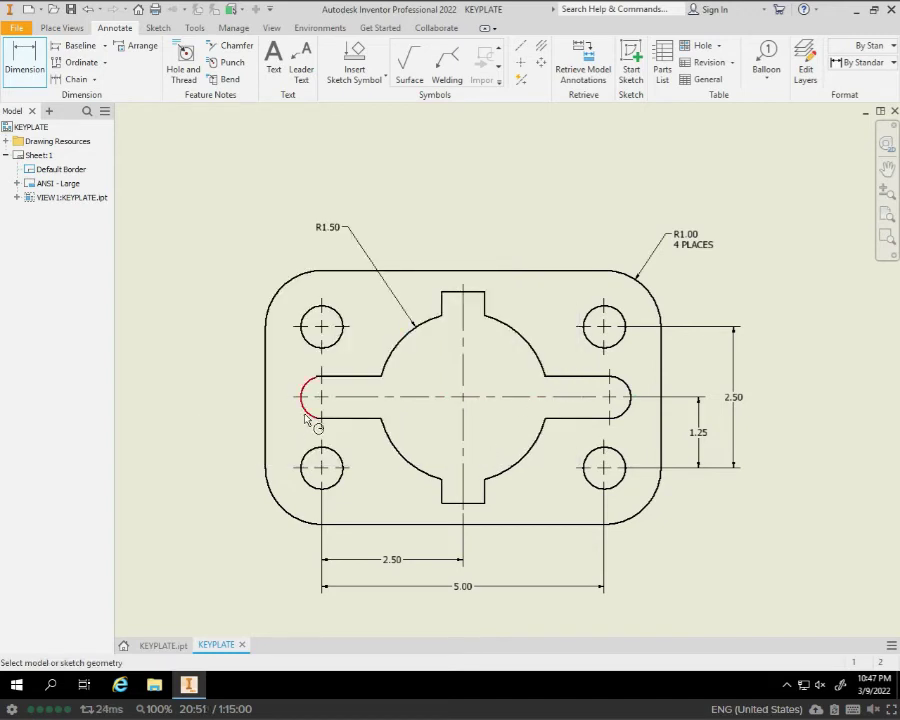
{"action": "left_click", "coordinate": [312, 414]}
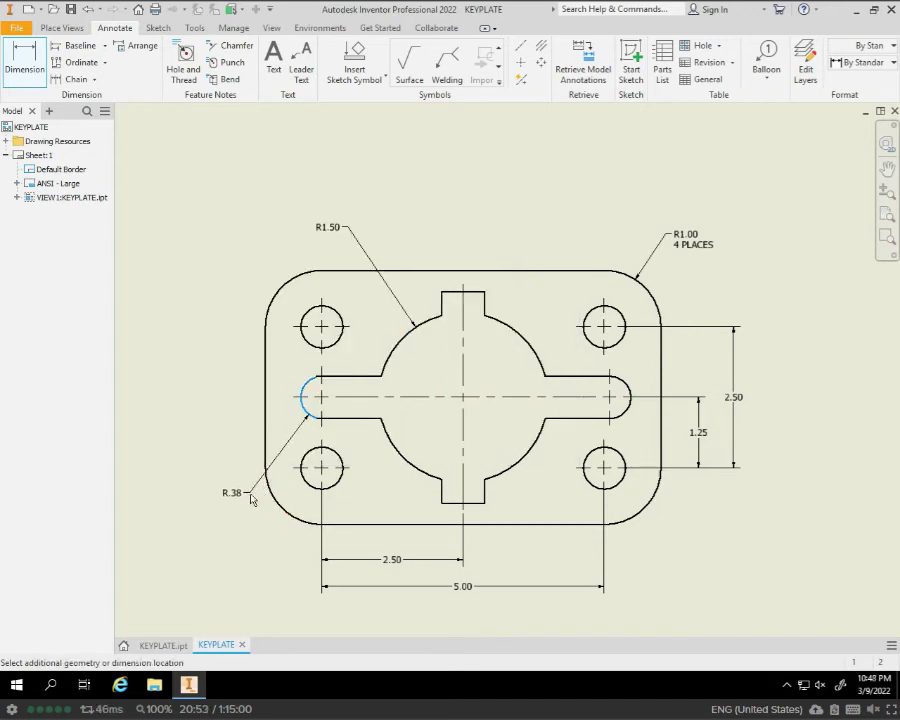
{"action": "left_click", "coordinate": [271, 485]}
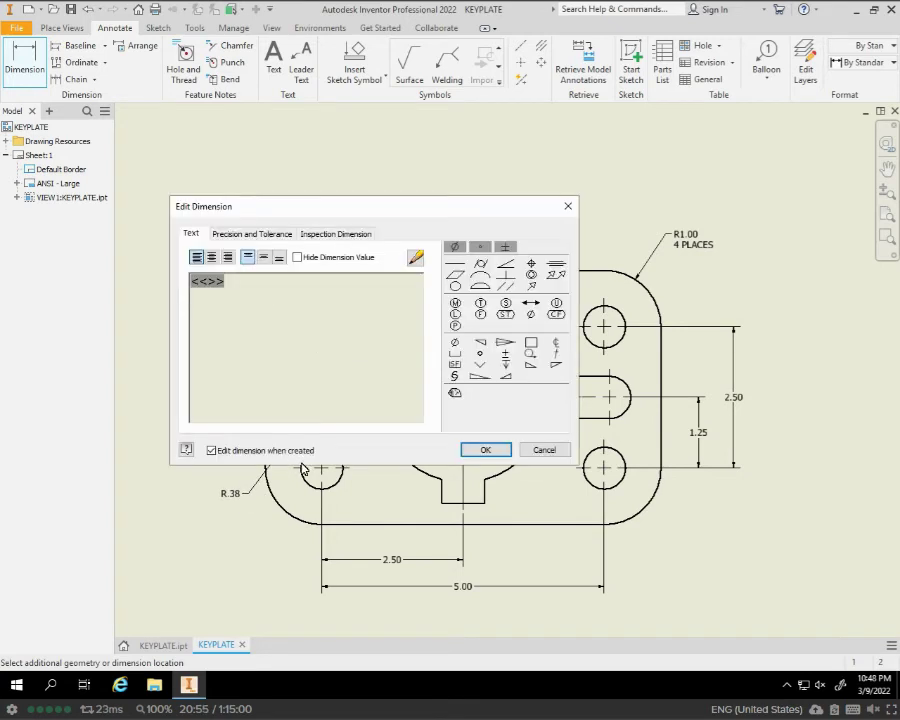
{"action": "left_click", "coordinate": [495, 452]}
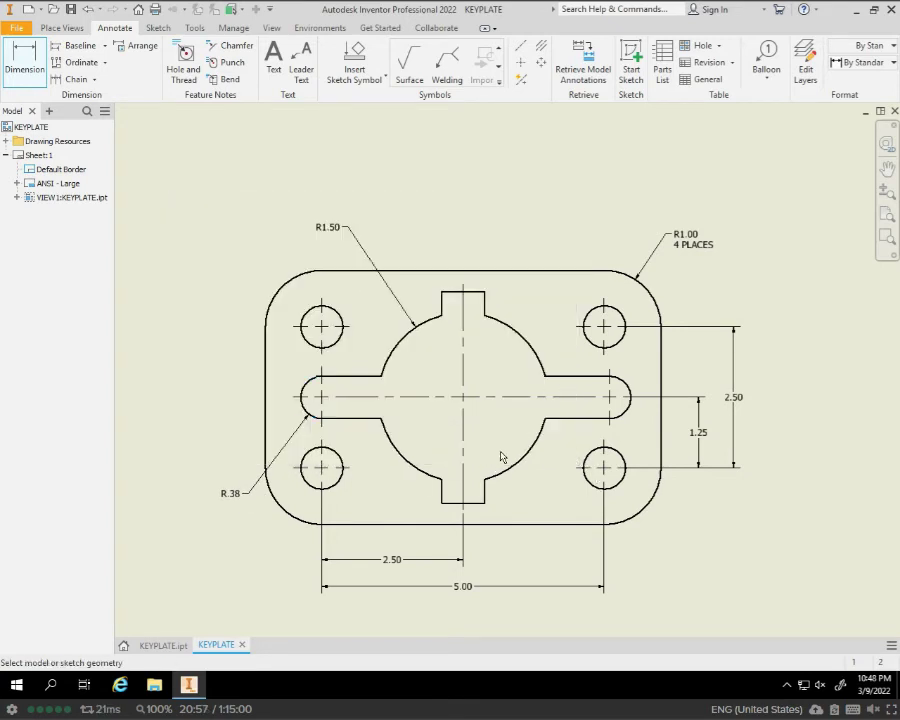
Add a Ø.75 diameter dimension to the lower-right hole with the note 4 HOLES
{"action": "left_click", "coordinate": [625, 485]}
{"action": "left_click", "coordinate": [663, 556]}
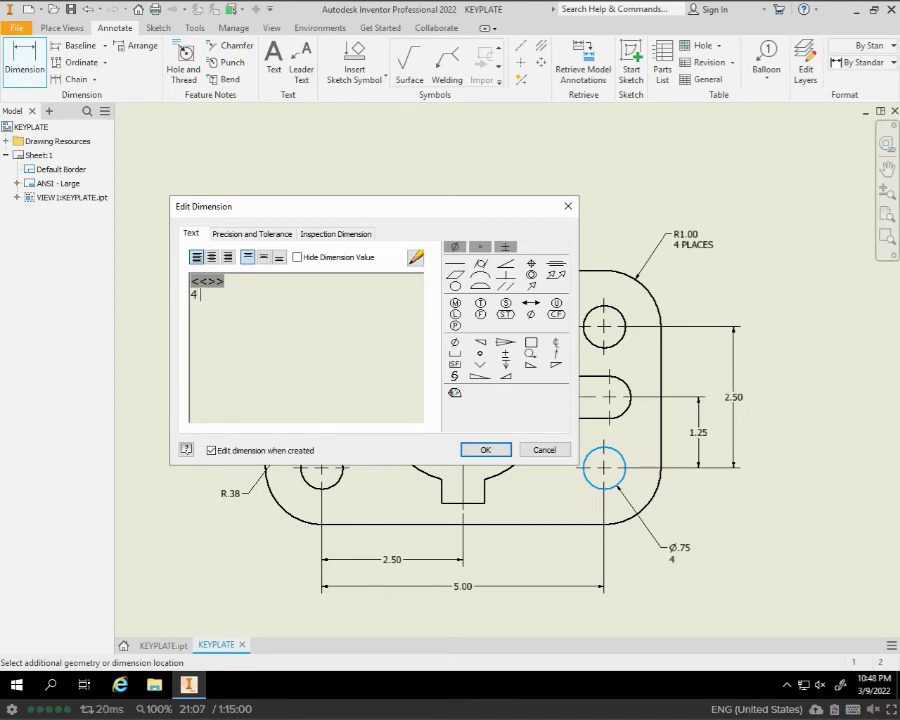
{"action": "type", "text": "4 HOLES"}
{"action": "left_click", "coordinate": [486, 451]}
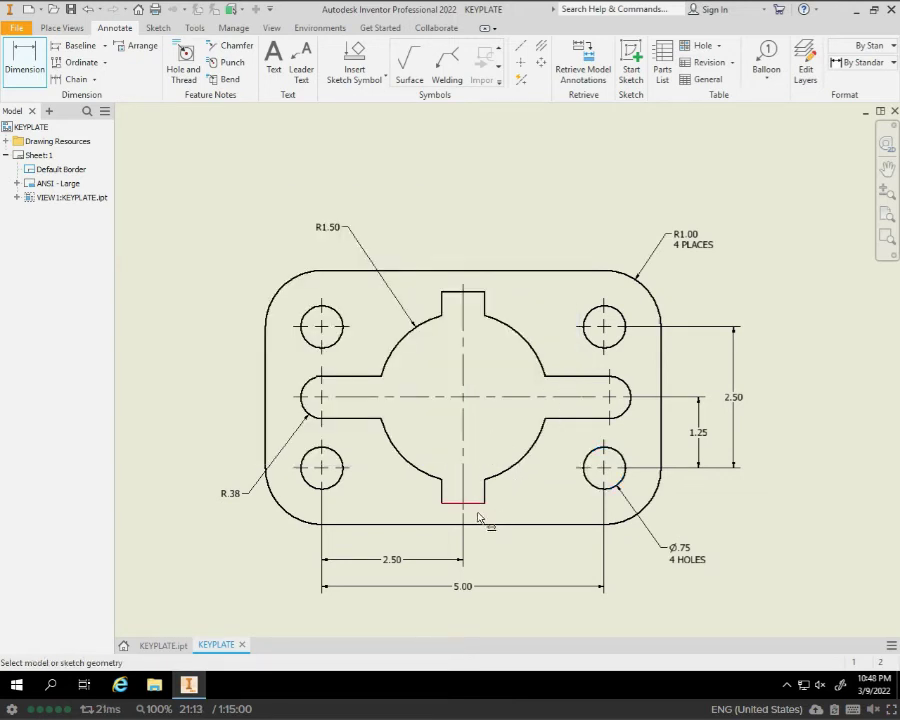
Place a .75 width dimension above the top edge of the upper key tab
{"action": "left_click", "coordinate": [478, 295]}
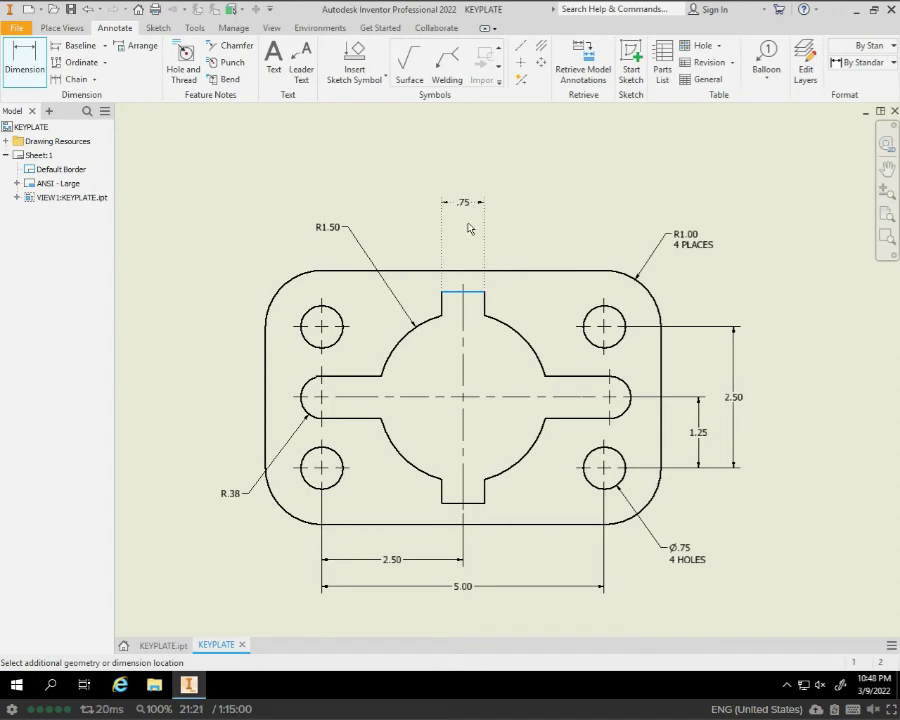
{"action": "left_click", "coordinate": [465, 240]}
{"action": "key", "text": "Return"}
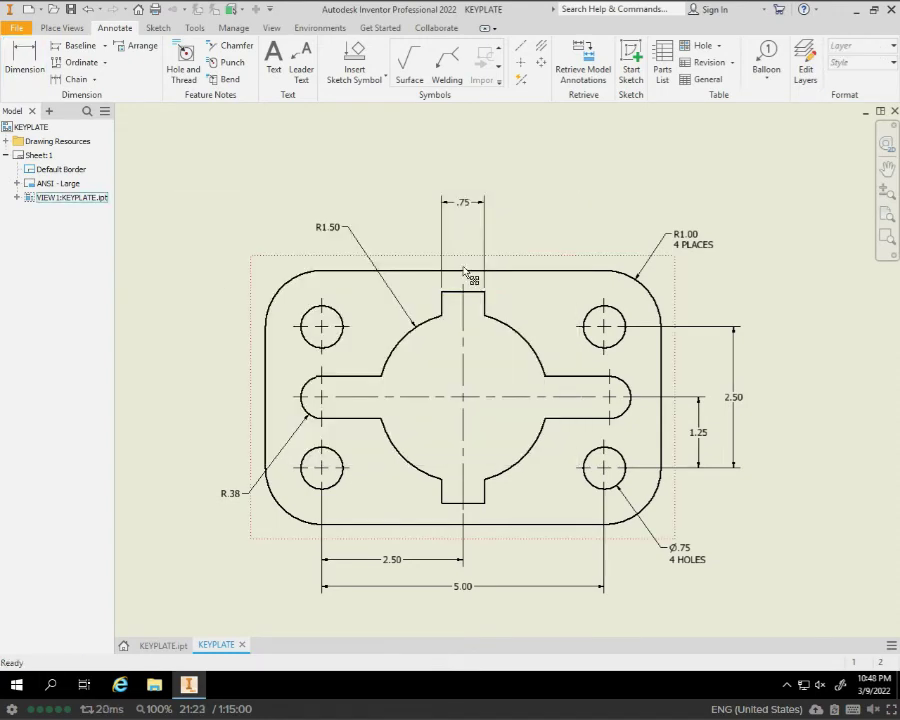
{"action": "scroll", "coordinate": [470, 265], "scroll_direction": "down", "scroll_amount": 5}
{"action": "scroll", "coordinate": [463, 272], "scroll_direction": "up", "scroll_amount": 4}
{"action": "scroll", "coordinate": [463, 272], "scroll_direction": "up", "scroll_amount": 4}
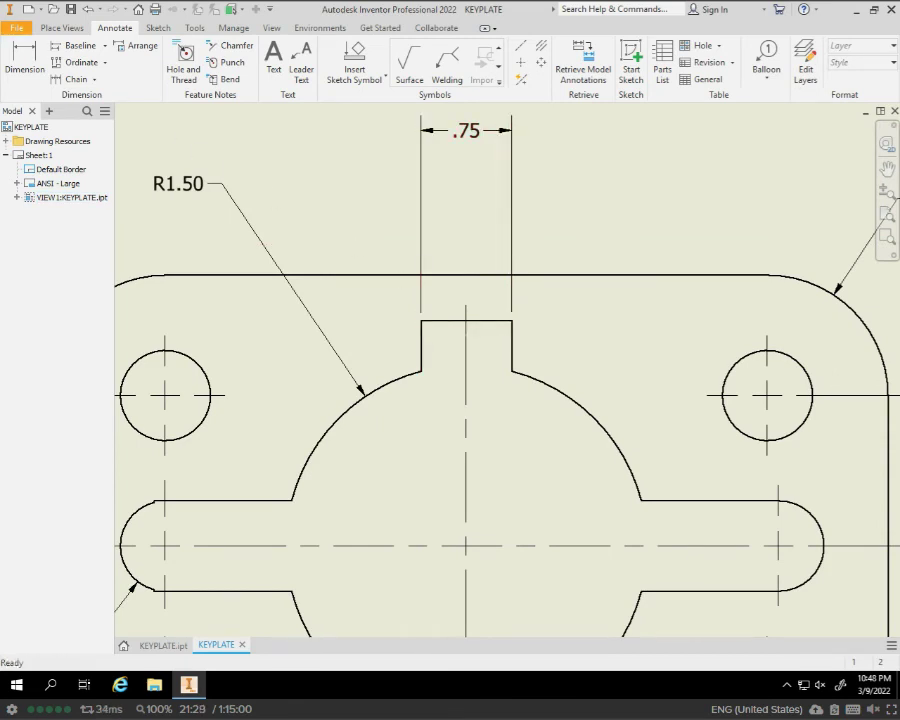
Dimension the tab's edge to the vertical centerline as .38, placed above the tab
{"action": "left_click", "coordinate": [15, 40]}
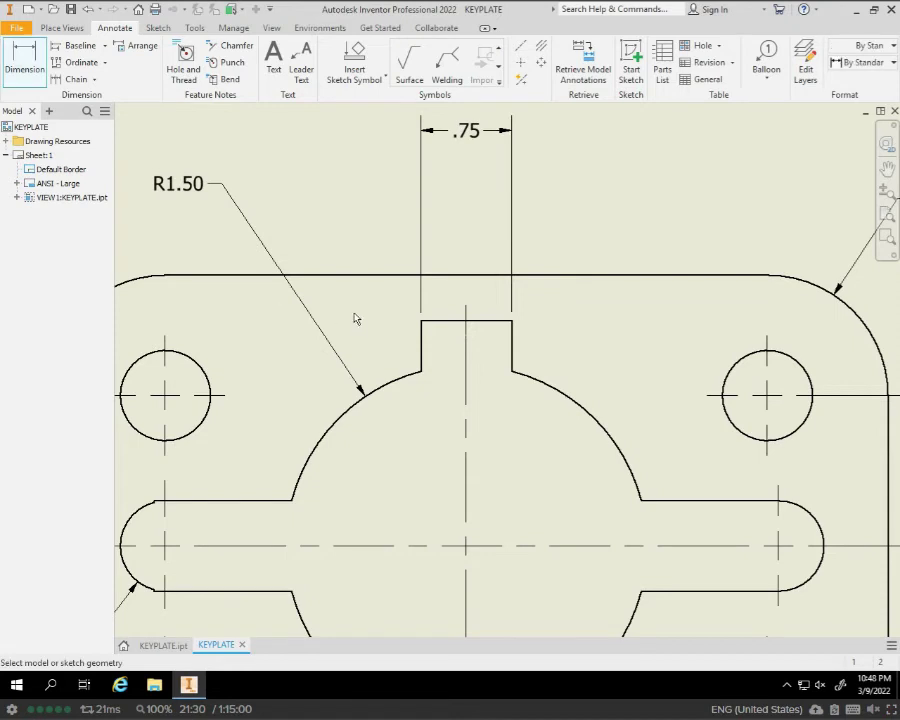
{"action": "left_click", "coordinate": [424, 321]}
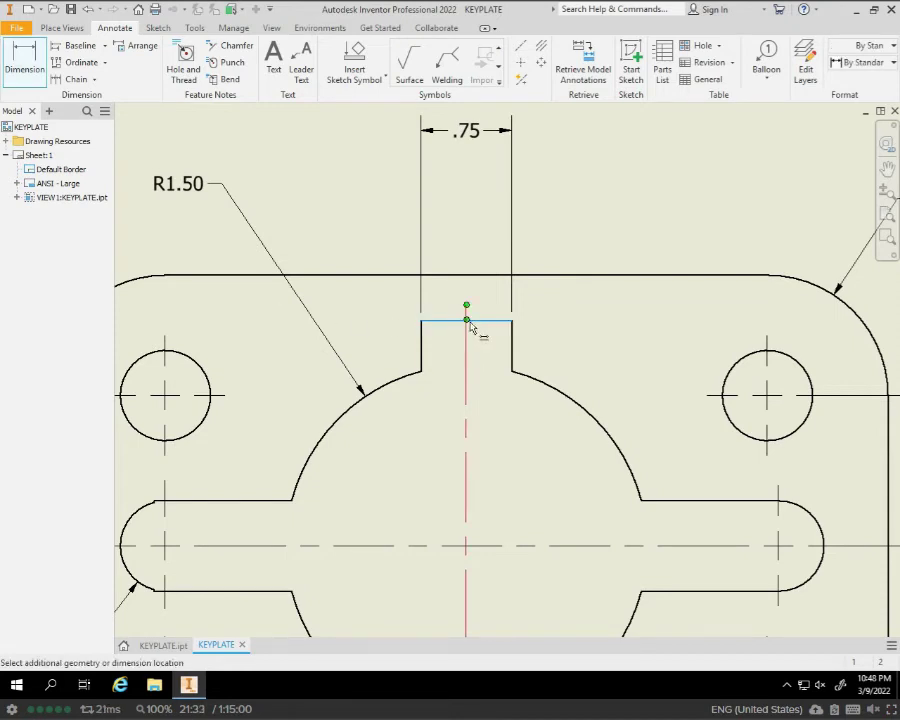
{"action": "left_click", "coordinate": [468, 322]}
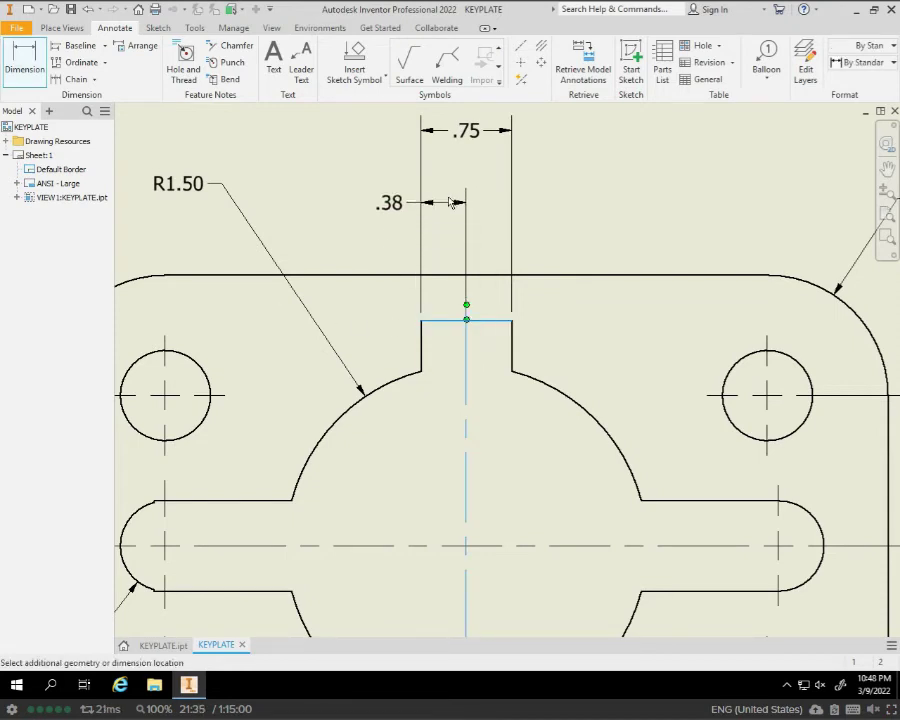
{"action": "left_click", "coordinate": [446, 198]}
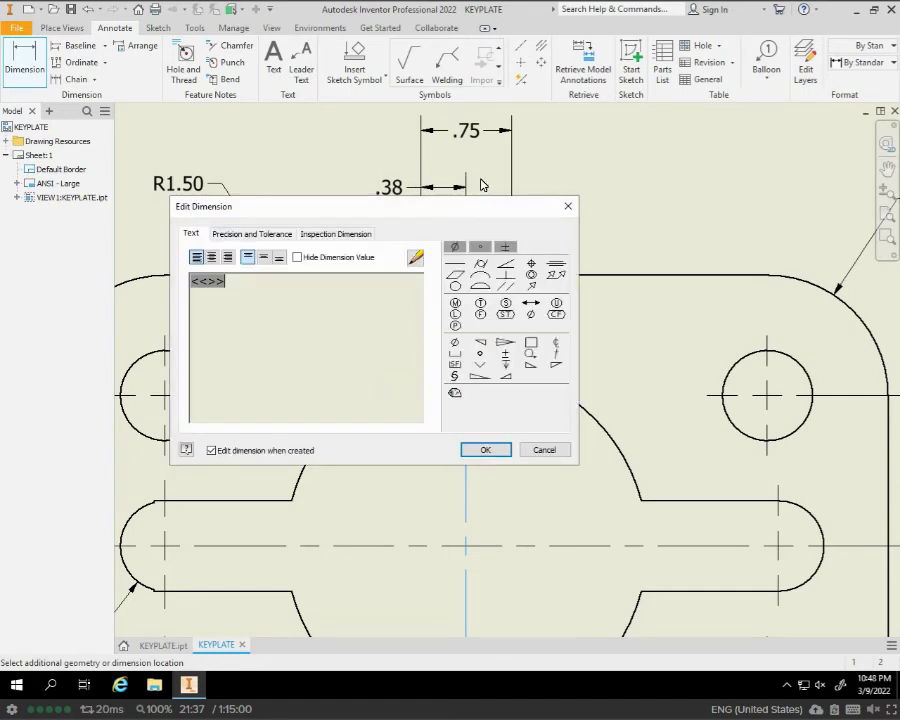
{"action": "left_click", "coordinate": [464, 450]}
{"action": "scroll", "coordinate": [633, 177], "scroll_direction": "up", "scroll_amount": 5}
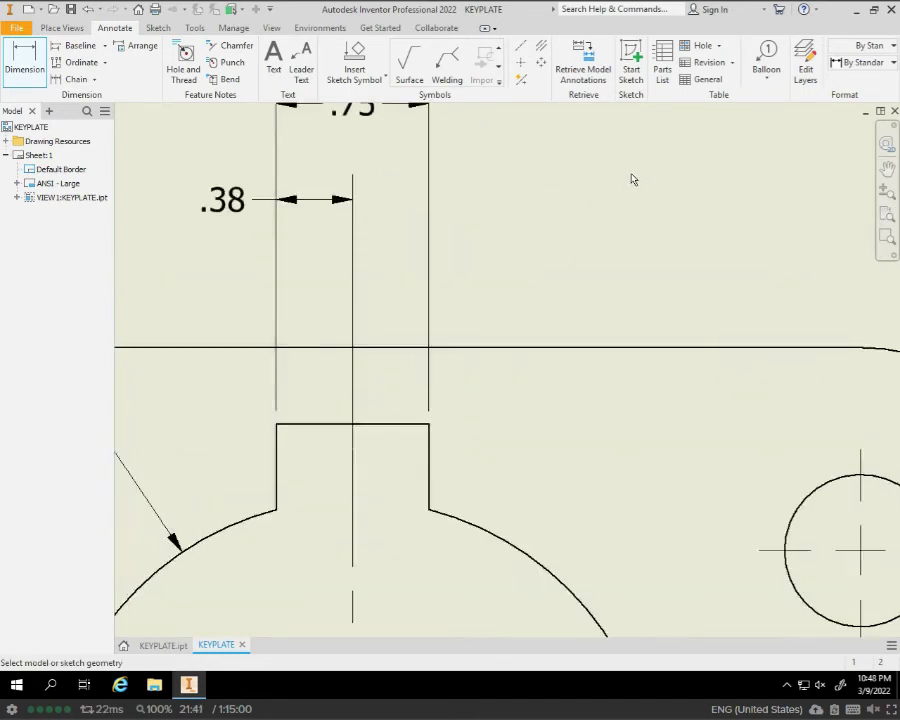
{"action": "scroll", "coordinate": [630, 181], "scroll_direction": "down", "scroll_amount": 5}
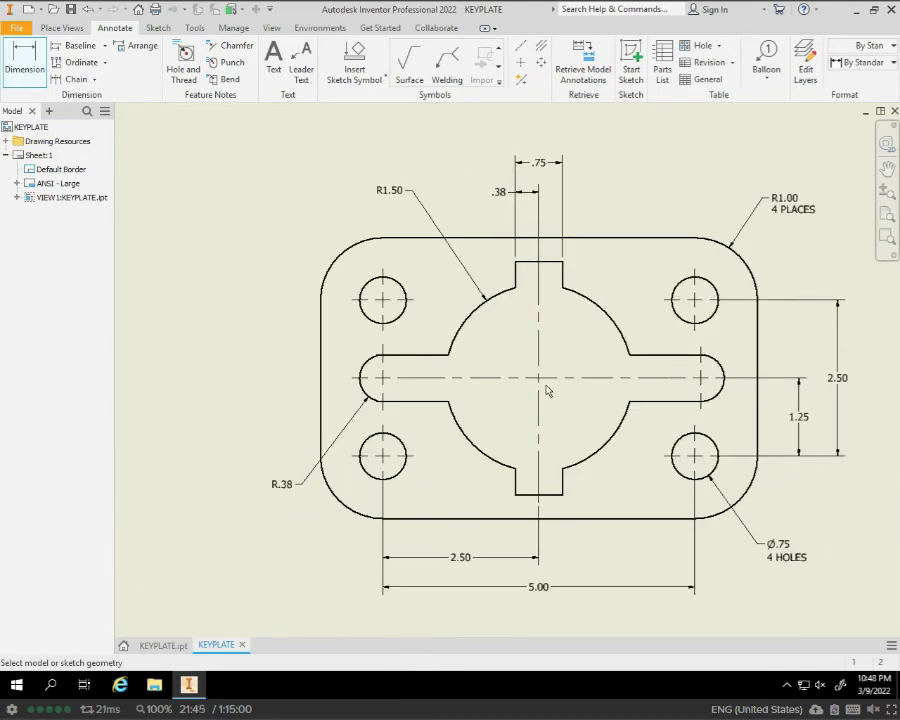
Add a 1.88 height dimension from the horizontal centerline to the tab top, right of the tab
{"action": "left_click", "coordinate": [35, 53]}
{"action": "left_click", "coordinate": [25, 62]}
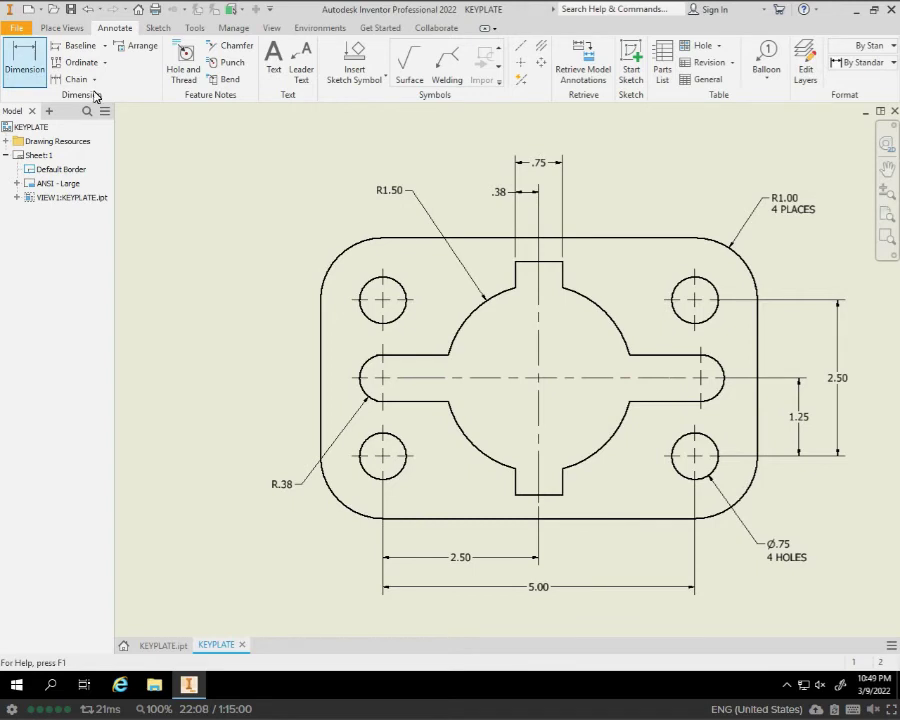
{"action": "left_click", "coordinate": [541, 377]}
{"action": "left_click", "coordinate": [549, 266]}
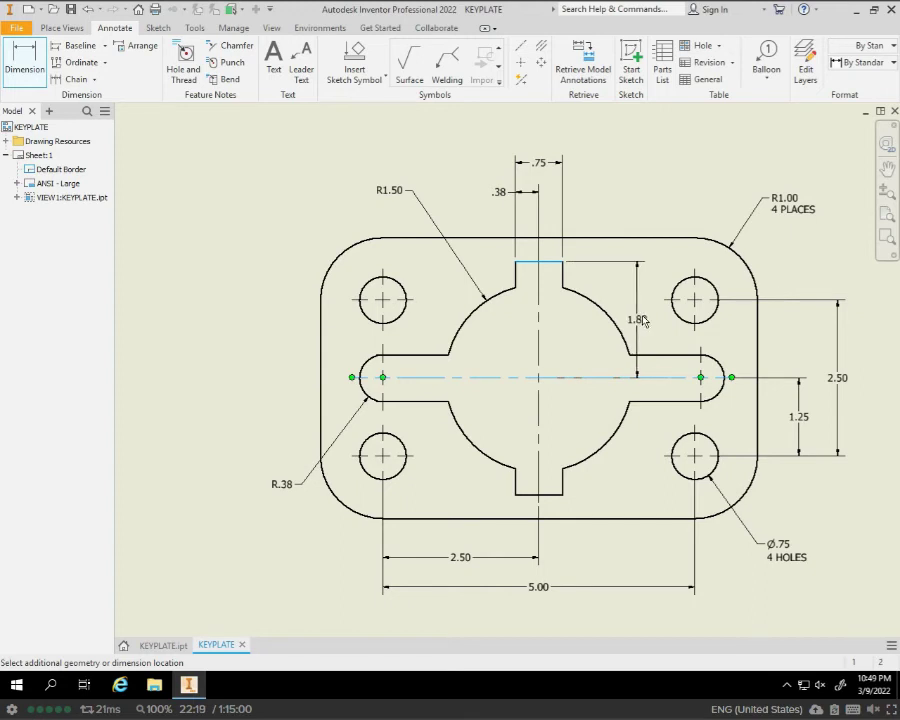
{"action": "left_click", "coordinate": [643, 320]}
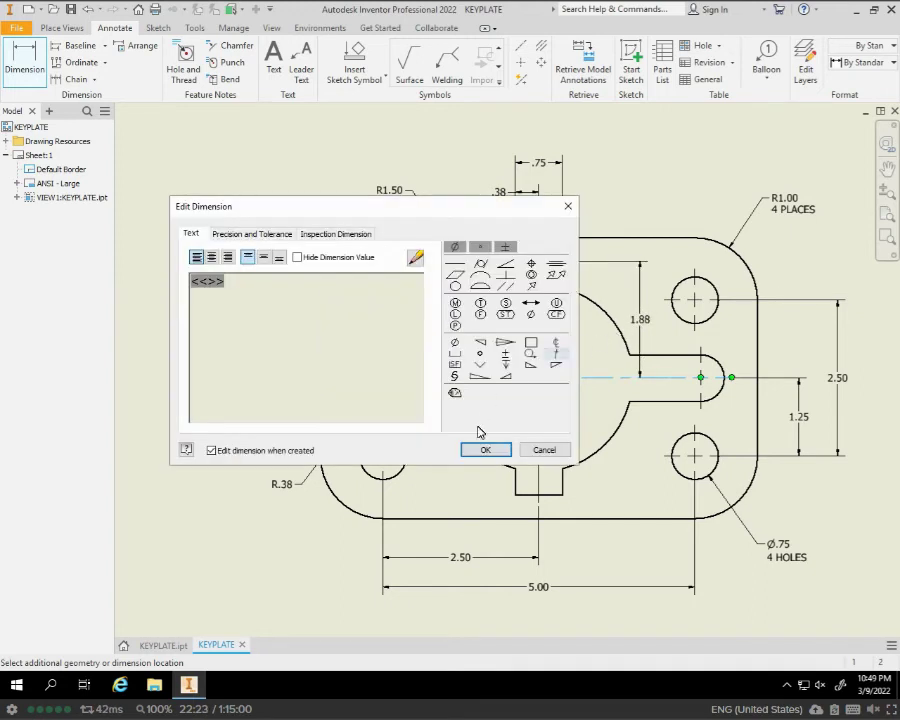
{"action": "left_click", "coordinate": [482, 448]}
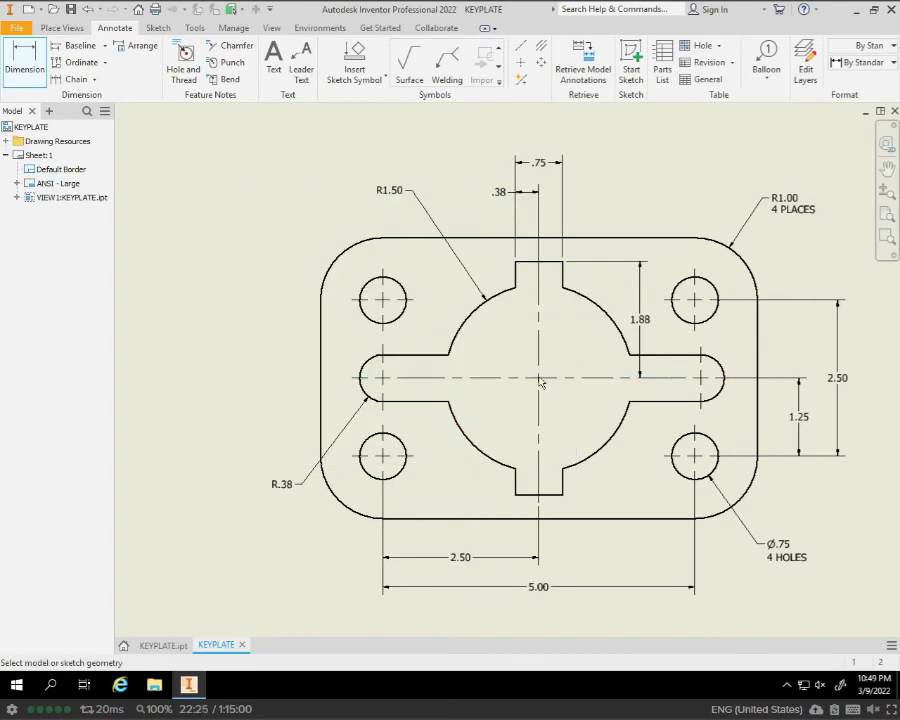
{"action": "mouse_move", "coordinate": [544, 372]}
{"action": "middle_mouse_down"}
{"action": "mouse_move", "coordinate": [514, 358]}
{"action": "mouse_move", "coordinate": [458, 360]}
{"action": "mouse_move", "coordinate": [486, 340]}
{"action": "middle_mouse_up"}
{"action": "scroll", "coordinate": [502, 327], "scroll_direction": "down", "scroll_amount": 5}
{"action": "scroll", "coordinate": [502, 327], "scroll_direction": "up", "scroll_amount": 6}
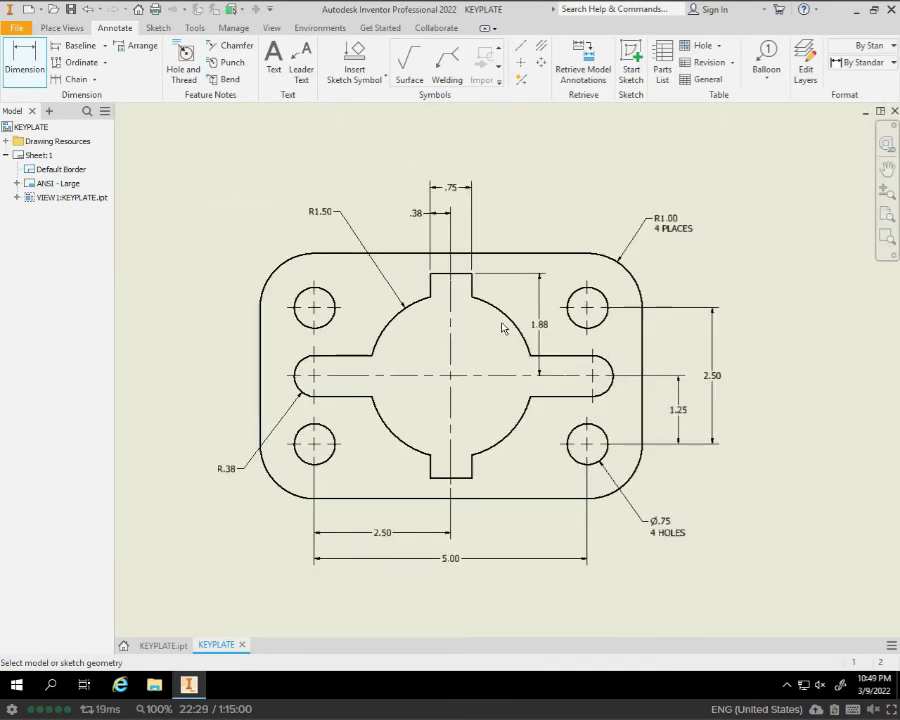
Project an isometric view from the base view to the sheet's upper right
{"action": "scroll", "coordinate": [502, 327], "scroll_direction": "up", "scroll_amount": 2}
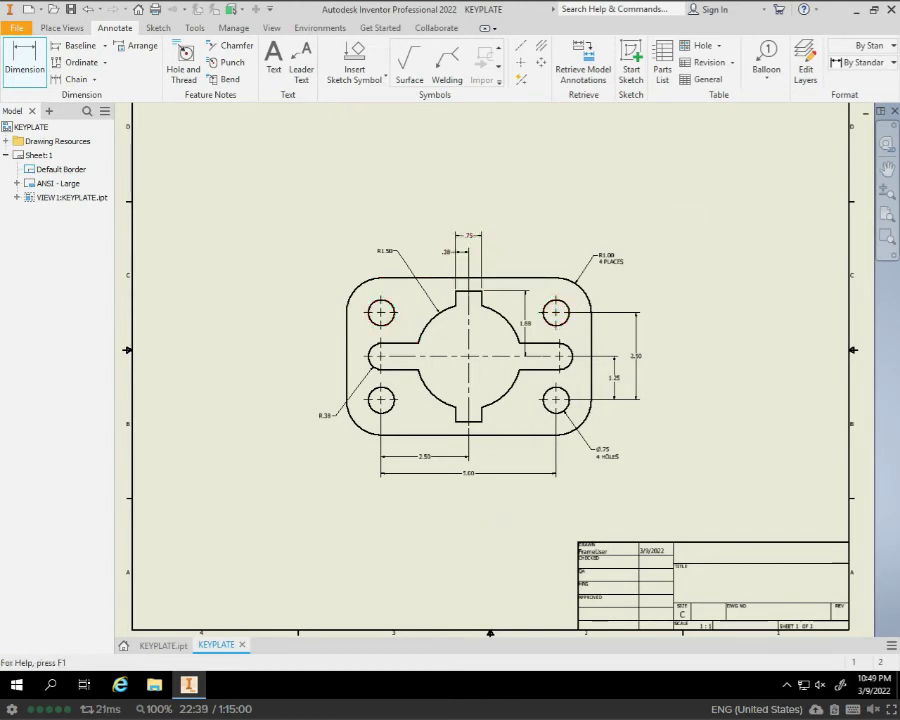
{"action": "left_click", "coordinate": [62, 28]}
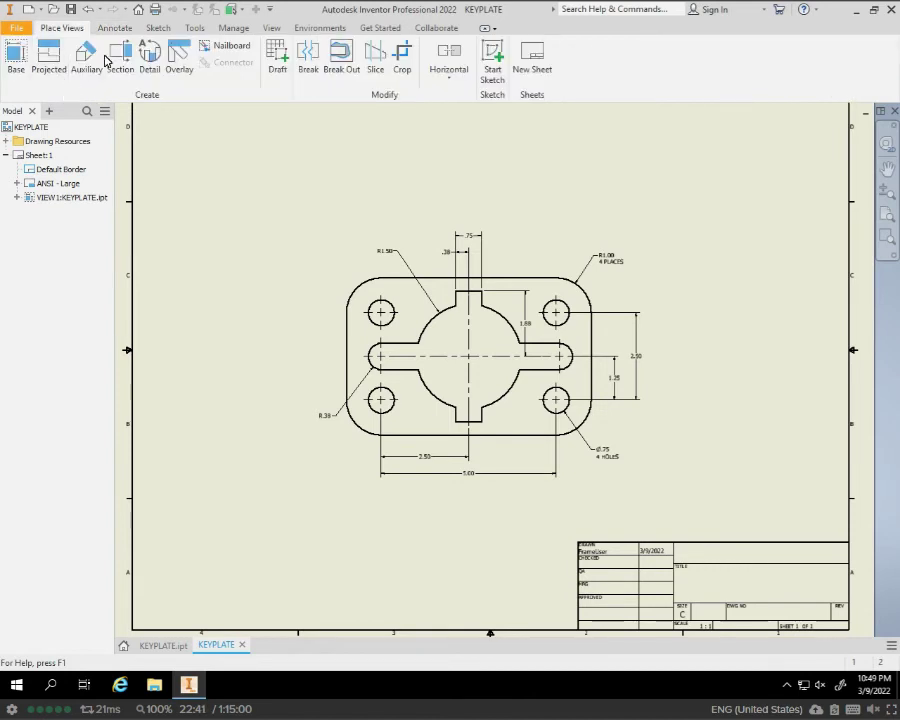
{"action": "left_click", "coordinate": [62, 56]}
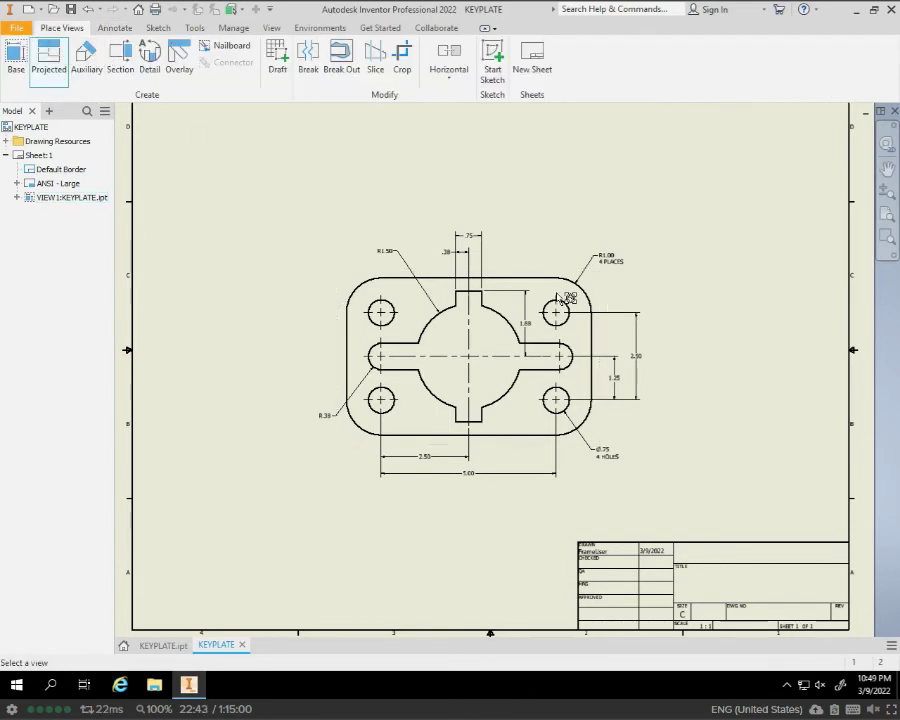
{"action": "left_click", "coordinate": [562, 304]}
{"action": "middle_click_drag", "start_coordinate": [723, 190], "coordinate": [553, 441]}
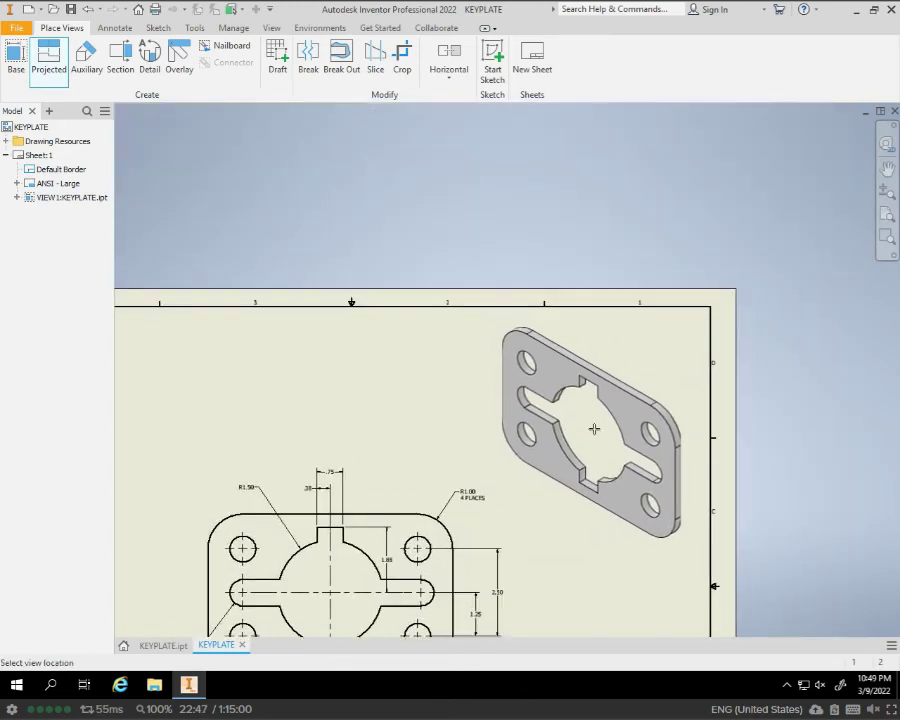
{"action": "left_click", "coordinate": [597, 427]}
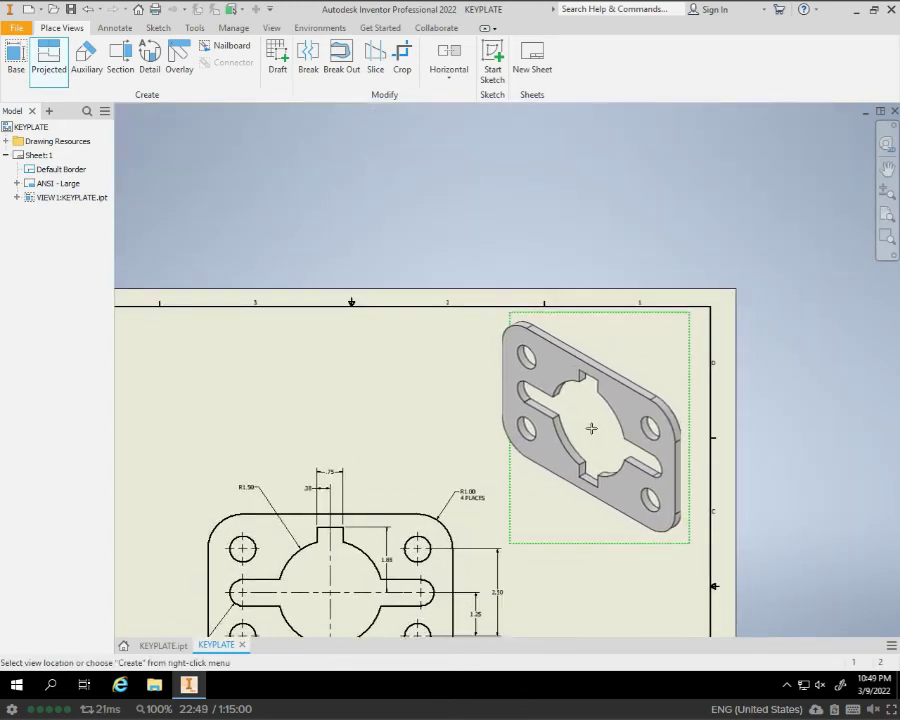
{"action": "right_click", "coordinate": [595, 424]}
{"action": "left_click", "coordinate": [634, 422]}
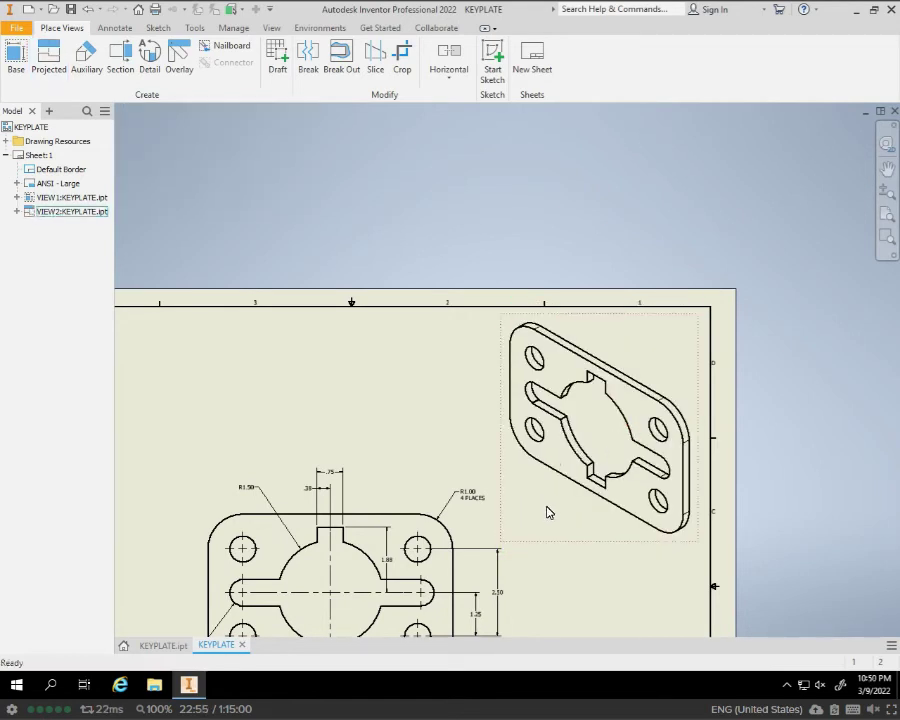
Set the isometric view's display style to Shaded
{"action": "double_click", "coordinate": [548, 506]}
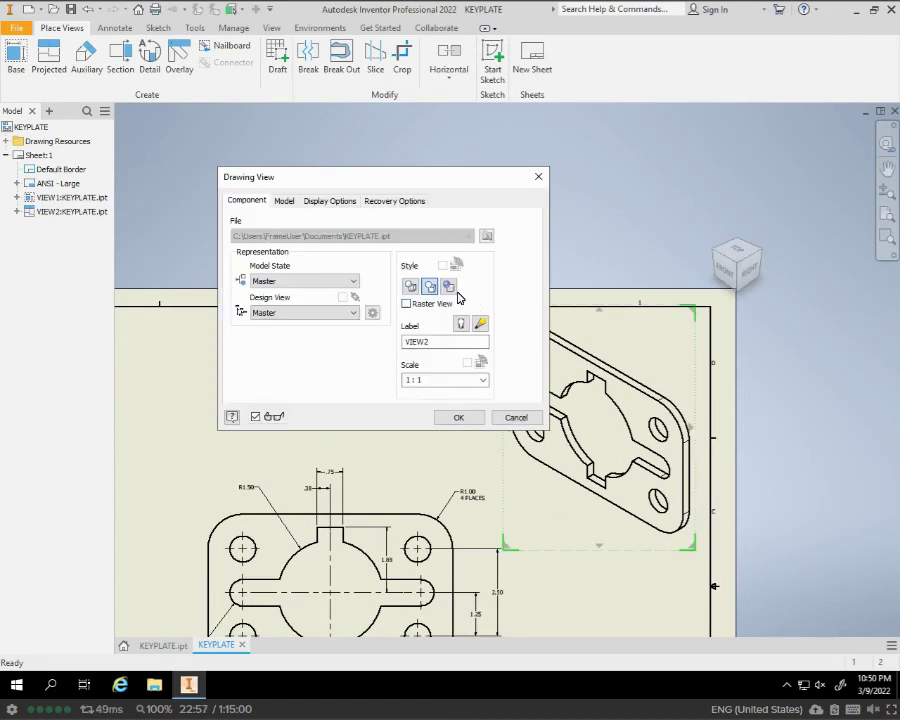
{"action": "left_click", "coordinate": [450, 287]}
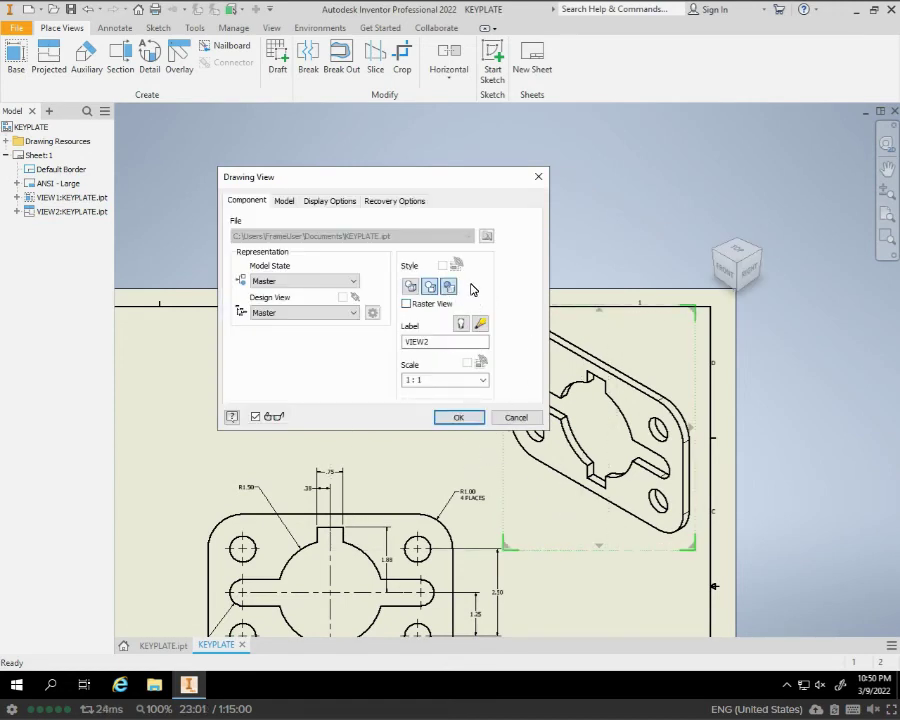
{"action": "left_click", "coordinate": [459, 417]}
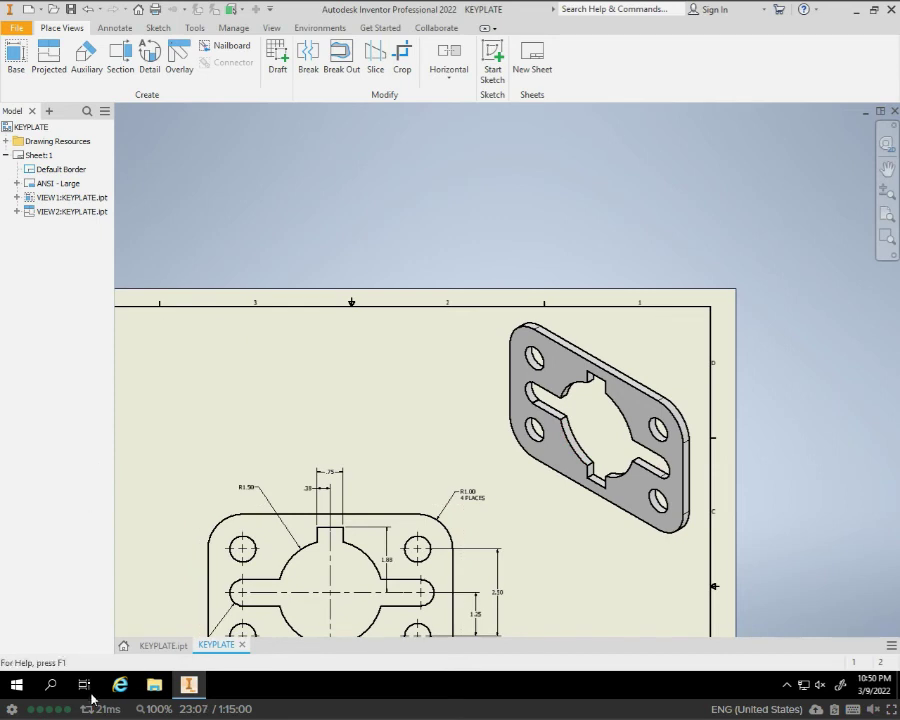
In KEYPLATE.ipt, set Extrusion1's feature appearance to Clear - Blue
{"action": "left_click", "coordinate": [160, 646]}
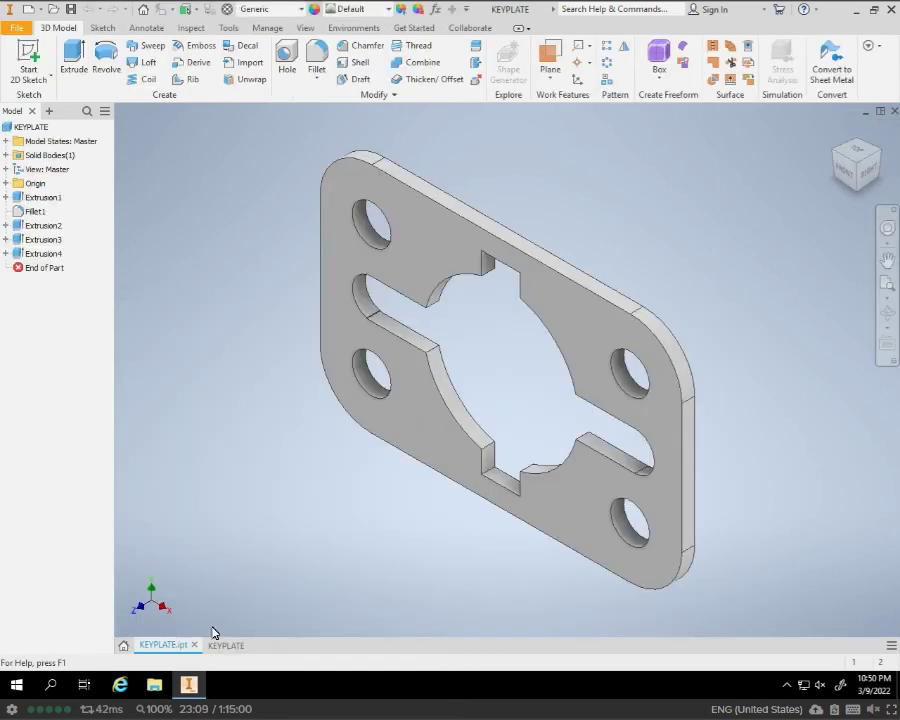
{"action": "left_click", "coordinate": [46, 228]}
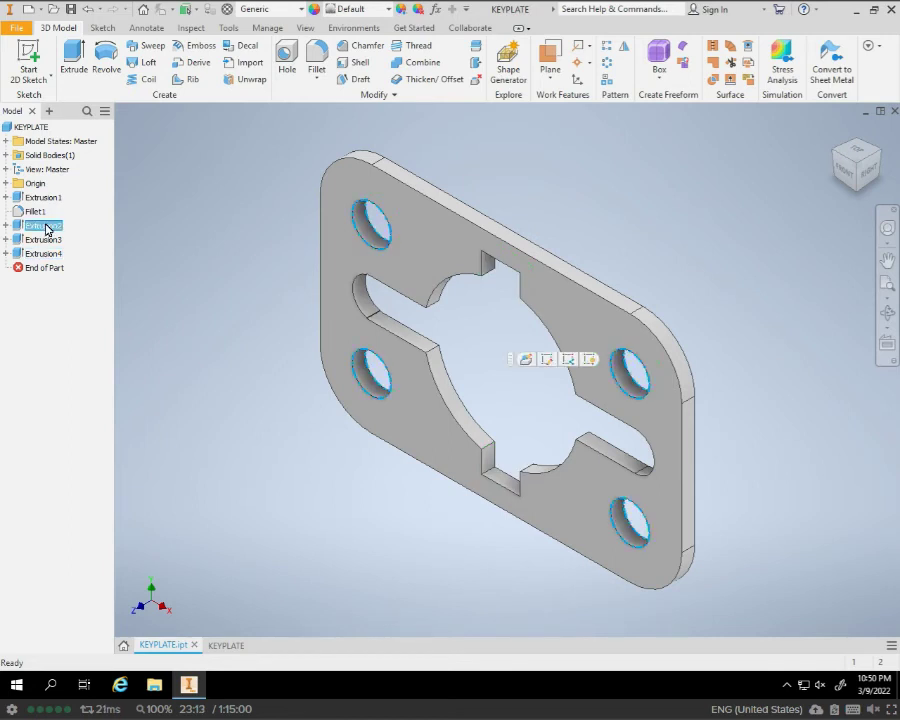
{"action": "left_click", "coordinate": [51, 198]}
{"action": "right_click", "coordinate": [53, 200]}
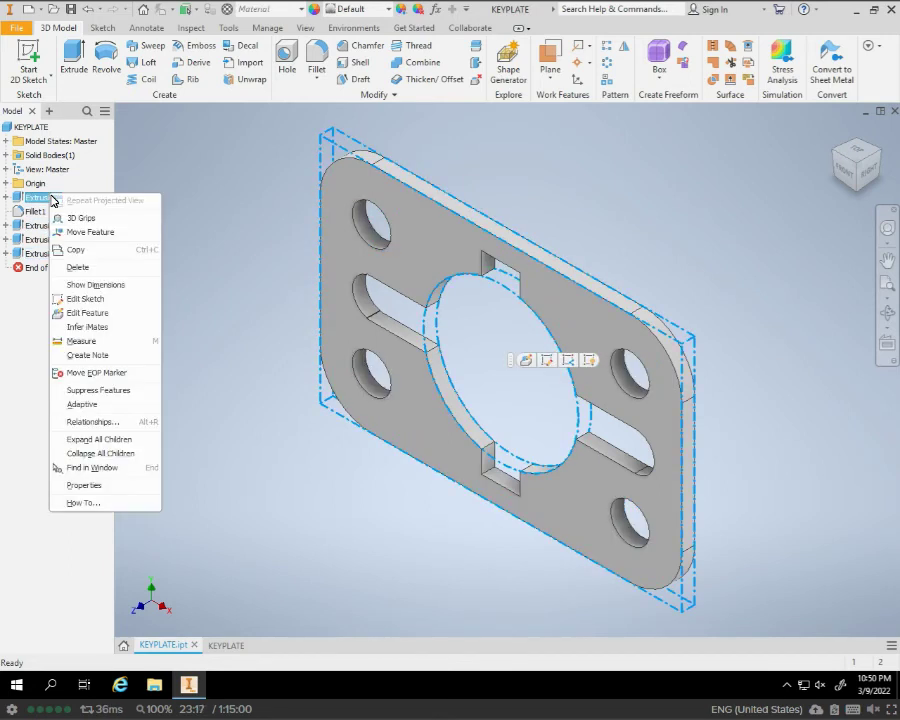
{"action": "left_click", "coordinate": [84, 485]}
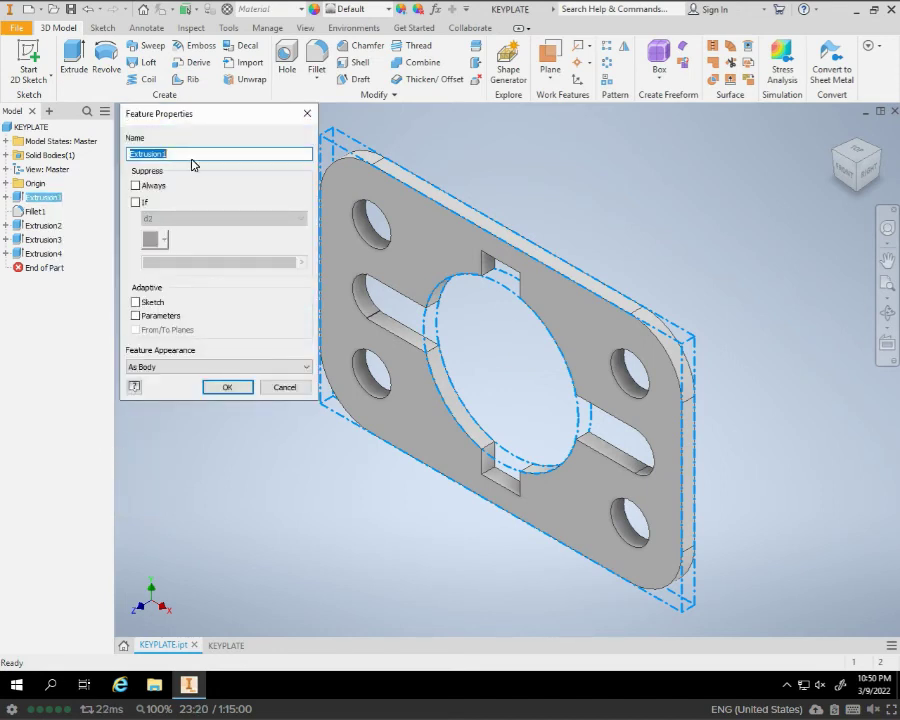
{"action": "left_click", "coordinate": [187, 367]}
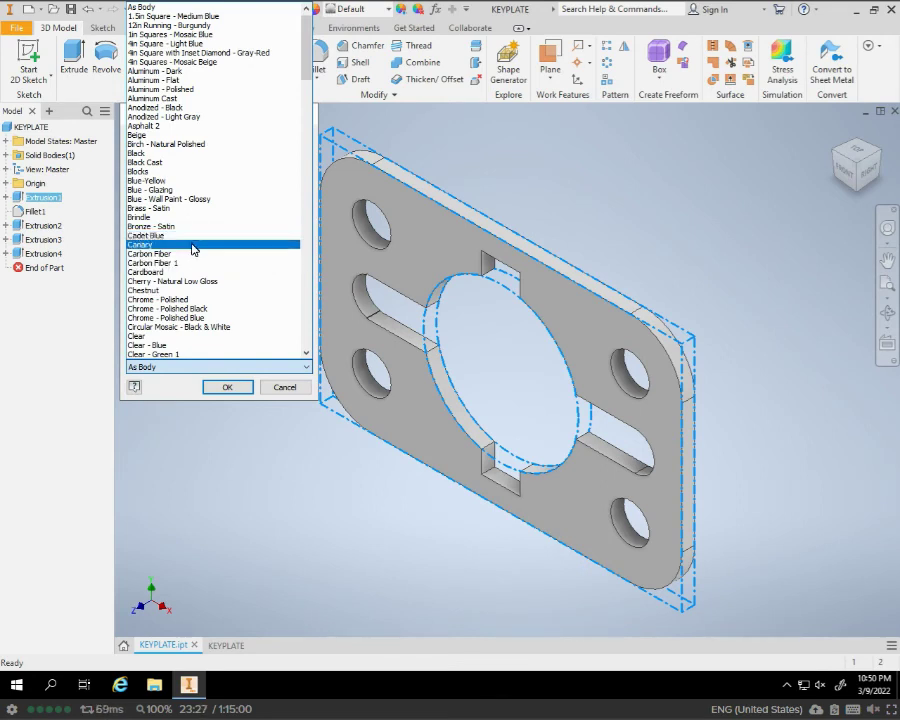
{"action": "left_click", "coordinate": [190, 346]}
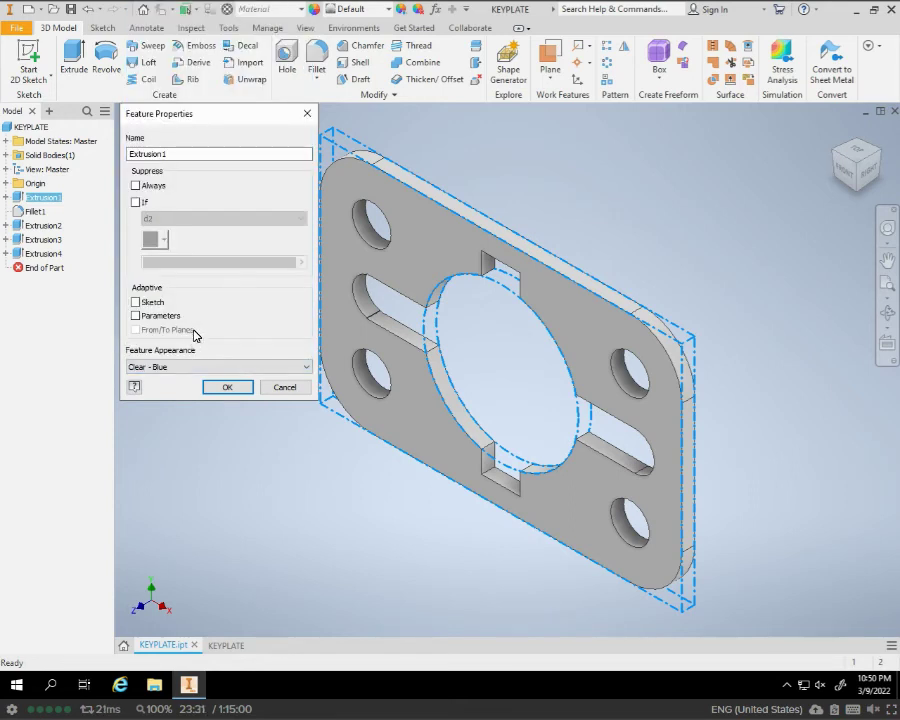
{"action": "left_click", "coordinate": [221, 385]}
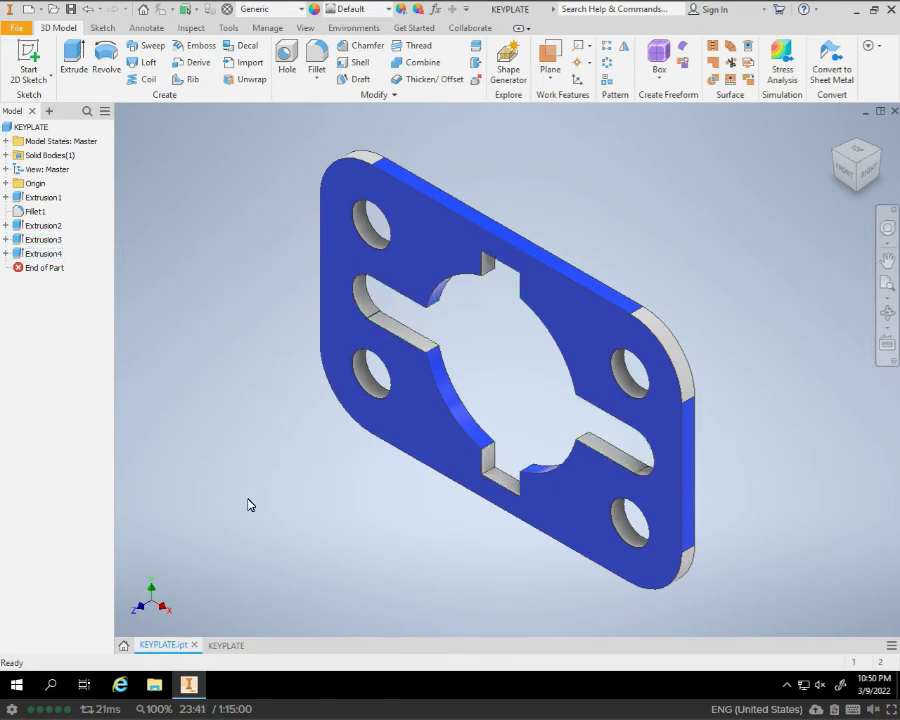
Return to the KEYPLATE drawing and pan the sheet down to the title block
{"action": "left_click", "coordinate": [226, 645]}
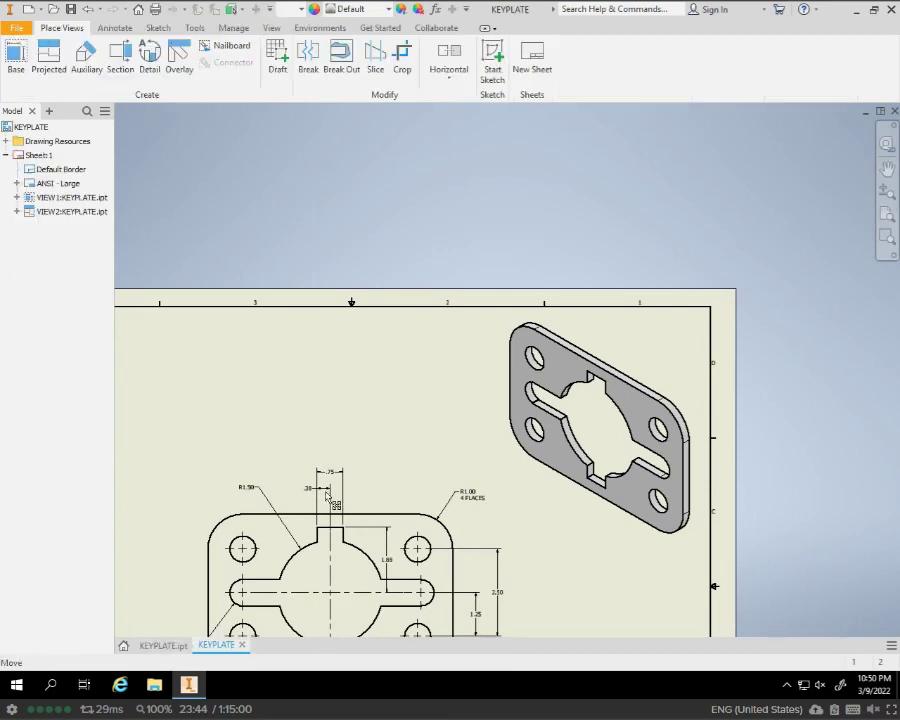
{"action": "left_click", "coordinate": [515, 483]}
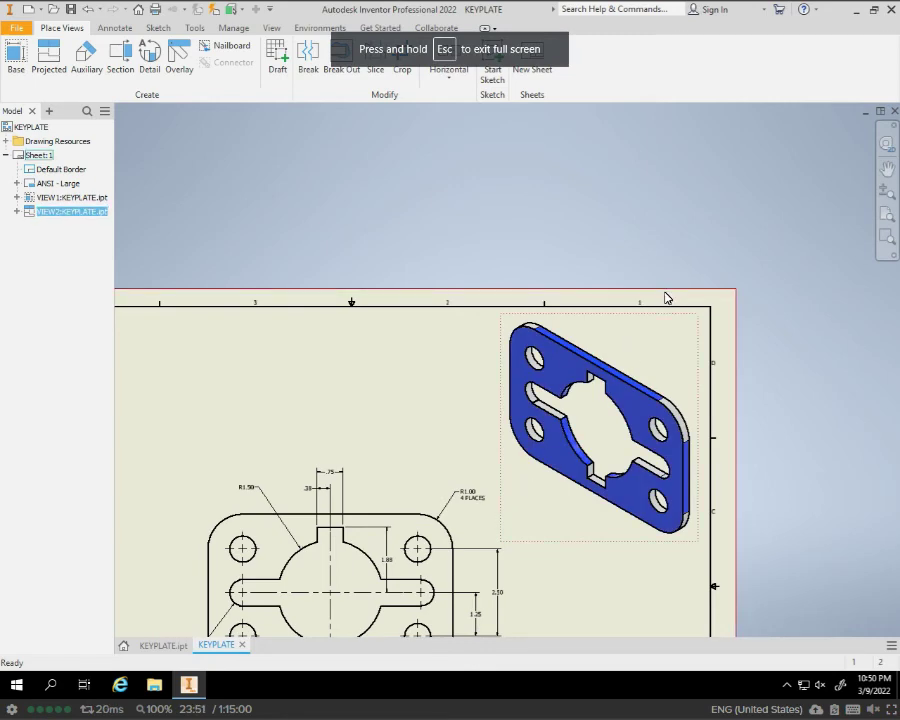
{"action": "middle_click_drag", "start_coordinate": [669, 275], "coordinate": [740, 105]}
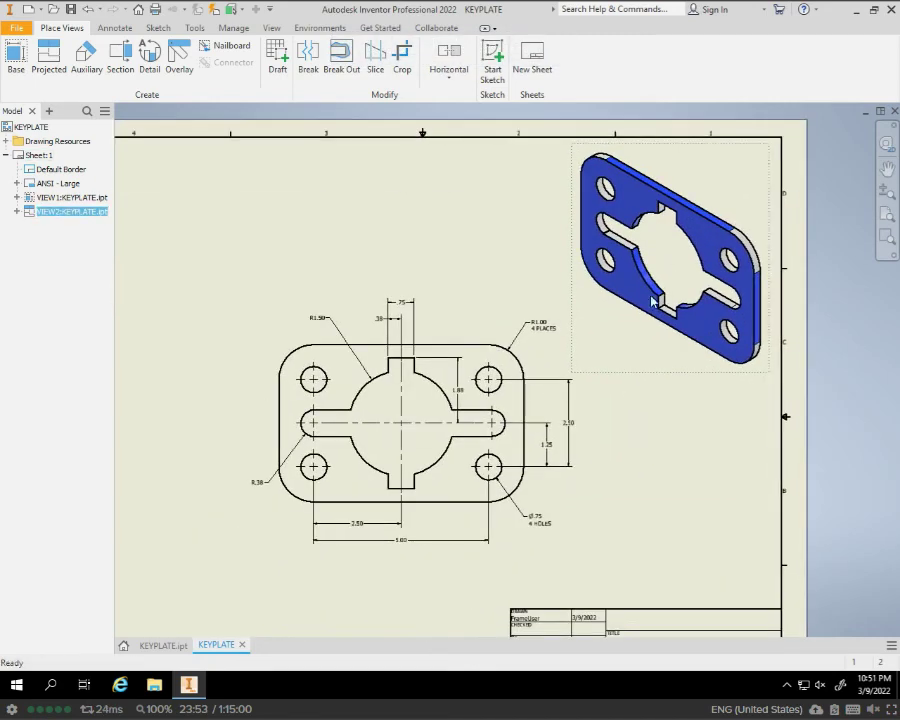
{"action": "middle_click_drag", "start_coordinate": [624, 310], "coordinate": [604, 84]}
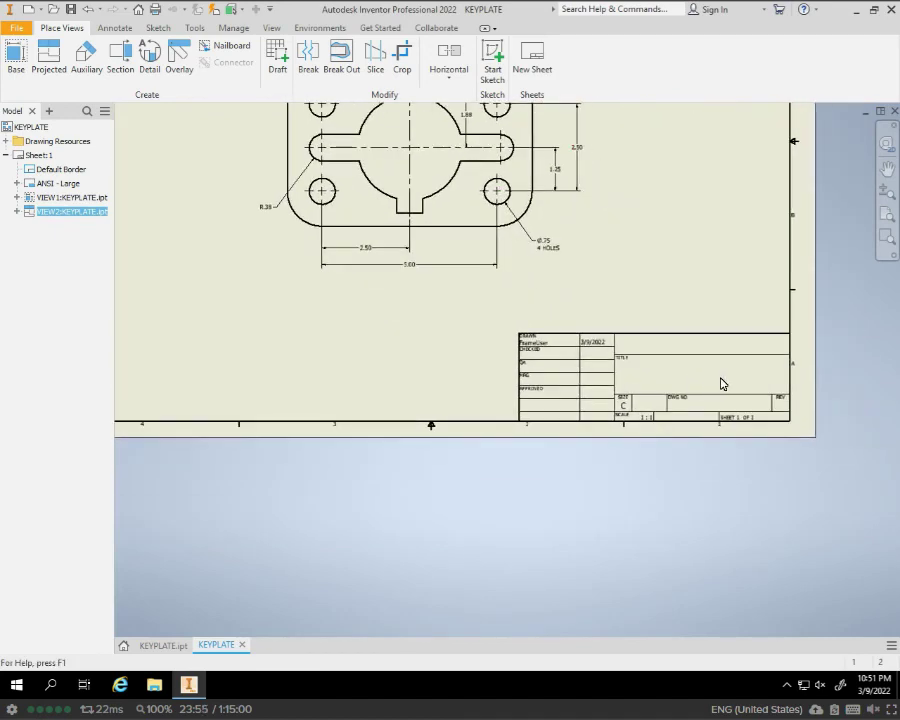
{"action": "mouse_move", "coordinate": [706, 334]}
{"action": "middle_mouse_down"}
{"action": "mouse_move", "coordinate": [685, 327]}
{"action": "mouse_move", "coordinate": [518, 337]}
{"action": "mouse_move", "coordinate": [428, 362]}
{"action": "mouse_move", "coordinate": [510, 362]}
{"action": "middle_mouse_up"}
{"action": "scroll", "coordinate": [427, 362], "scroll_direction": "down", "scroll_amount": 5}
{"action": "scroll", "coordinate": [427, 362], "scroll_direction": "up", "scroll_amount": 10}
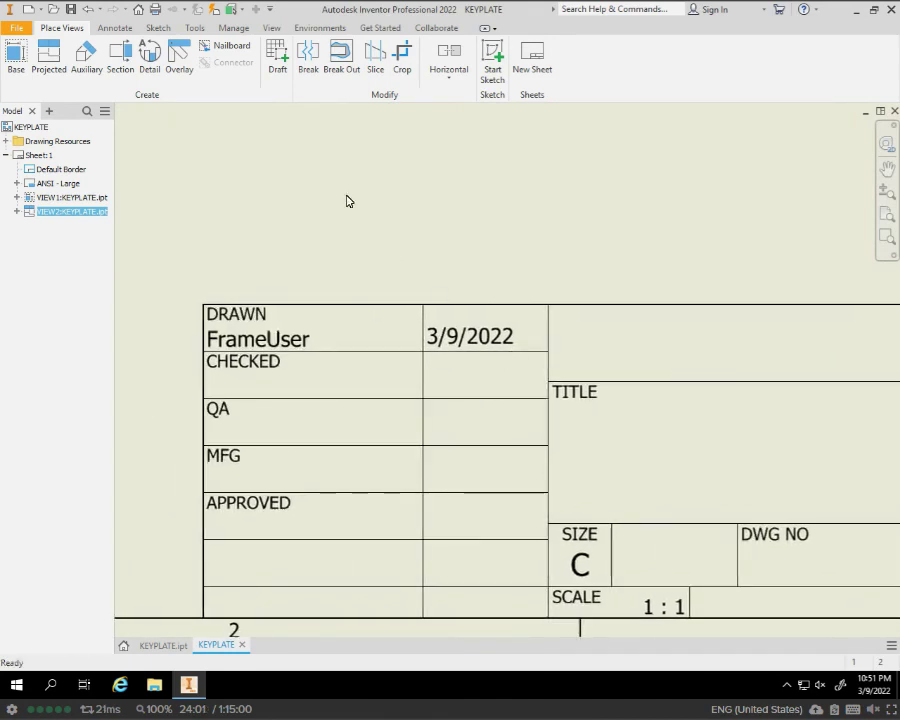
{"action": "left_click", "coordinate": [18, 27]}
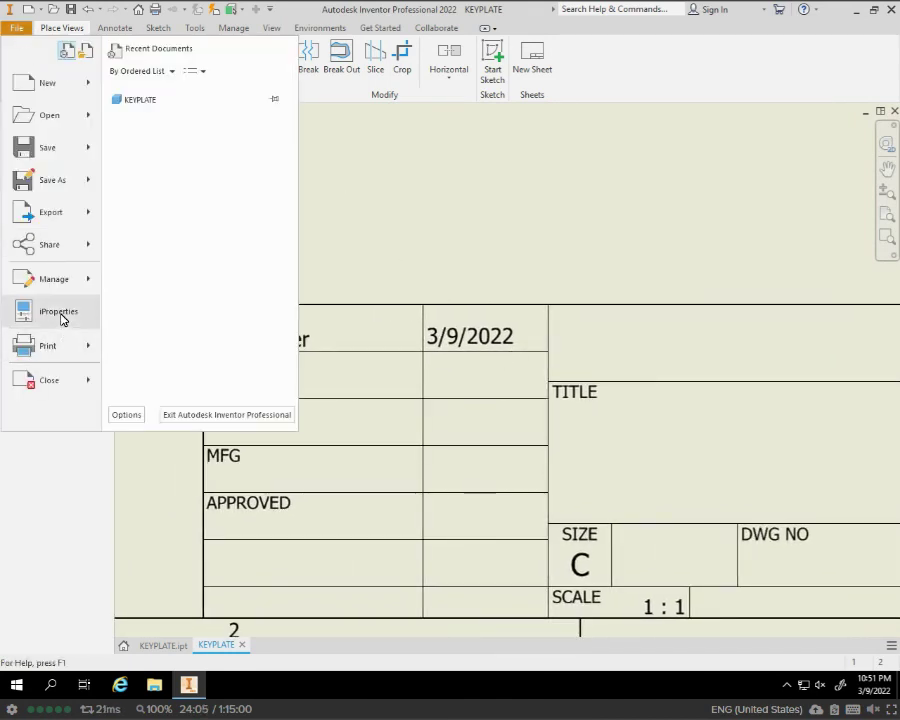
Replace the drawing's Summary Author iProperty with the drafter's name so DRAWN shows it
{"action": "left_click", "coordinate": [61, 317]}
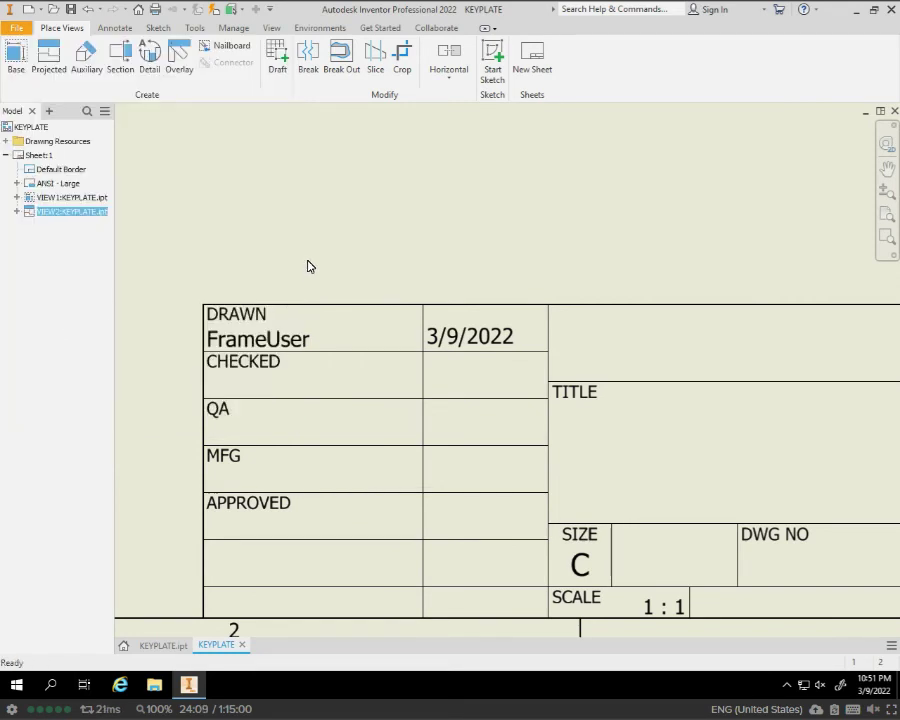
{"action": "left_click", "coordinate": [14, 30]}
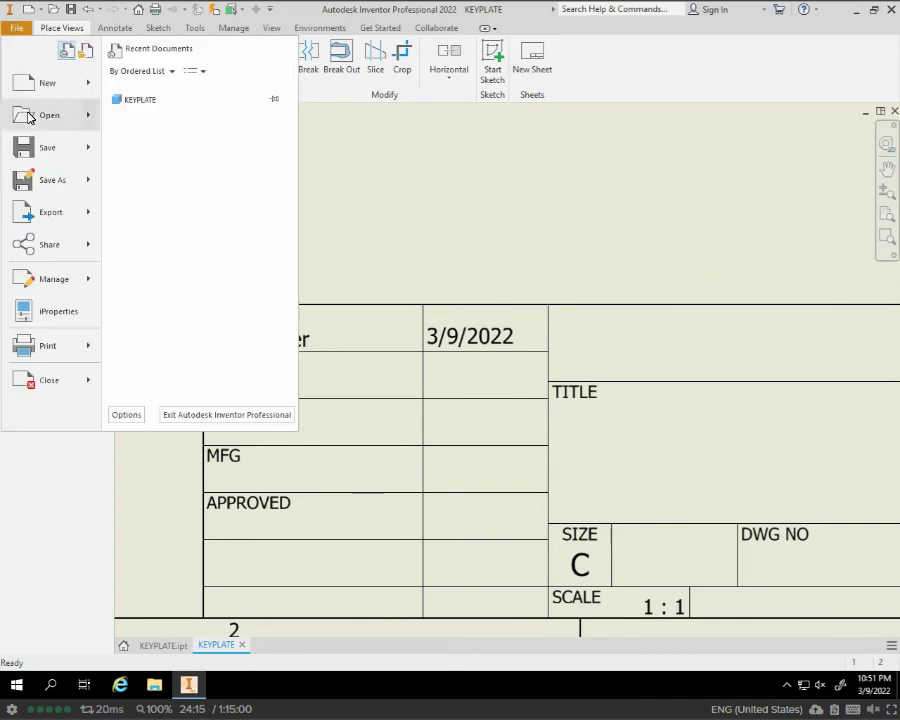
{"action": "left_click", "coordinate": [59, 316]}
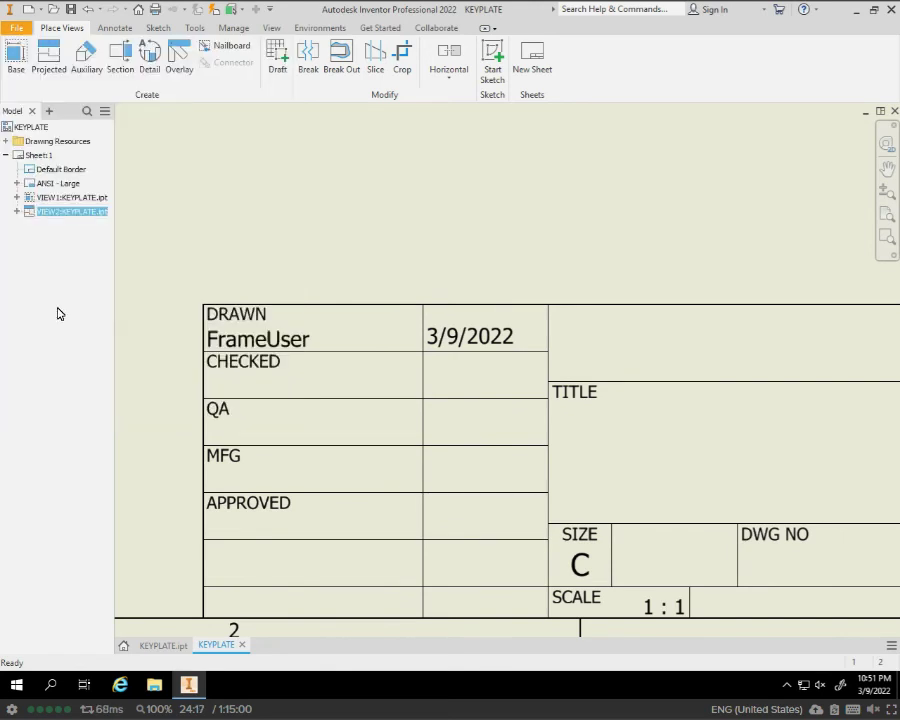
{"action": "left_click", "coordinate": [305, 231]}
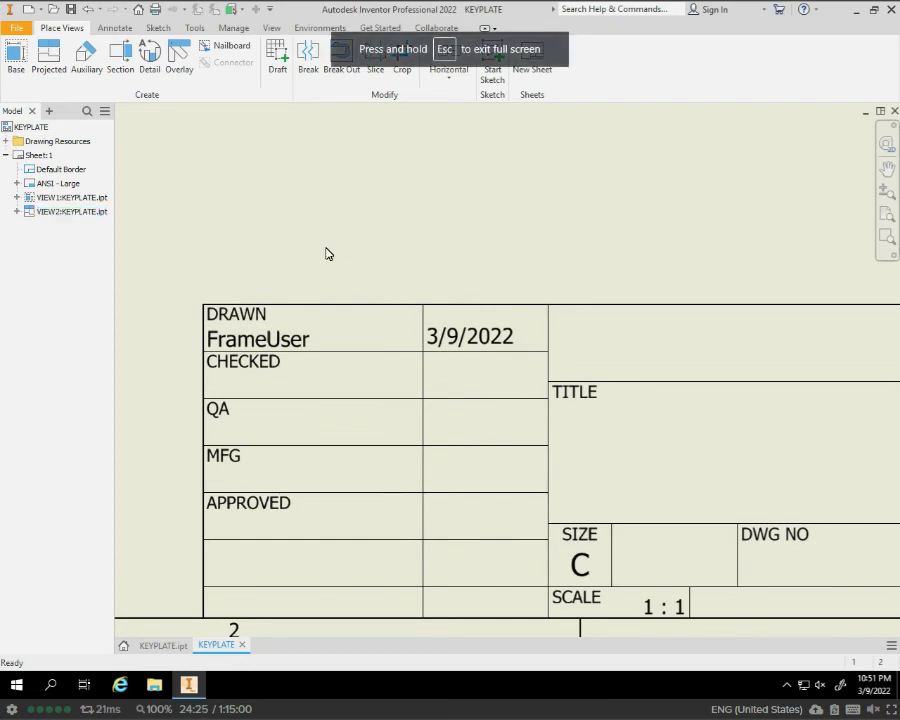
{"action": "left_click", "coordinate": [16, 28]}
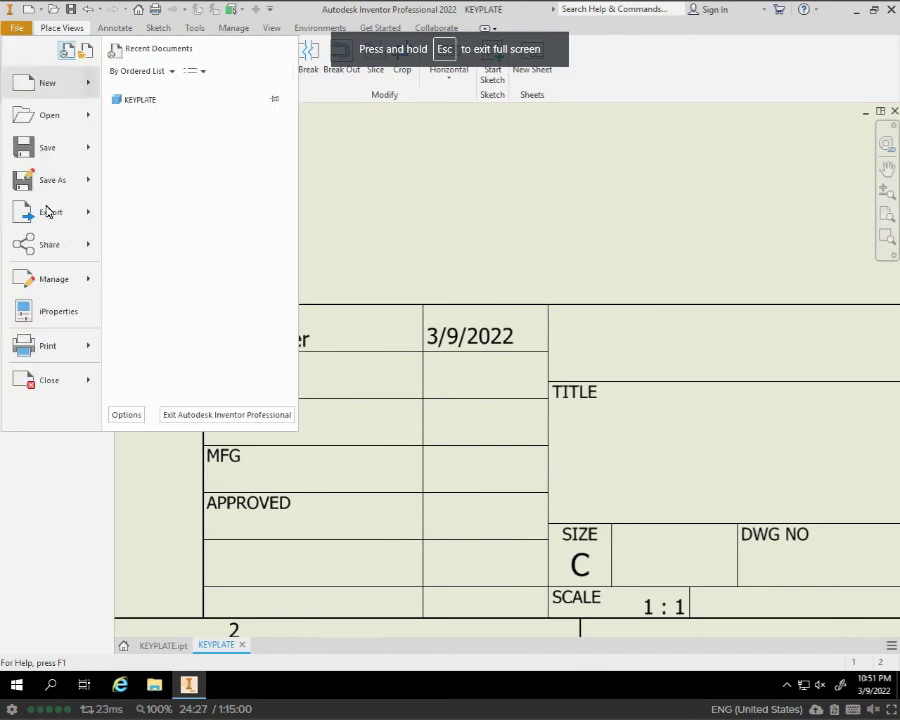
{"action": "left_click", "coordinate": [58, 316]}
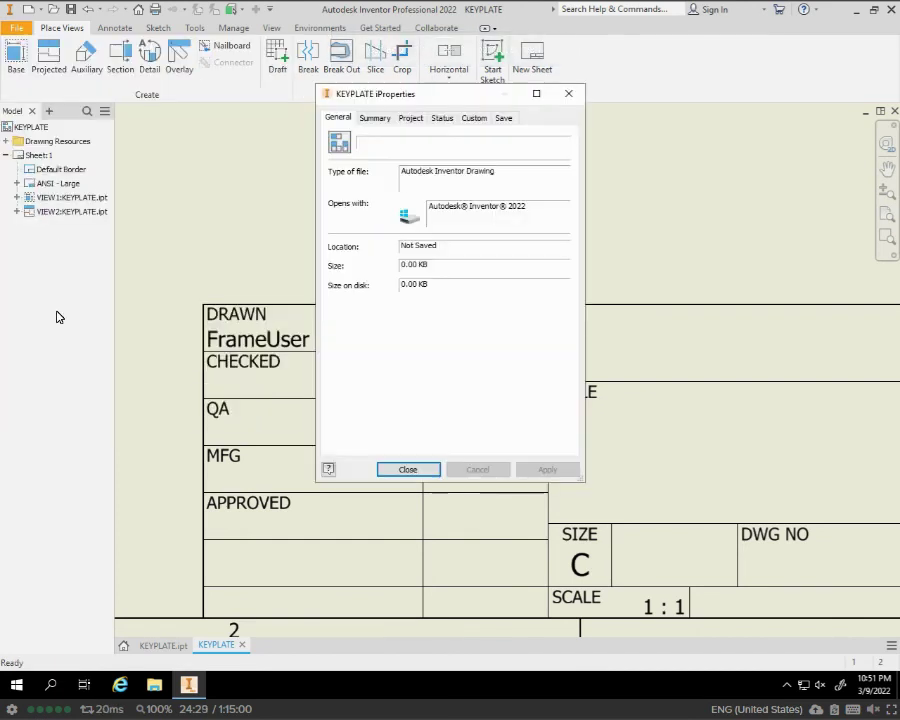
{"action": "left_click", "coordinate": [376, 118]}
{"action": "double_click", "coordinate": [438, 176]}
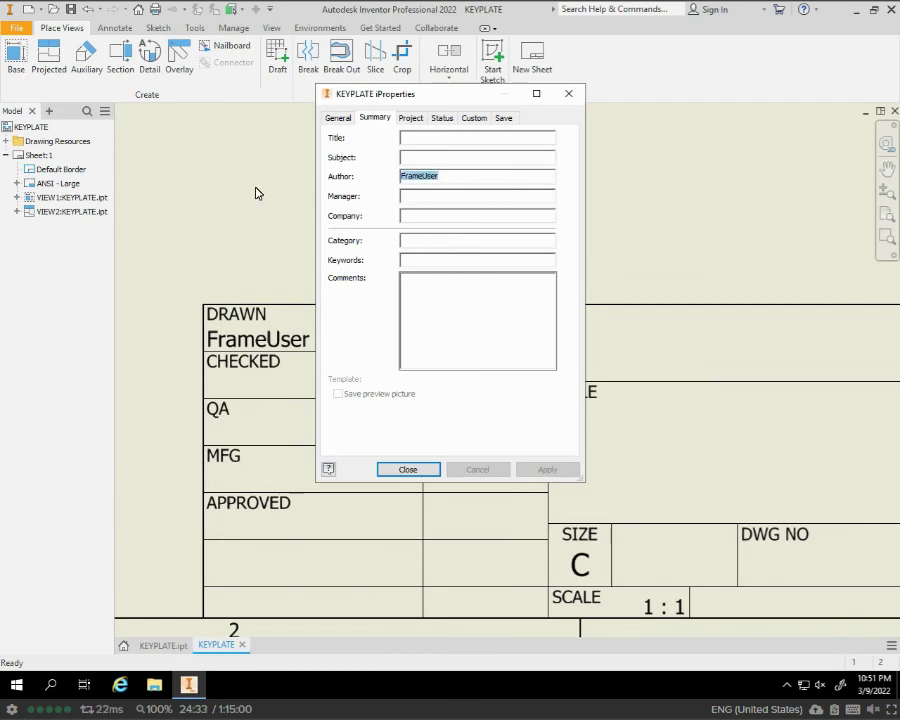
{"action": "type", "text": "MR."}
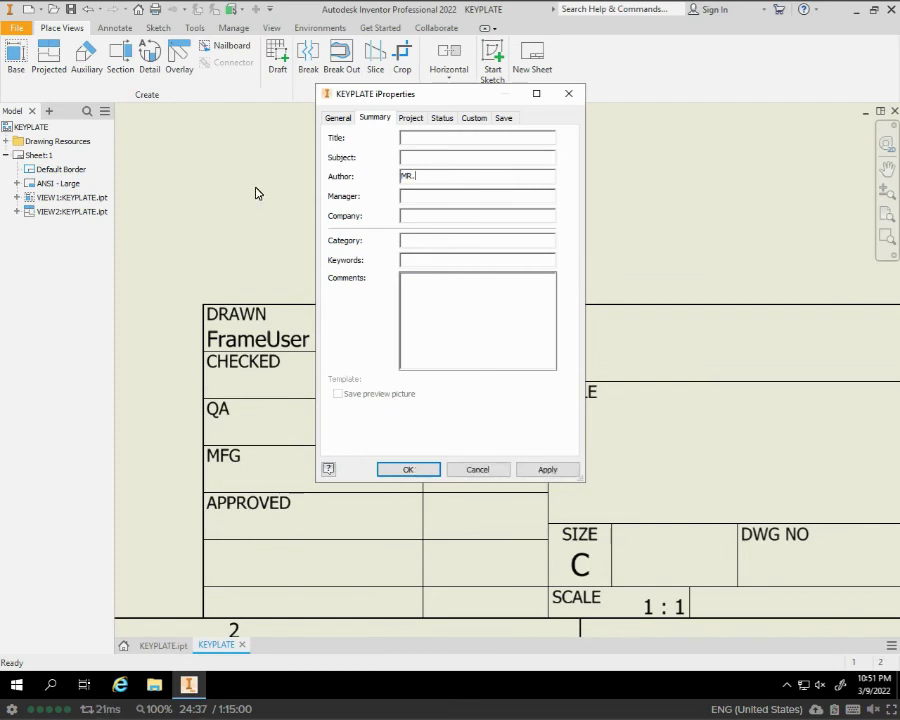
{"action": "type", "text": " JACKSON"}
{"action": "left_click", "coordinate": [401, 469]}
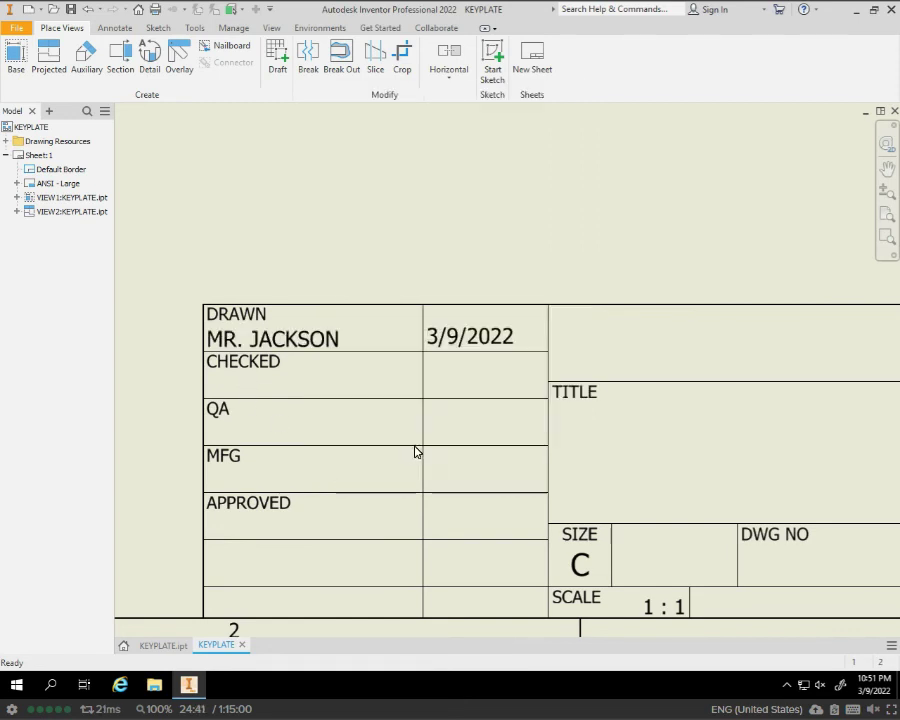
{"action": "middle_click_drag", "start_coordinate": [582, 317], "coordinate": [301, 299]}
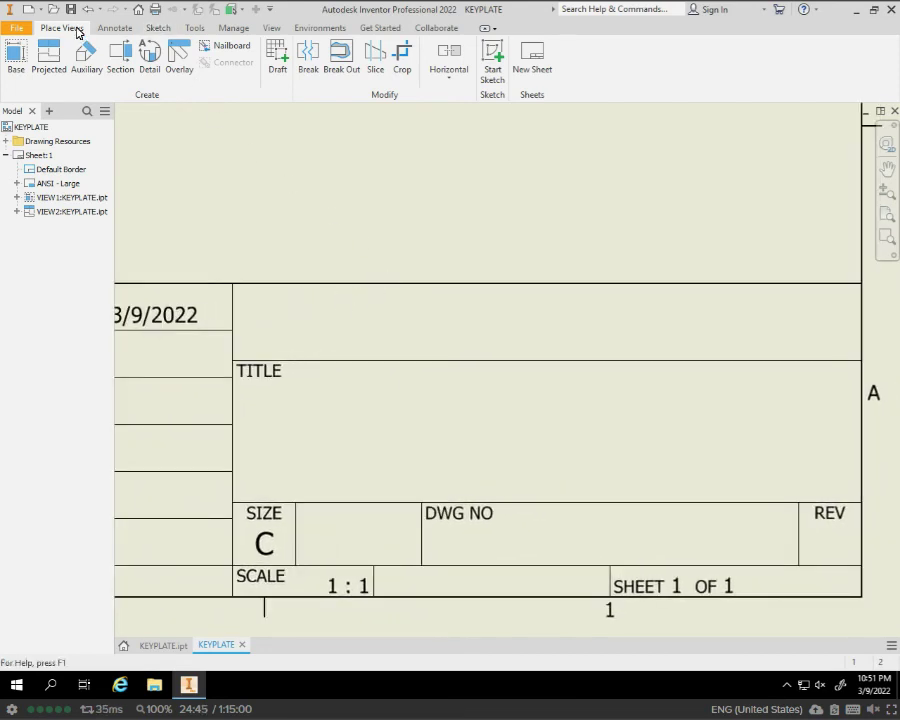
{"action": "left_click", "coordinate": [130, 29]}
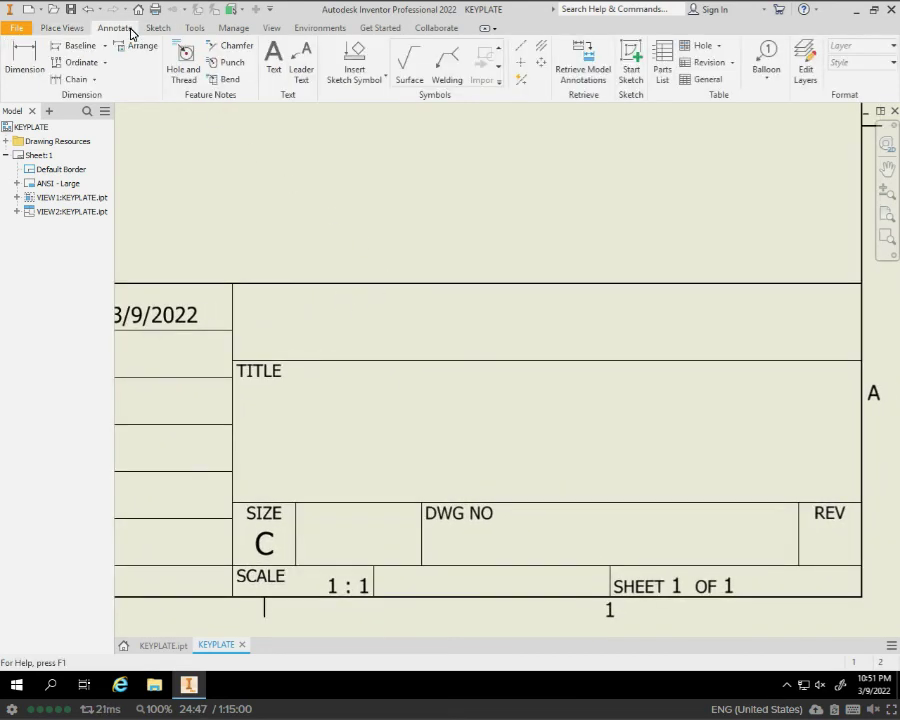
Add centre-middle text INTRO TO DRAFTING AND DESIGN in the cell above TITLE
{"action": "left_click", "coordinate": [274, 55]}
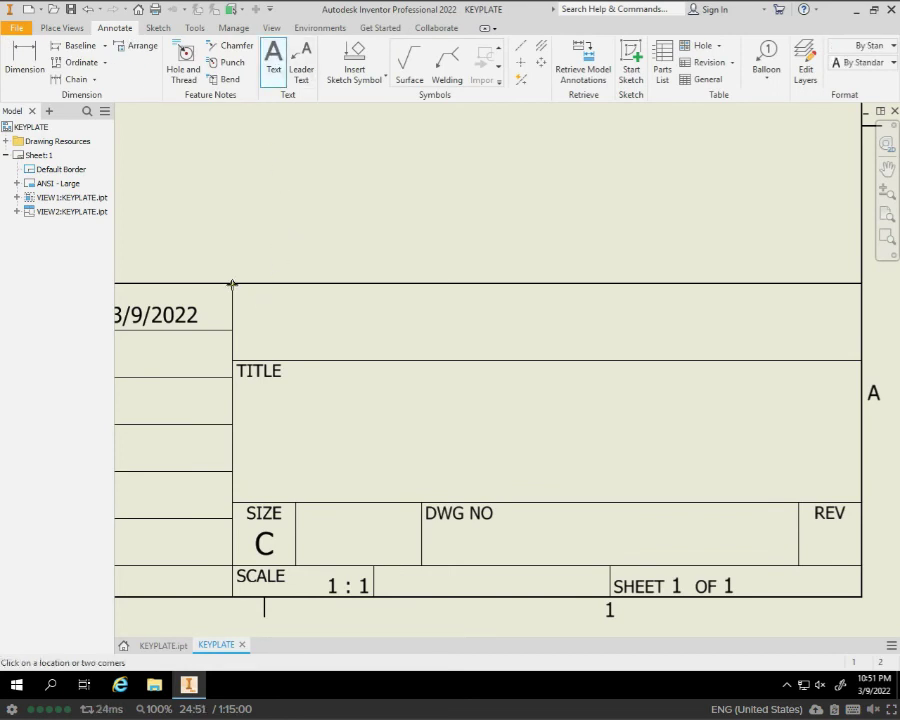
{"action": "left_click_drag", "start_coordinate": [232, 284], "coordinate": [862, 362]}
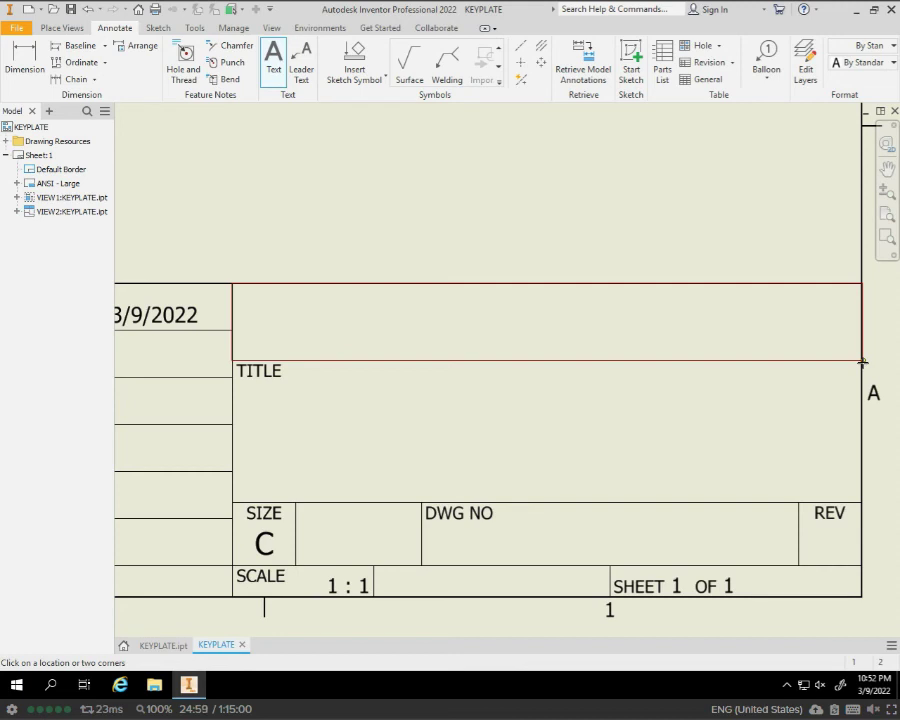
{"action": "left_click_drag", "start_coordinate": [863, 362], "coordinate": [863, 362]}
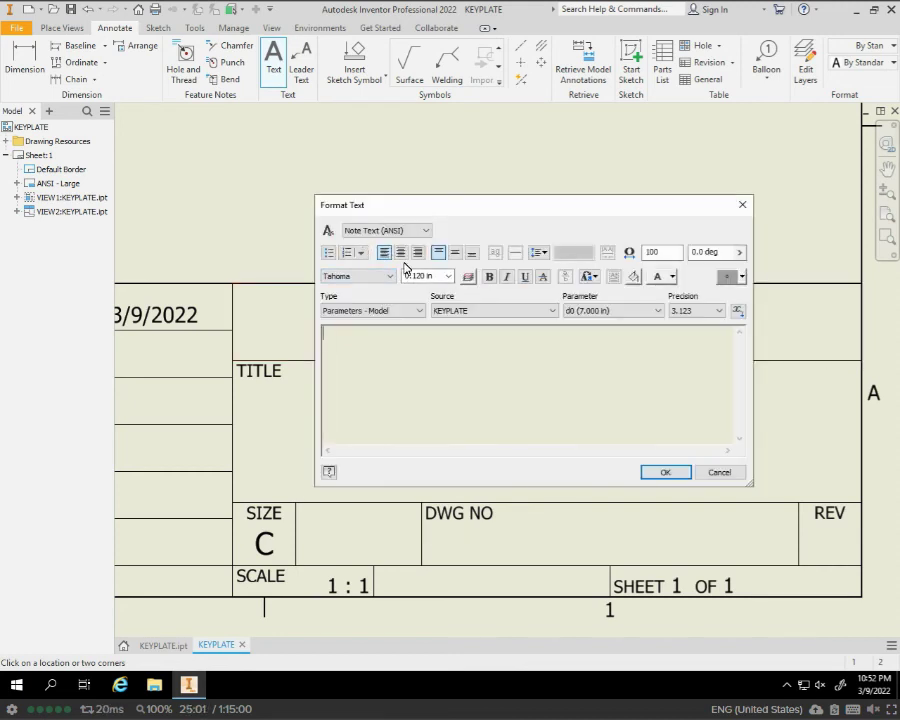
{"action": "left_click", "coordinate": [401, 253]}
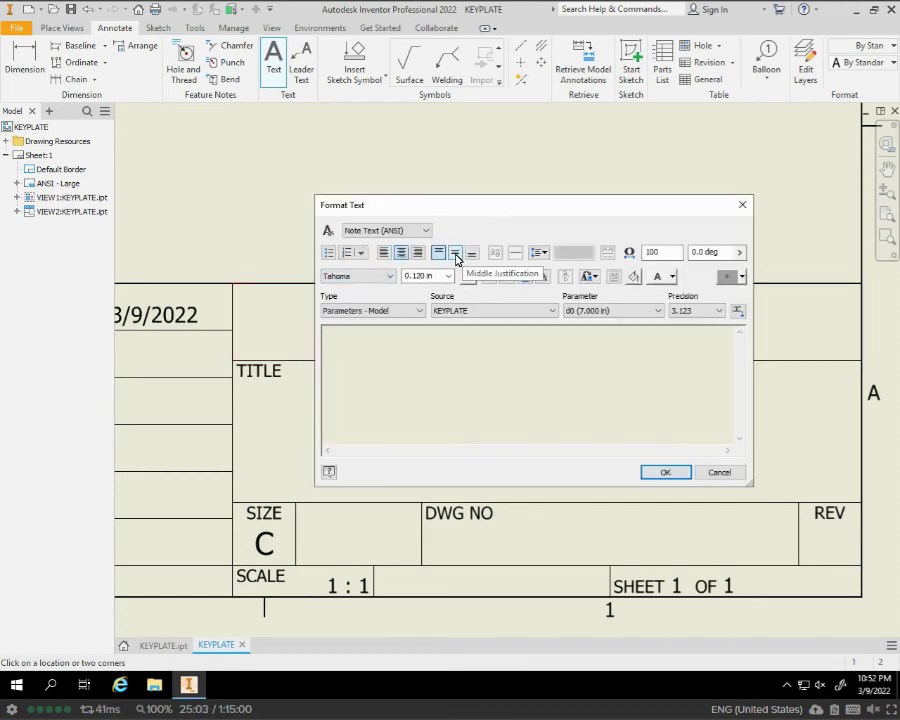
{"action": "left_click", "coordinate": [455, 253]}
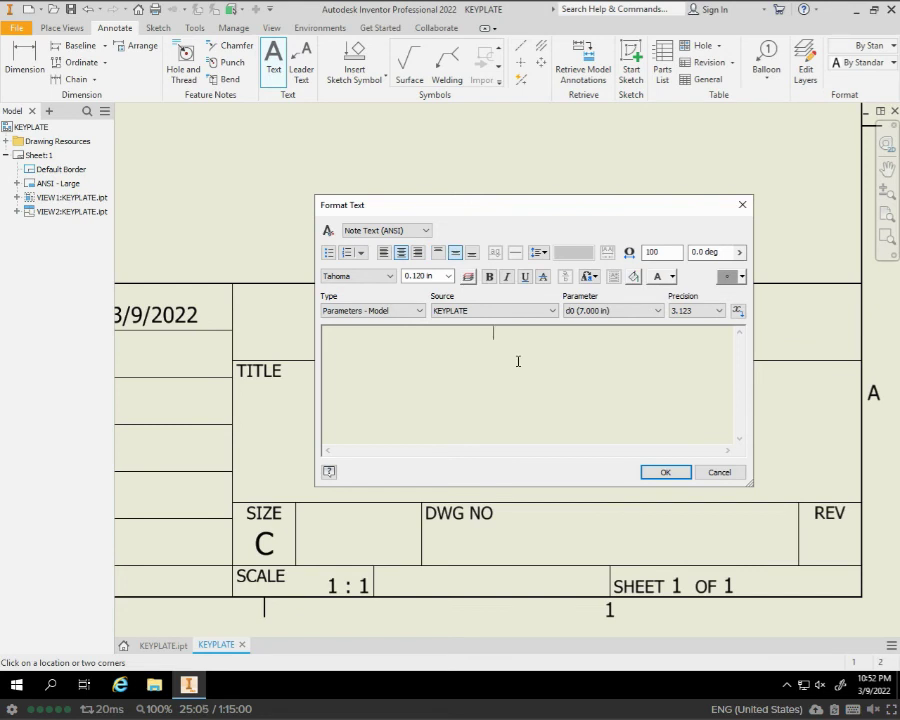
{"action": "type", "text": "INTRO TO DRA"}
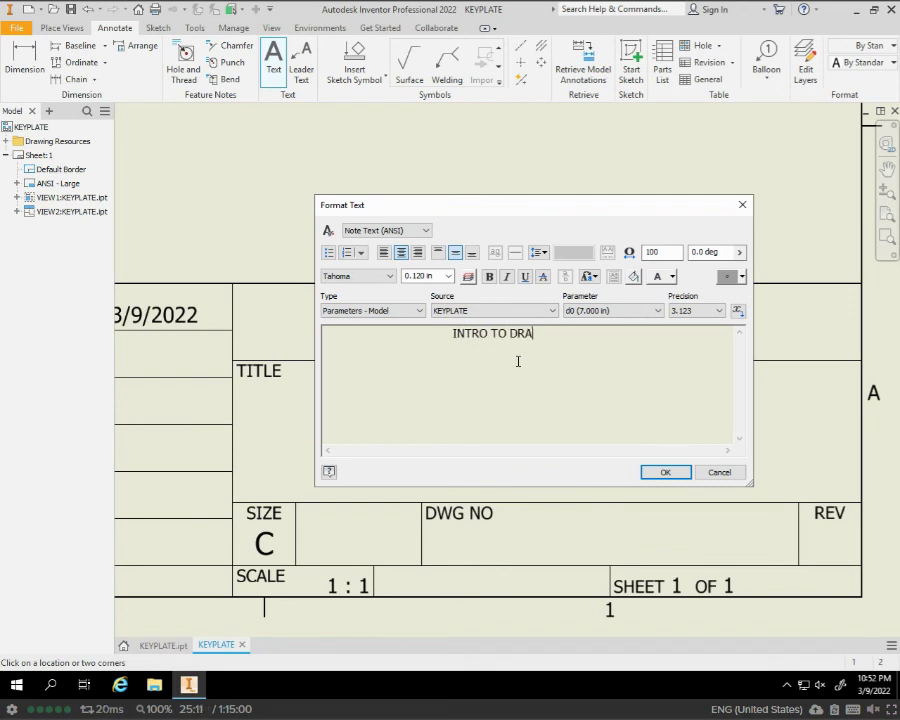
{"action": "type", "text": "FTING AND"}
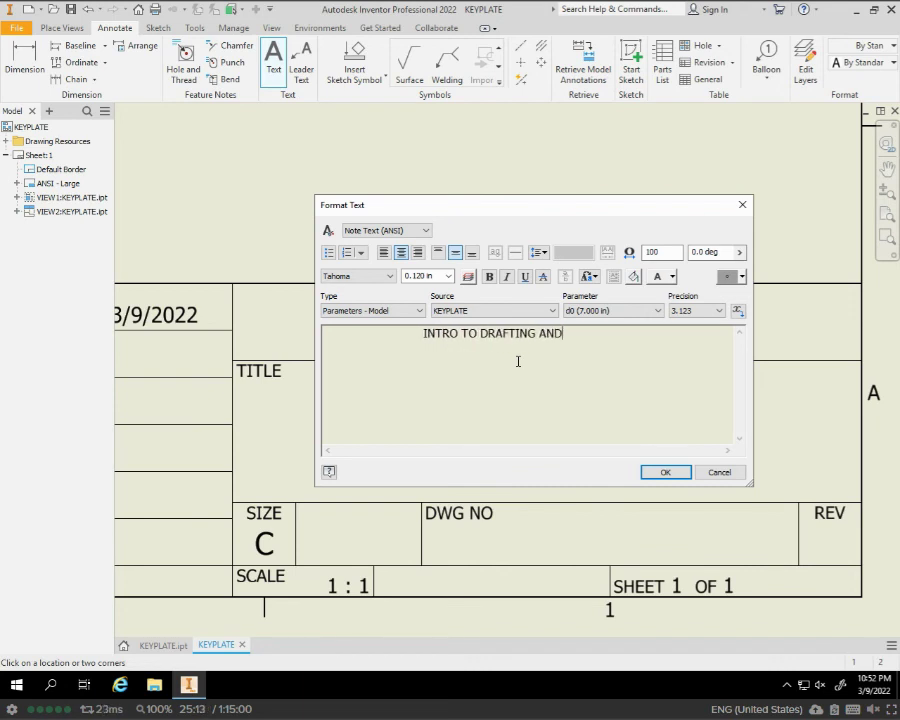
{"action": "type", "text": " DESIGN"}
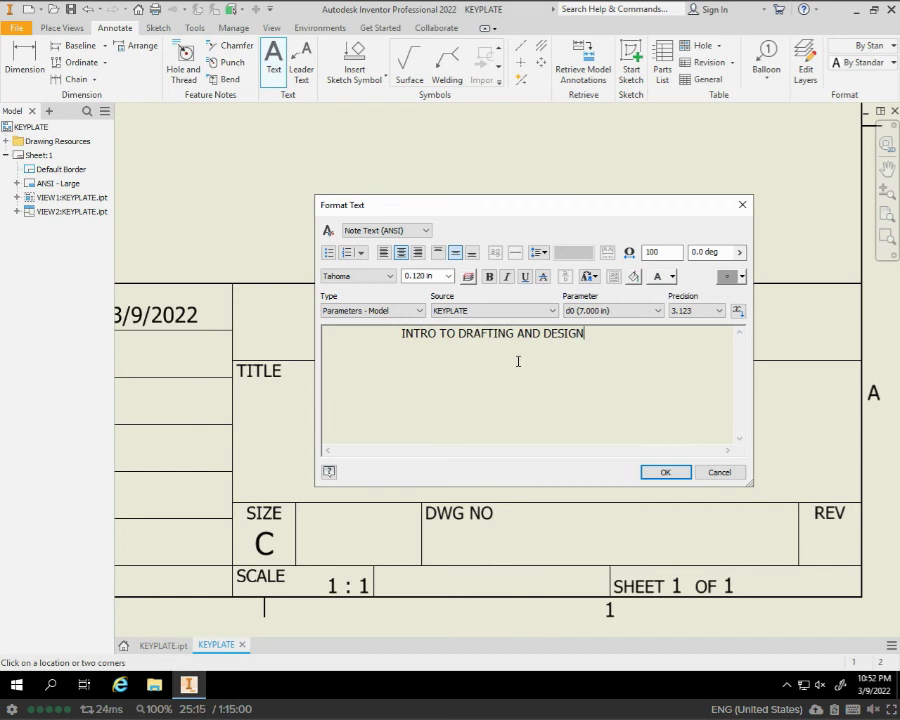
{"action": "left_click", "coordinate": [667, 476]}
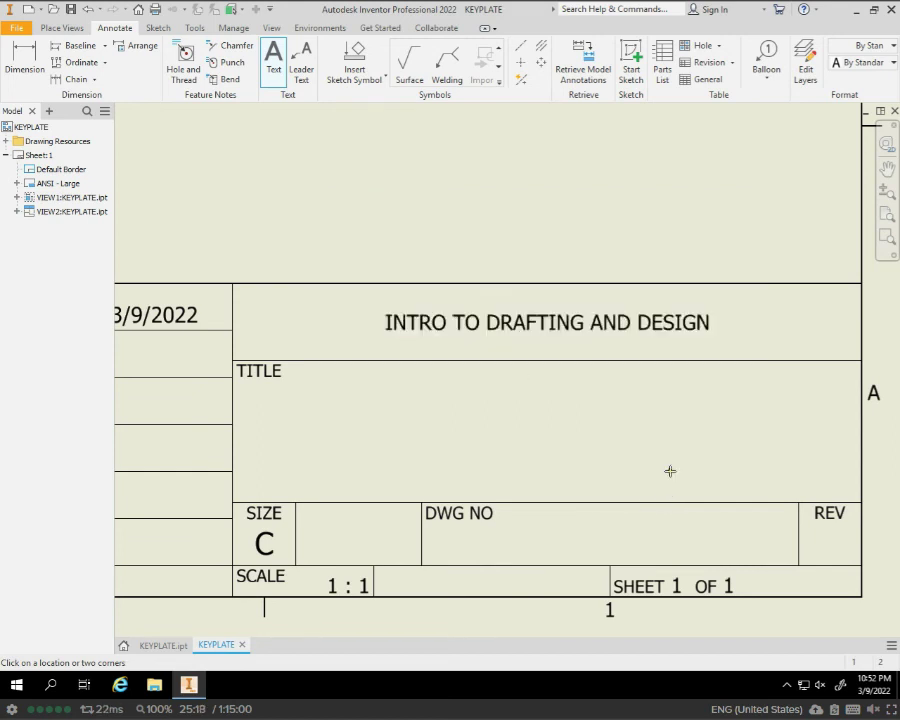
Write KEYPLATE, centred and 0.240 in tall, across the TITLE cell
{"action": "left_click", "coordinate": [231, 361]}
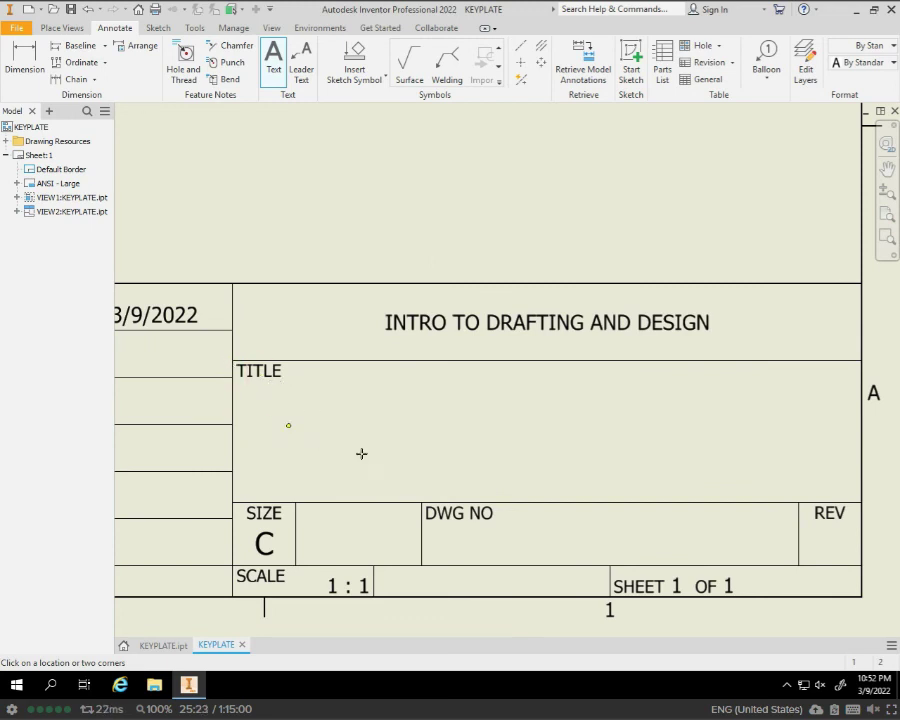
{"action": "left_click", "coordinate": [862, 502]}
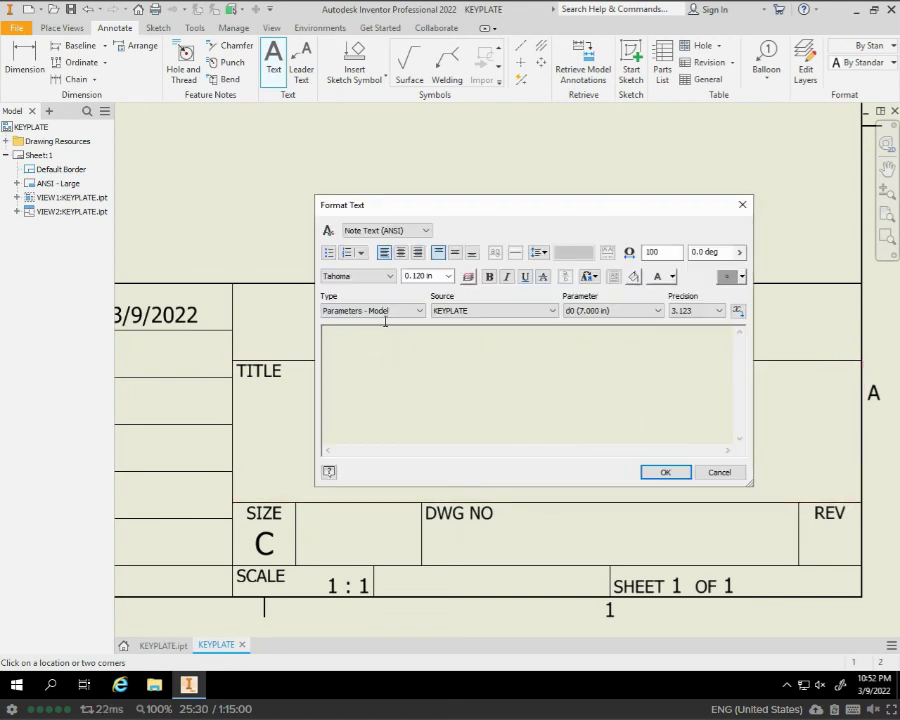
{"action": "left_click", "coordinate": [400, 253]}
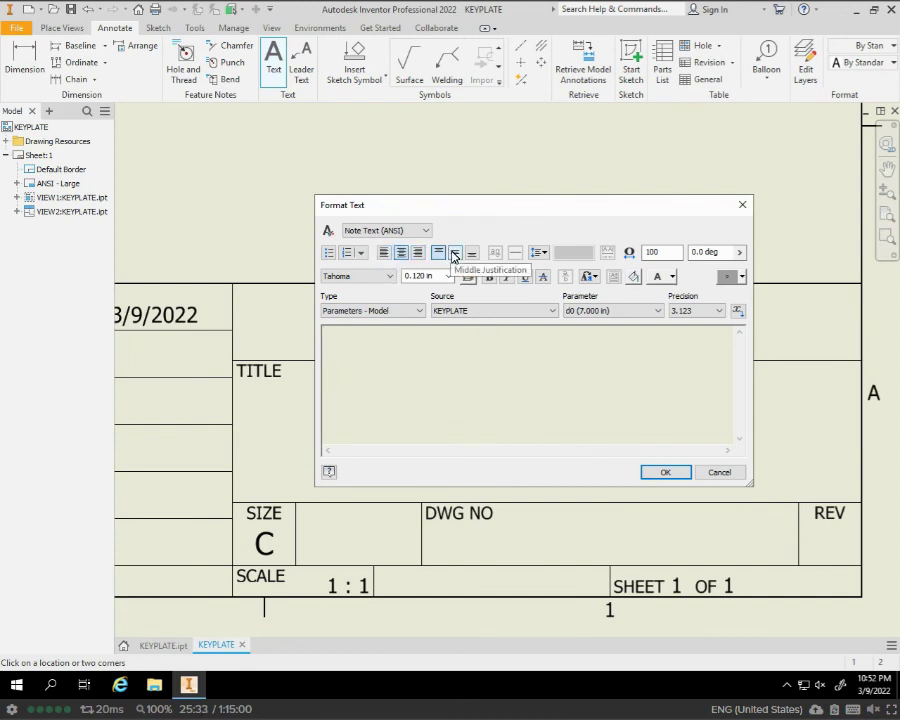
{"action": "left_click", "coordinate": [455, 253]}
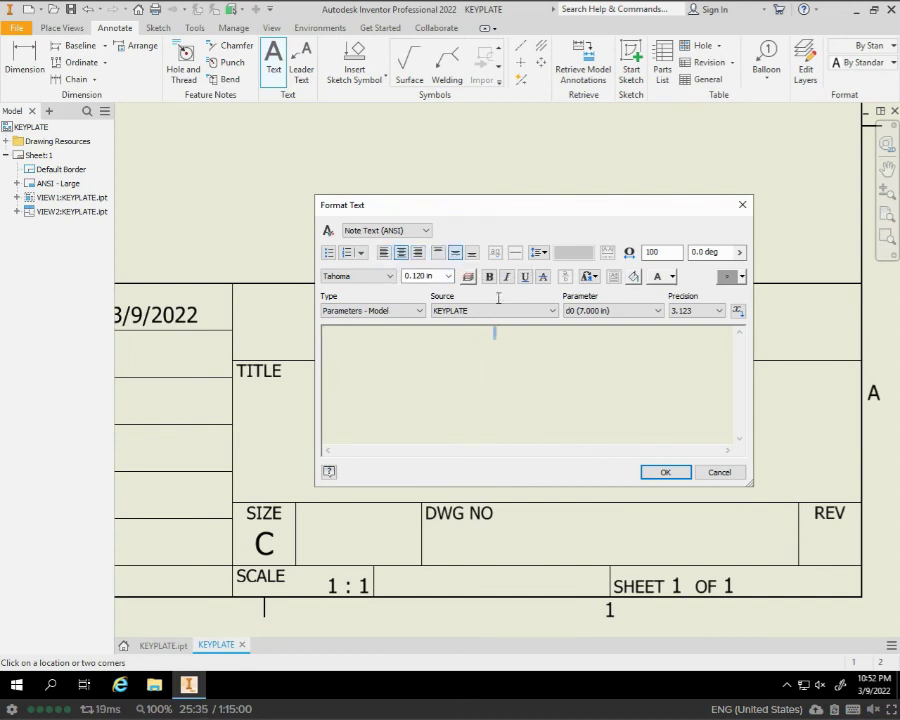
{"action": "left_click", "coordinate": [448, 276]}
{"action": "left_click", "coordinate": [430, 316]}
{"action": "type", "text": "KEY"}
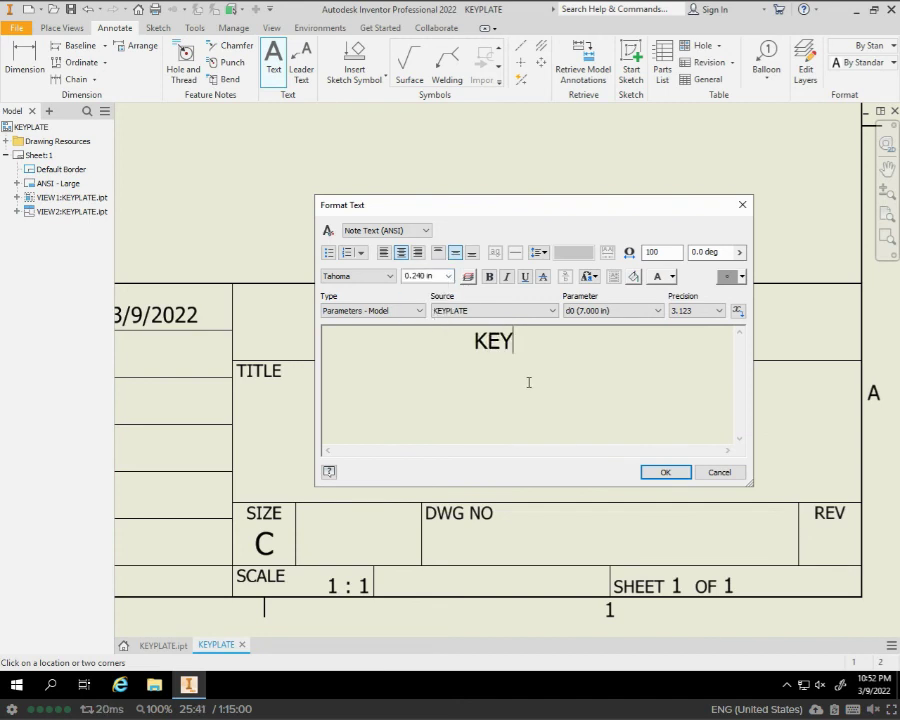
{"action": "type", "text": "PLATE"}
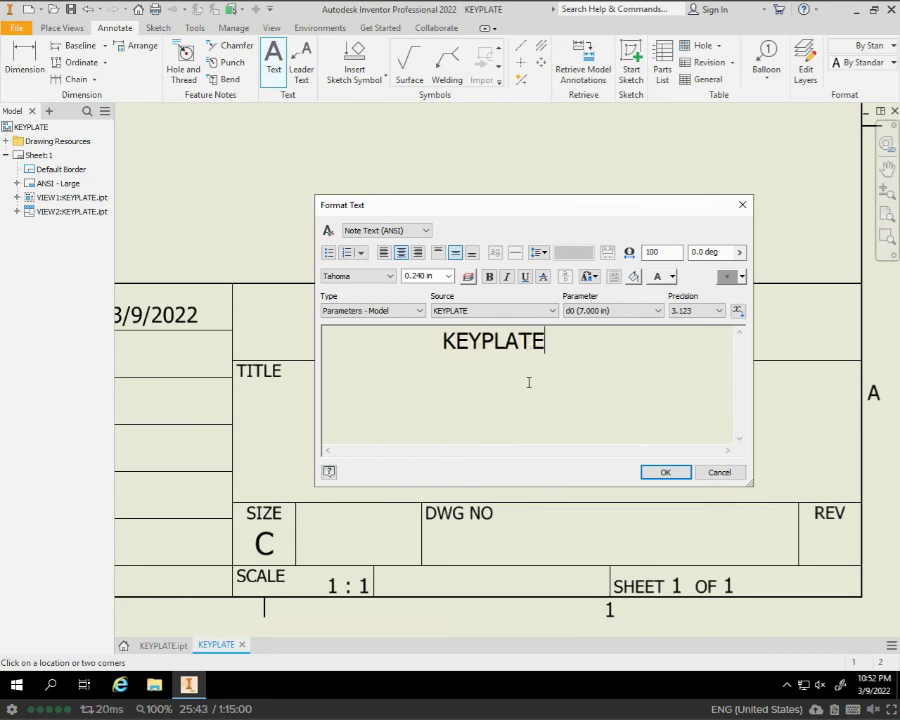
{"action": "left_click", "coordinate": [666, 474]}
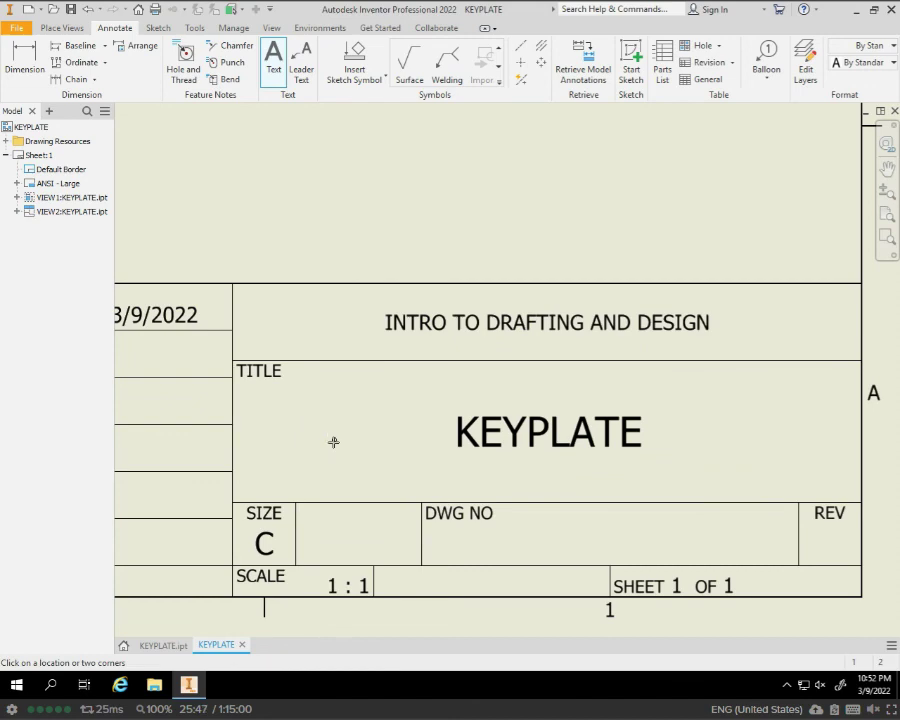
Bring the whole drawing sheet into view and end text placement
{"action": "mouse_move", "coordinate": [333, 442]}
{"action": "middle_mouse_down"}
{"action": "mouse_move", "coordinate": [552, 438]}
{"action": "mouse_move", "coordinate": [533, 445]}
{"action": "middle_mouse_up"}
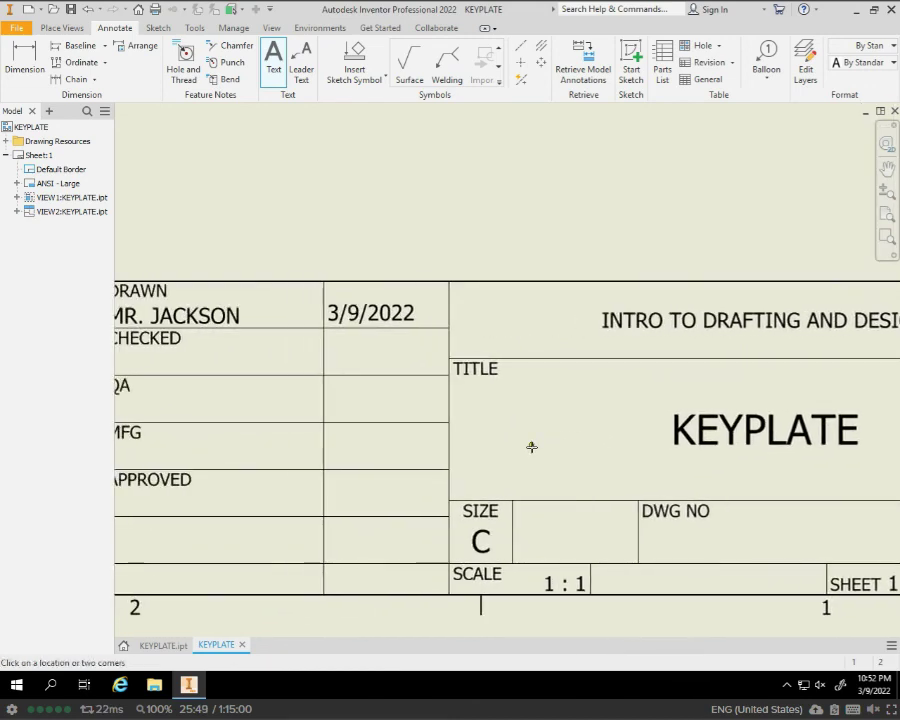
{"action": "middle_click_drag", "start_coordinate": [536, 496], "coordinate": [372, 418]}
{"action": "scroll", "coordinate": [530, 348], "scroll_direction": "up", "scroll_amount": 5}
{"action": "scroll", "coordinate": [488, 261], "scroll_direction": "up", "scroll_amount": 2}
{"action": "scroll", "coordinate": [488, 261], "scroll_direction": "down", "scroll_amount": 6}
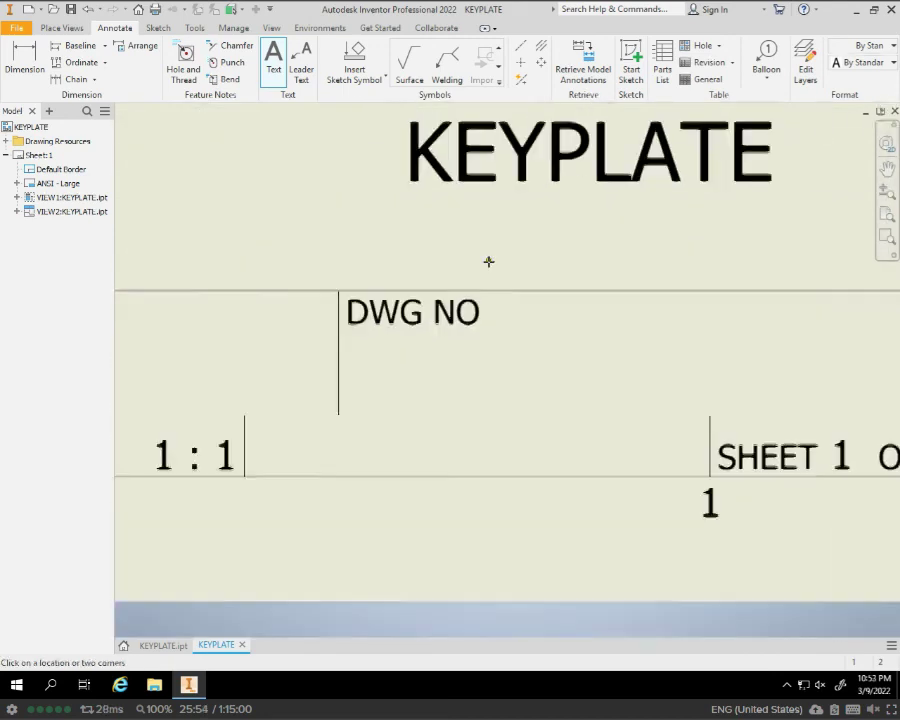
{"action": "scroll", "coordinate": [489, 250], "scroll_direction": "down", "scroll_amount": 4}
{"action": "scroll", "coordinate": [516, 368], "scroll_direction": "down", "scroll_amount": 2}
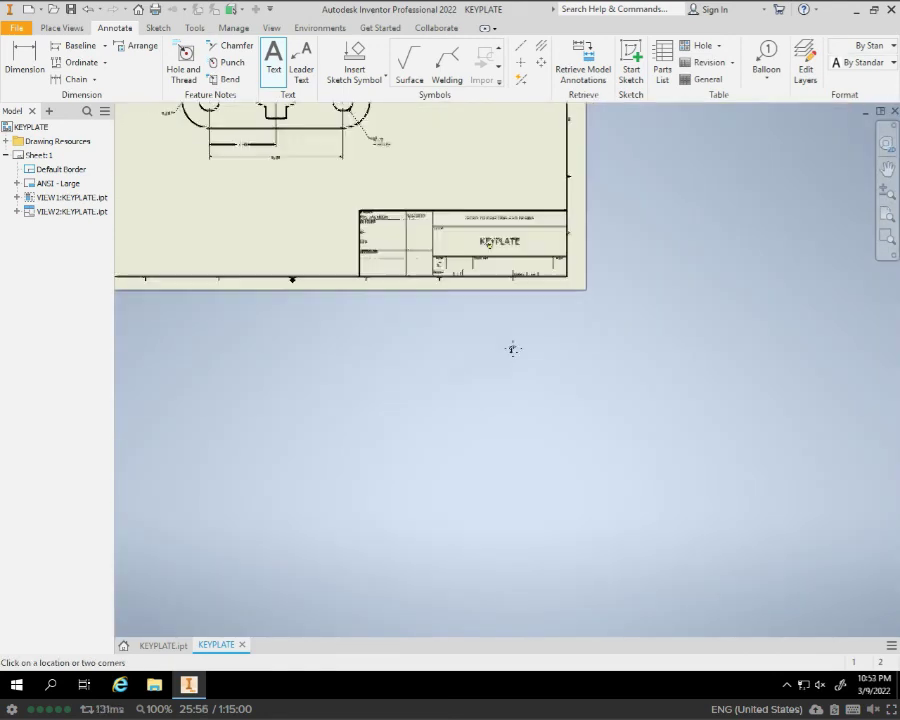
{"action": "middle_click_drag", "start_coordinate": [538, 435], "coordinate": [562, 459]}
{"action": "mouse_move", "coordinate": [598, 110]}
{"action": "middle_mouse_down"}
{"action": "mouse_move", "coordinate": [624, 232]}
{"action": "mouse_move", "coordinate": [654, 292]}
{"action": "mouse_move", "coordinate": [702, 349]}
{"action": "middle_mouse_up"}
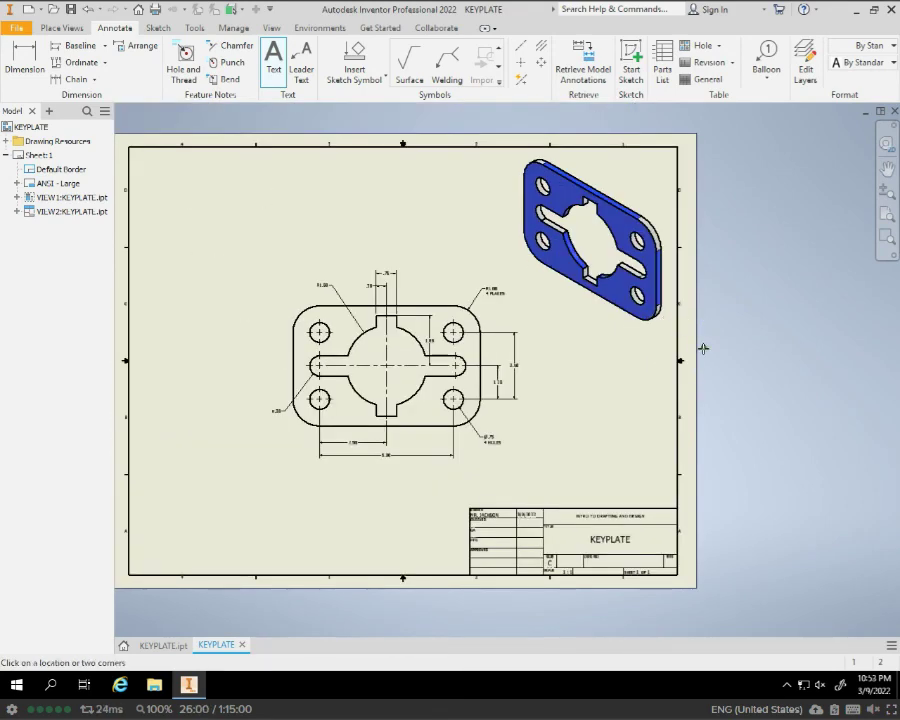
{"action": "key", "text": "Escape"}
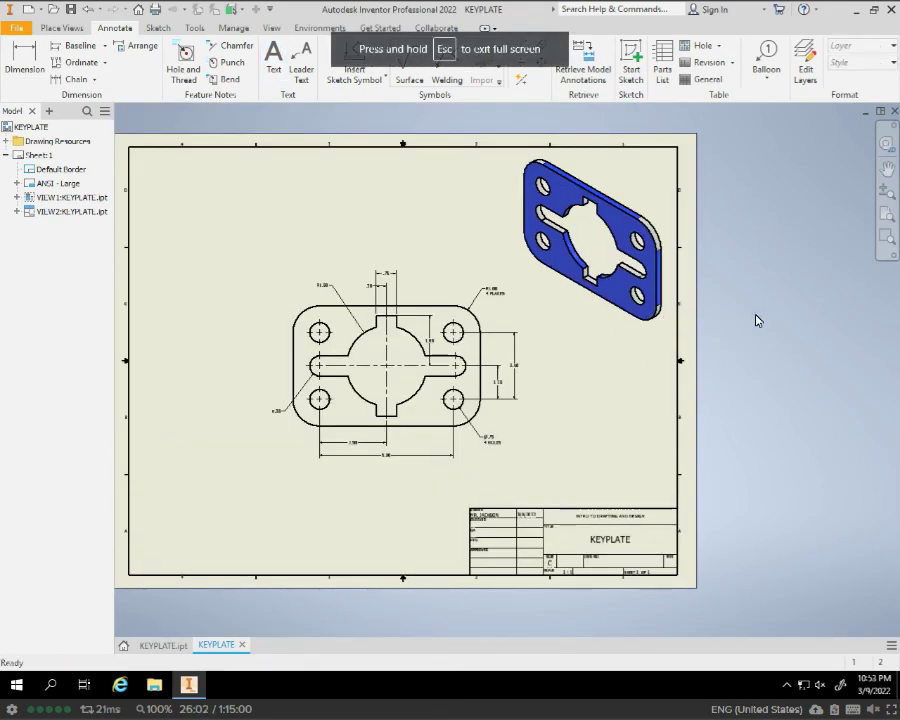
Export the drawing as KEYPLATE.pdf to the Documents folder
{"action": "left_click", "coordinate": [15, 29]}
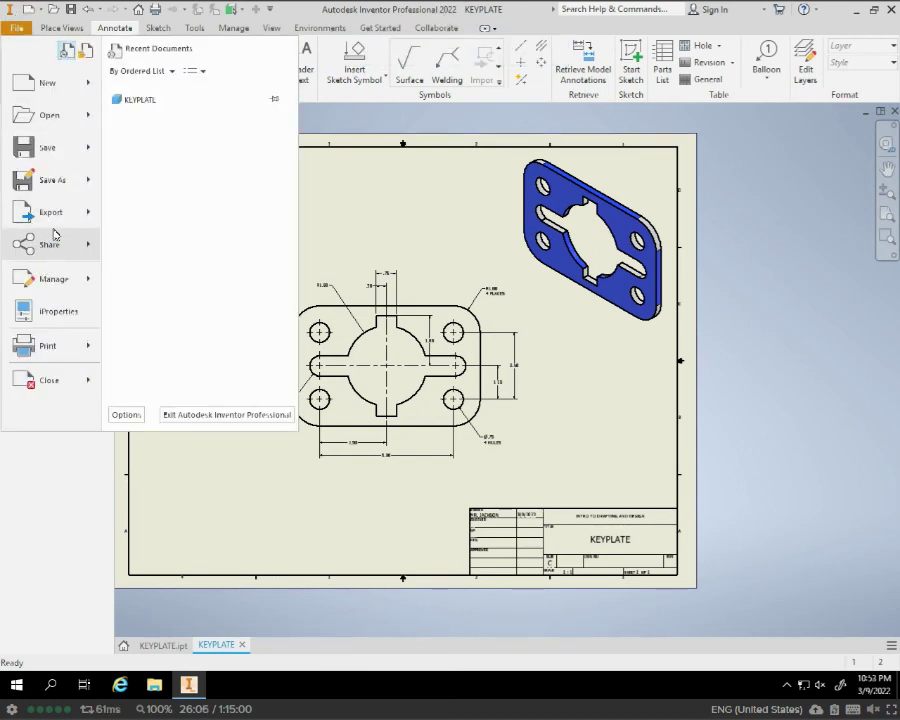
{"action": "mouse_move", "coordinate": [52, 222]}
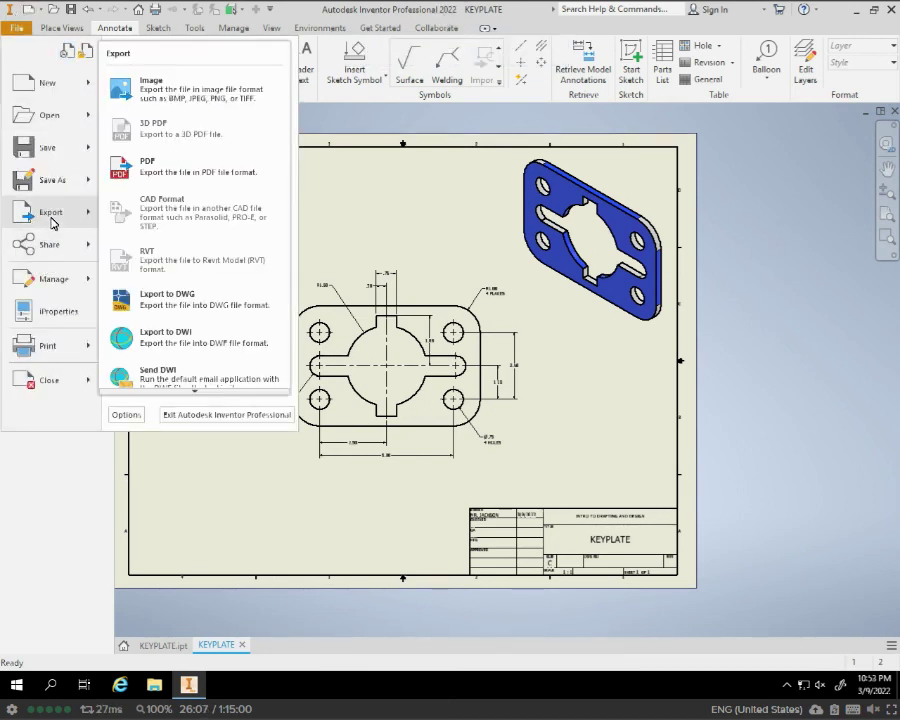
{"action": "left_click", "coordinate": [168, 176]}
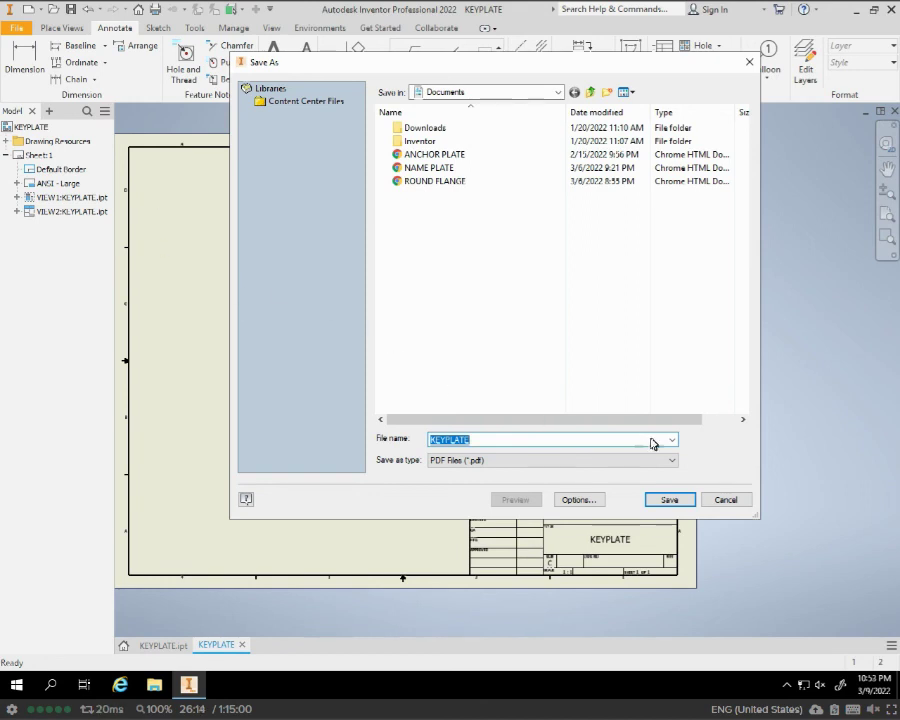
{"action": "left_click", "coordinate": [676, 501]}
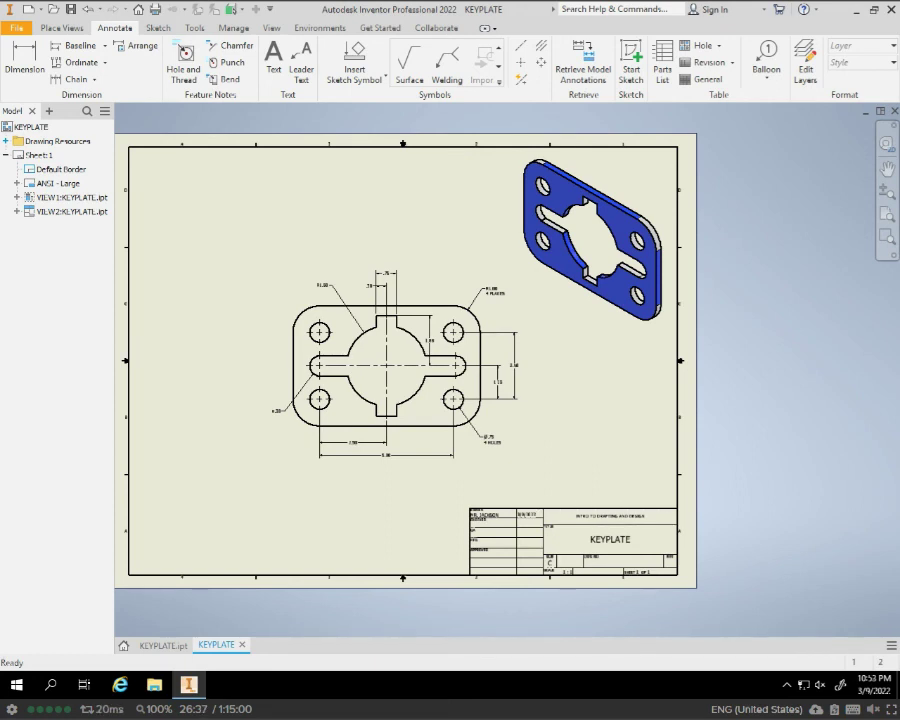
From the Export PDF window, download the KEYPLATE PDF with Download with Frame, then cancel without re-exporting
{"action": "left_click", "coordinate": [18, 29]}
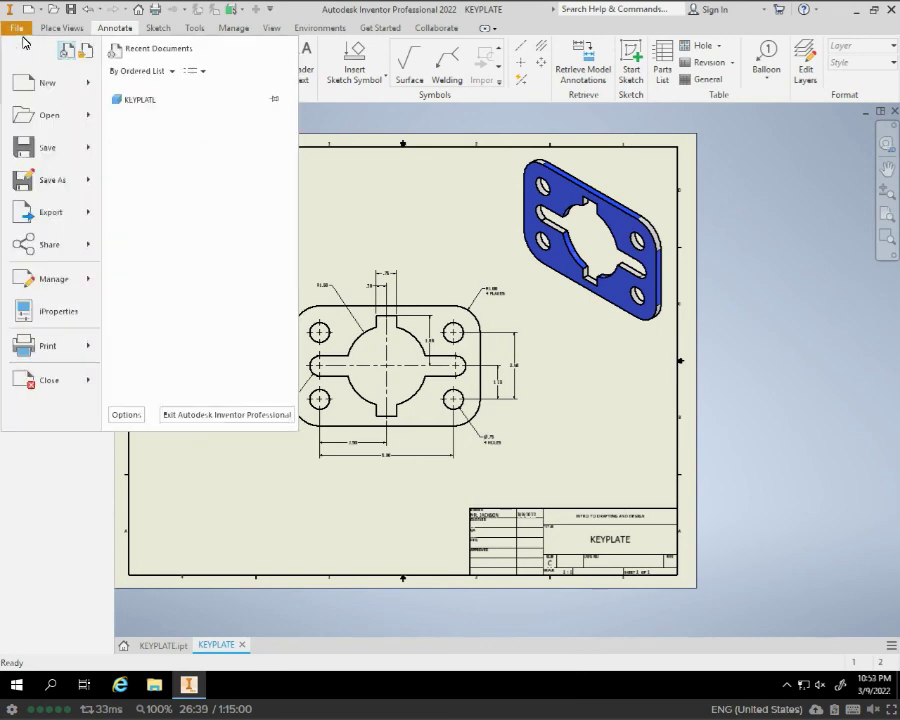
{"action": "mouse_move", "coordinate": [71, 215]}
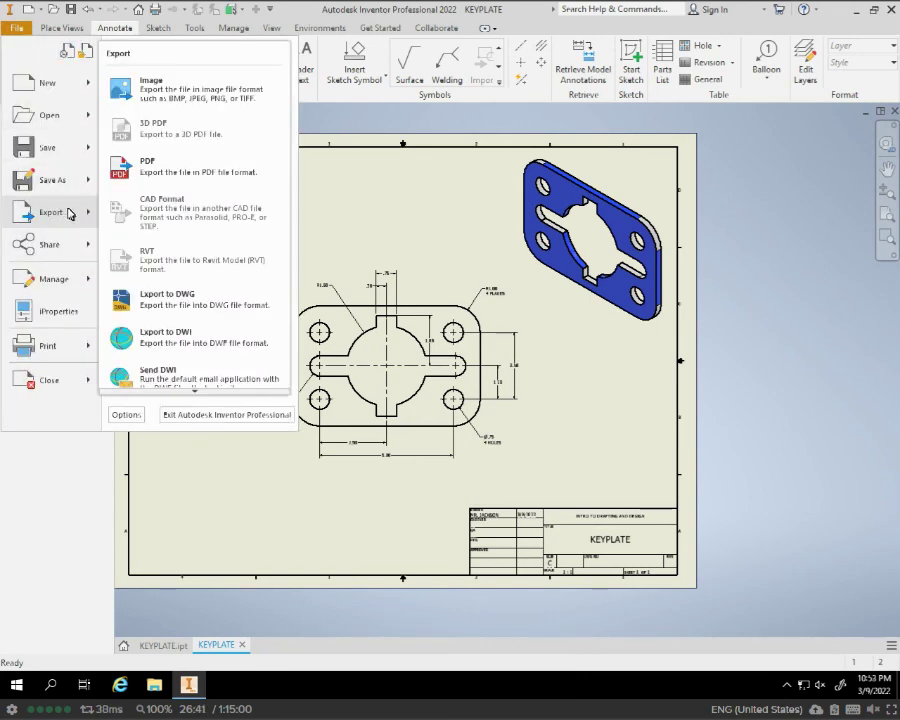
{"action": "left_click", "coordinate": [185, 165]}
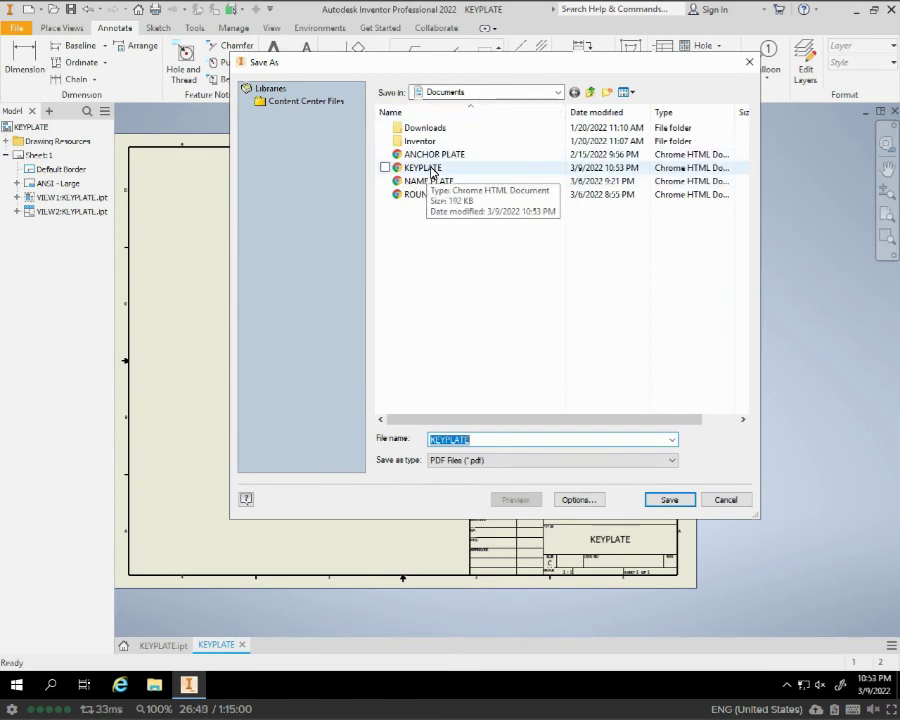
{"action": "left_click", "coordinate": [432, 170]}
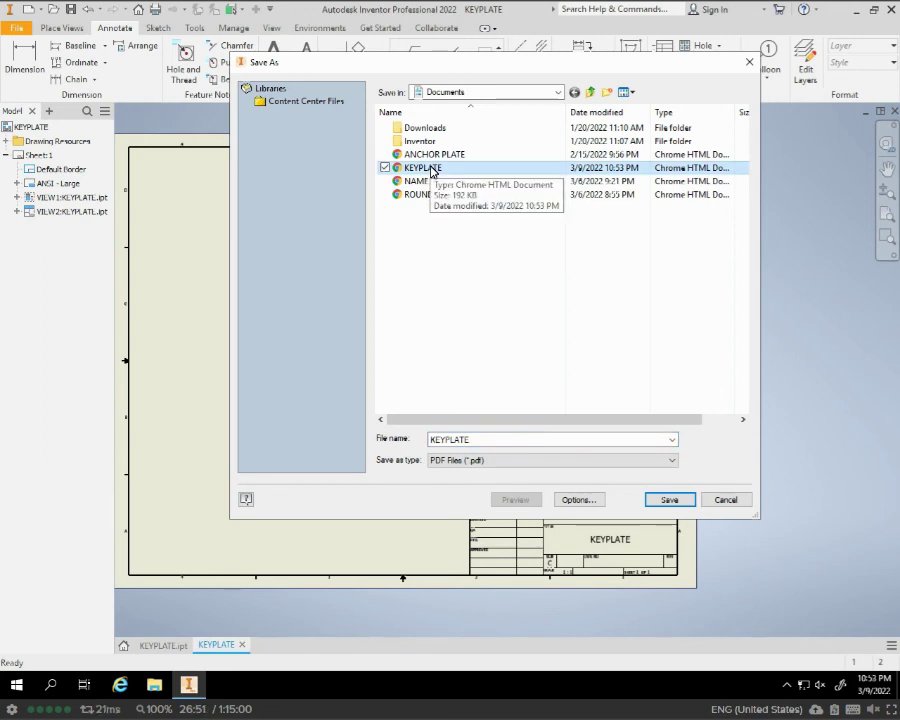
{"action": "right_click", "coordinate": [432, 169]}
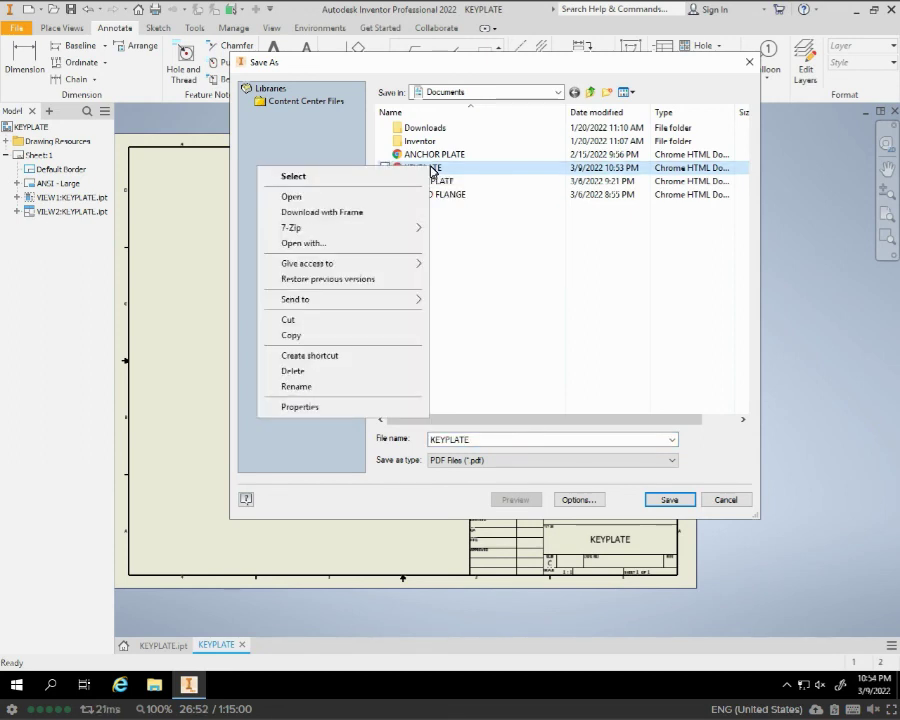
{"action": "left_click", "coordinate": [351, 215]}
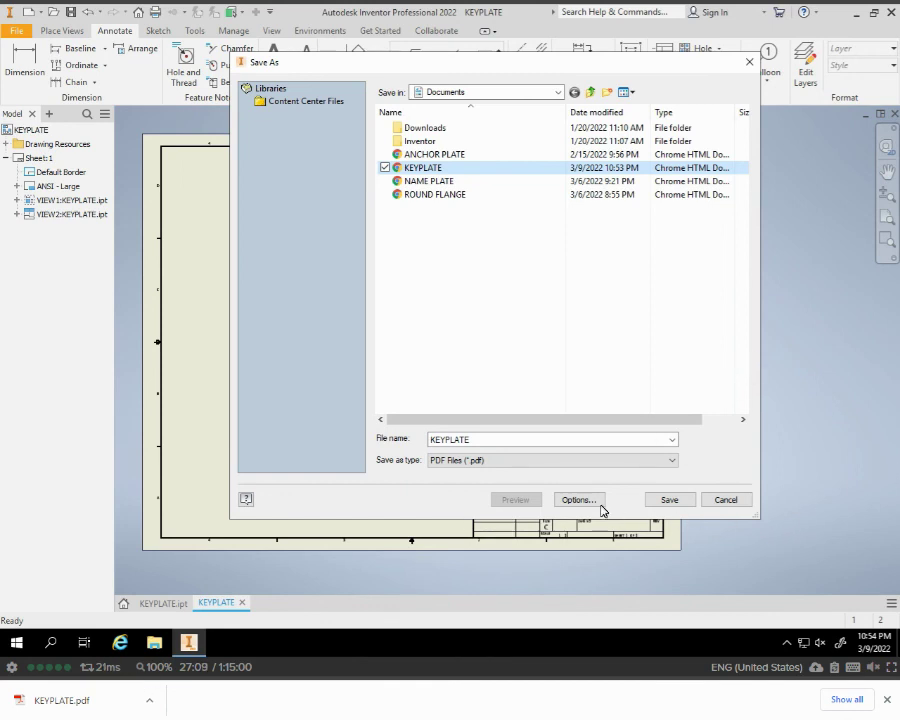
{"action": "left_click", "coordinate": [733, 505]}
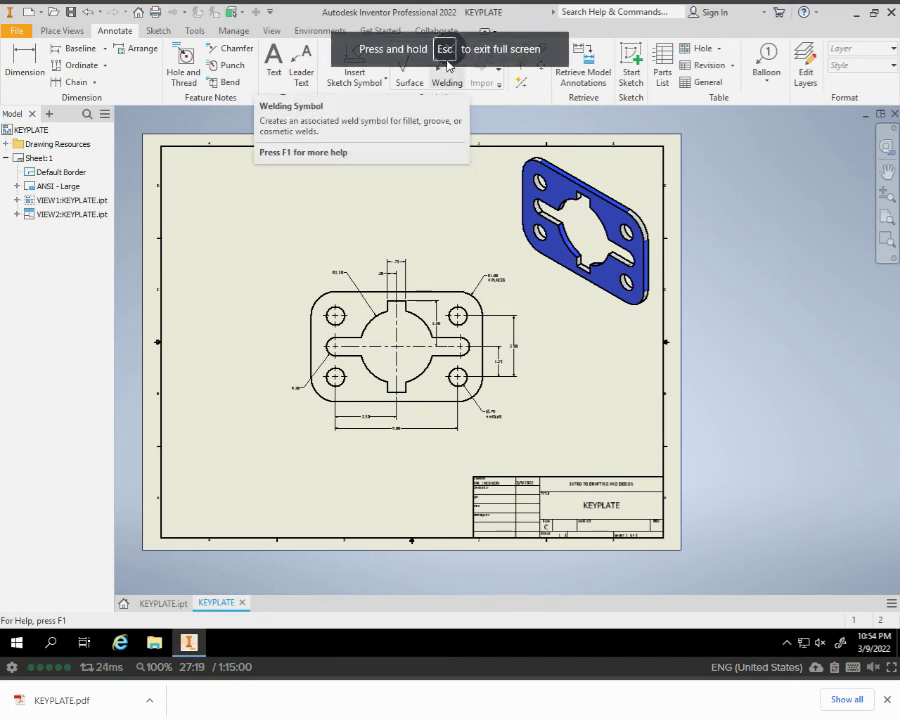
{"action": "left_click", "coordinate": [508, 297]}
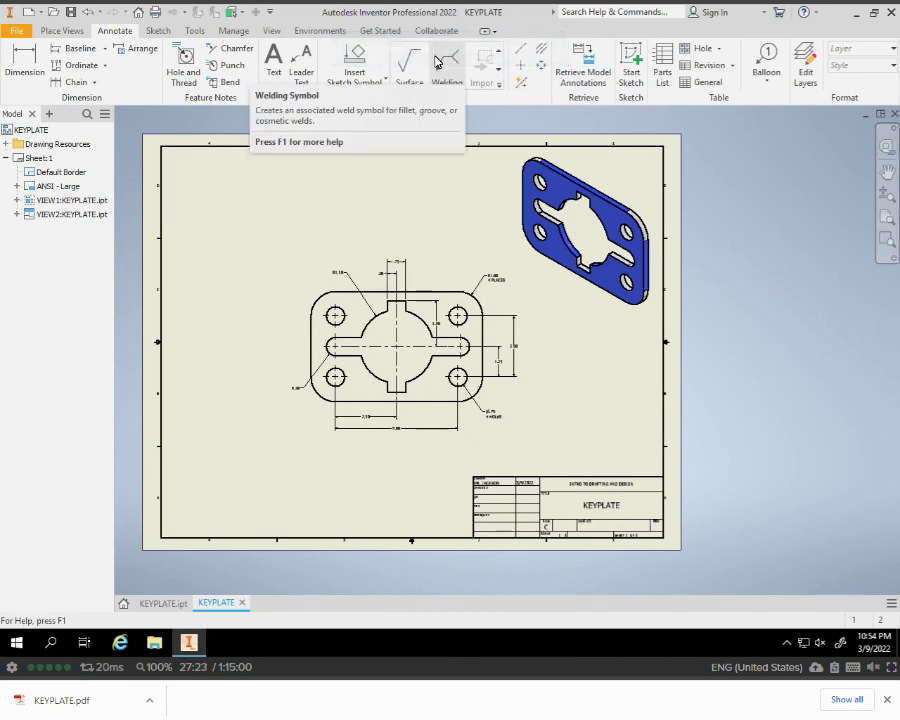
Exit the browser's full-screen view, then zoom and pan in close on the dimensioned keyplate base view
{"action": "left_click", "coordinate": [450, 44]}
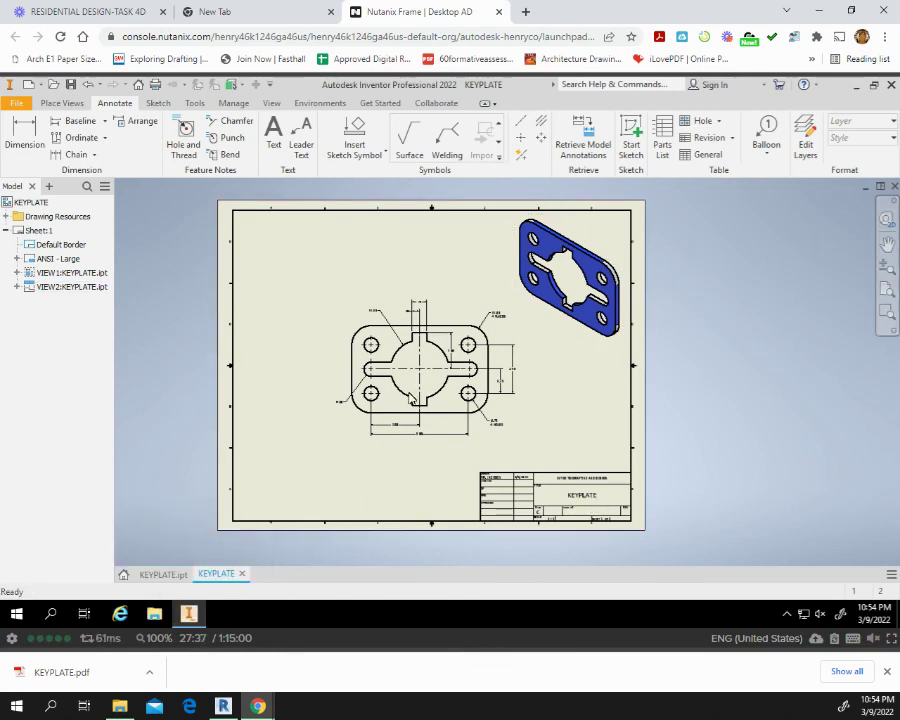
{"action": "scroll", "coordinate": [428, 390], "scroll_direction": "down", "scroll_amount": 2}
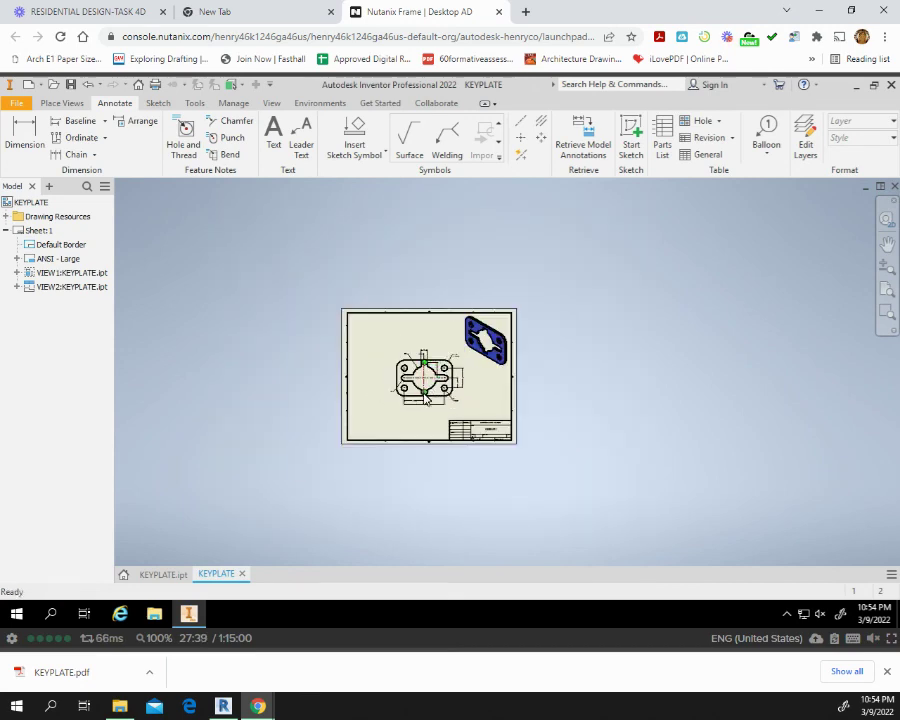
{"action": "scroll", "coordinate": [446, 335], "scroll_direction": "up", "scroll_amount": 5}
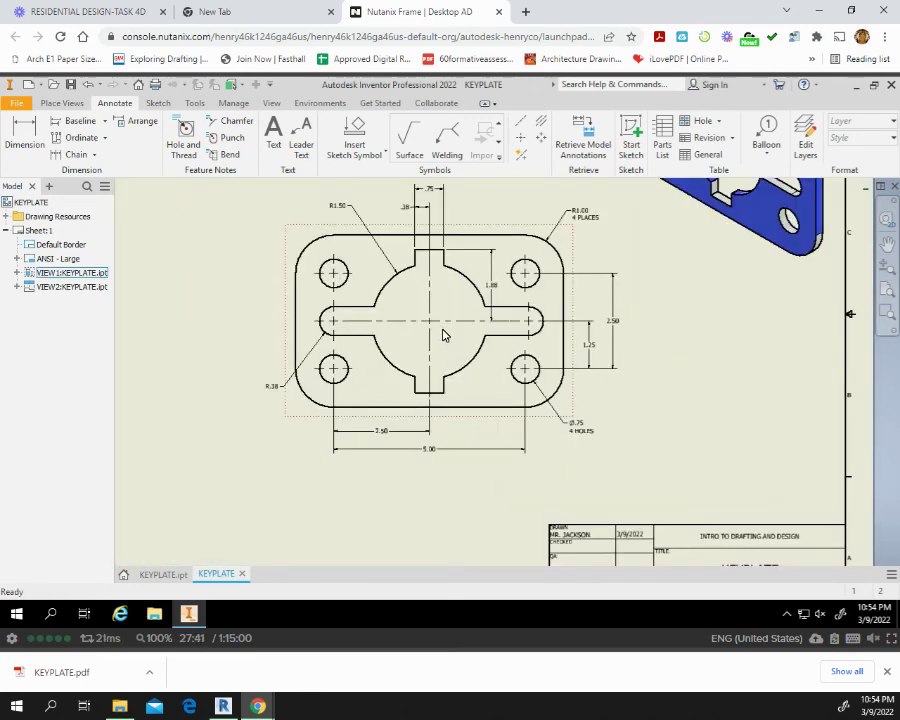
{"action": "mouse_move", "coordinate": [440, 338]}
{"action": "middle_mouse_down"}
{"action": "mouse_move", "coordinate": [424, 436]}
{"action": "mouse_move", "coordinate": [460, 370]}
{"action": "mouse_move", "coordinate": [484, 370]}
{"action": "middle_mouse_up"}
{"action": "scroll", "coordinate": [428, 437], "scroll_direction": "up", "scroll_amount": 2}
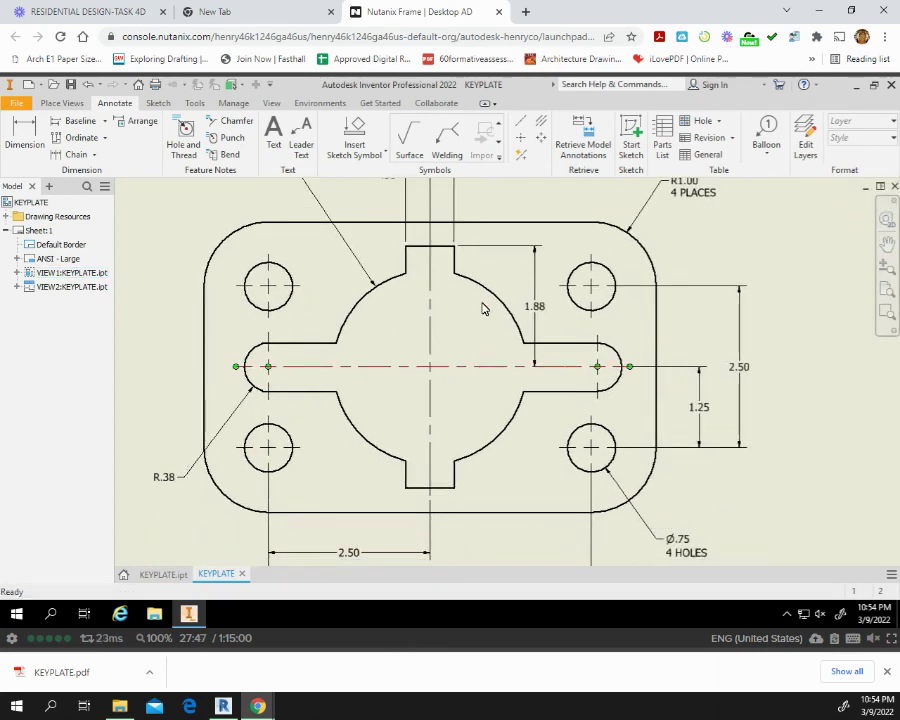